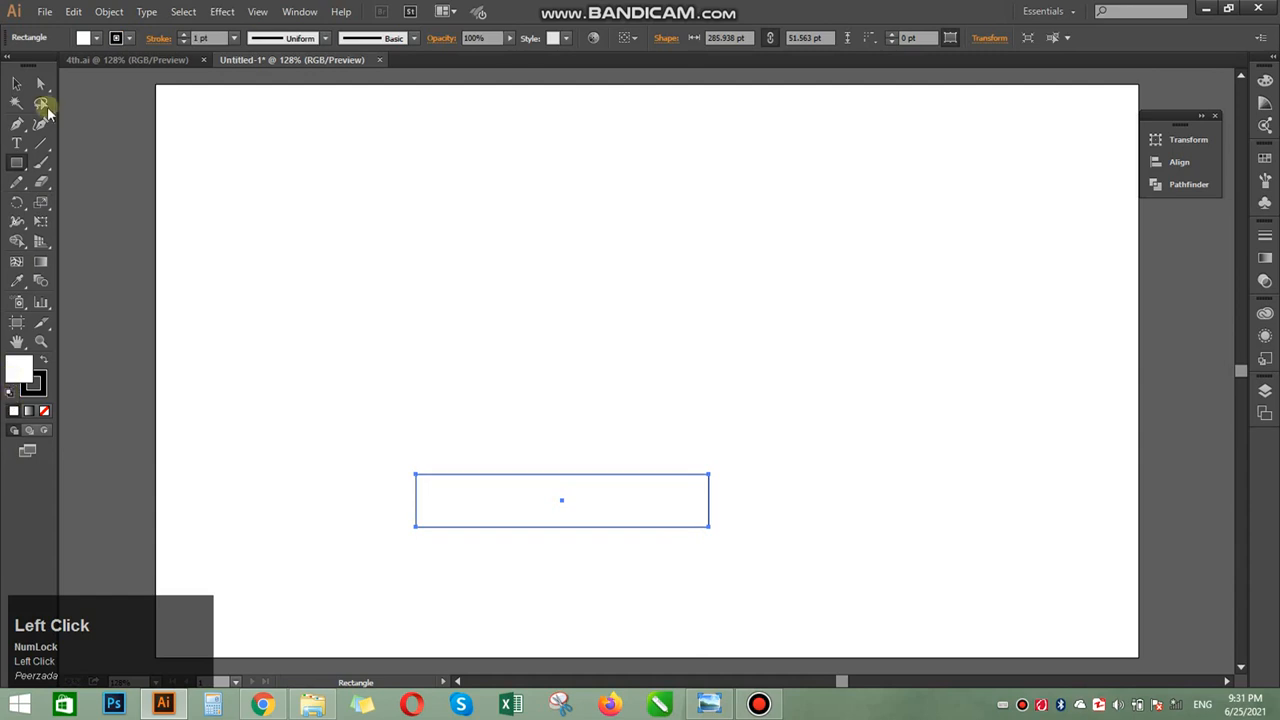
Duplicate the wide rectangle directly above the original so their edges meet.
left_click(16, 83)
left_click(290, 262)
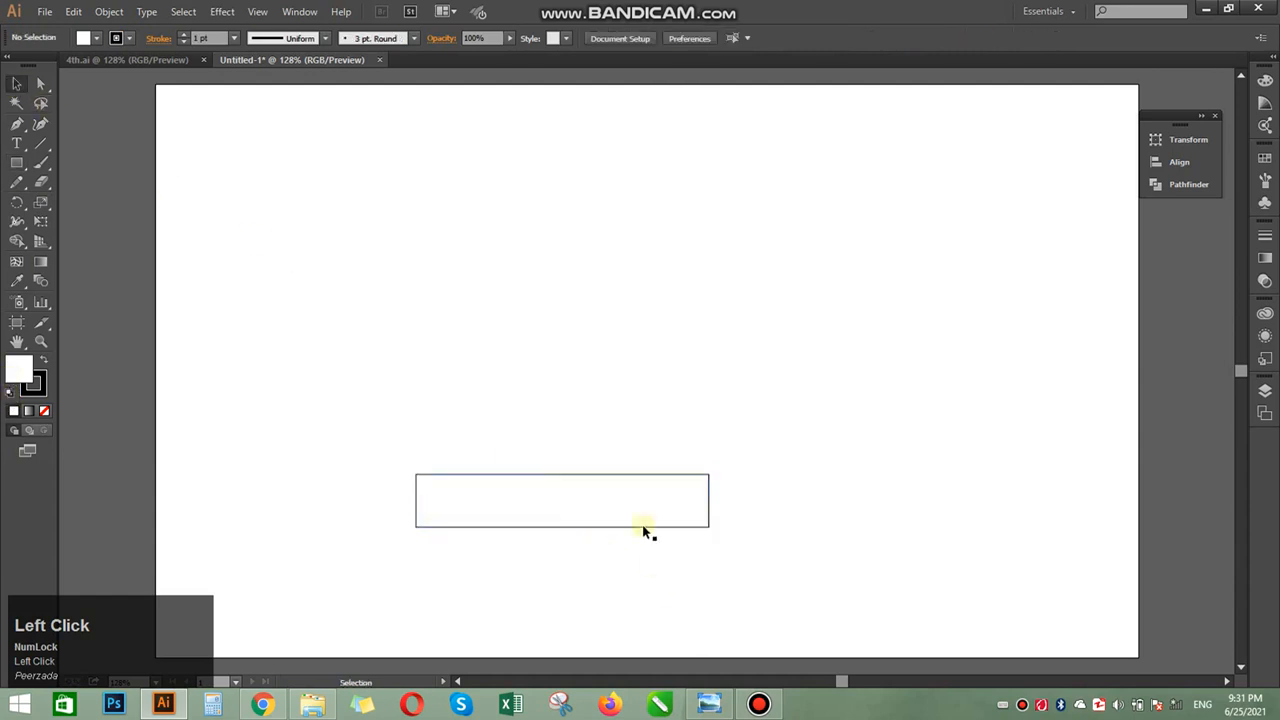
left_click_drag(643, 525, 649, 478)
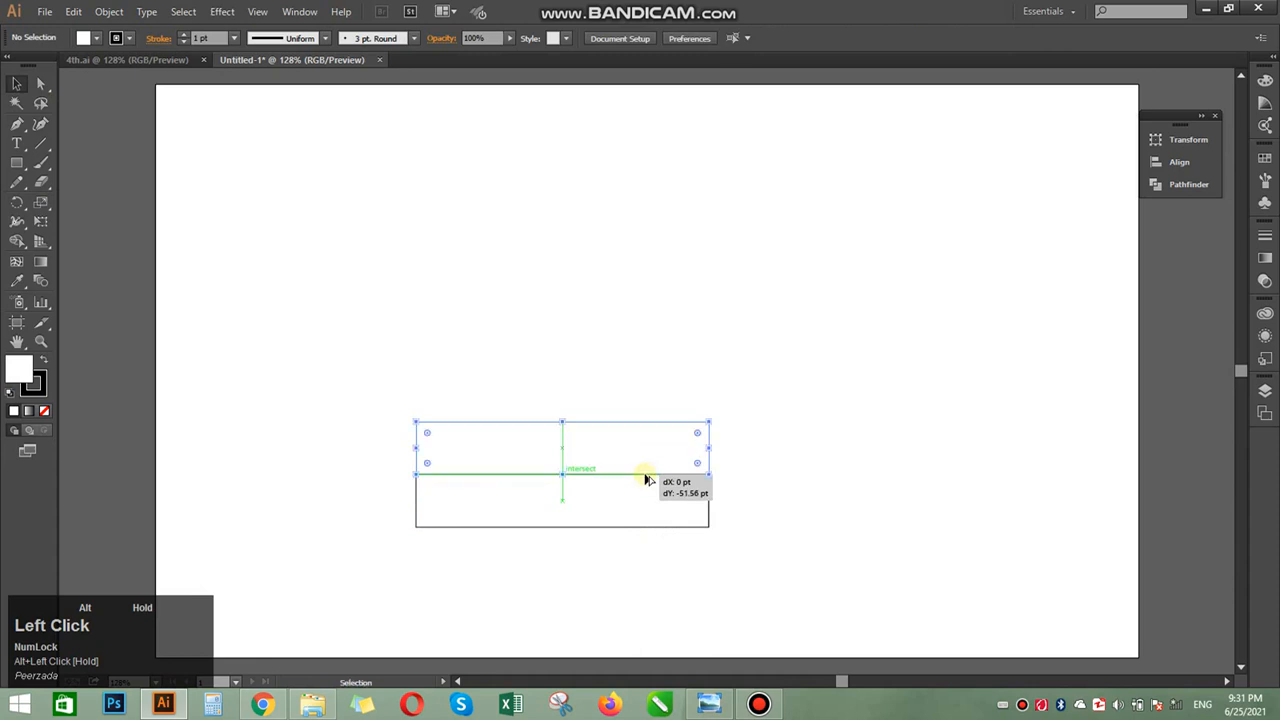
left_click(763, 531)
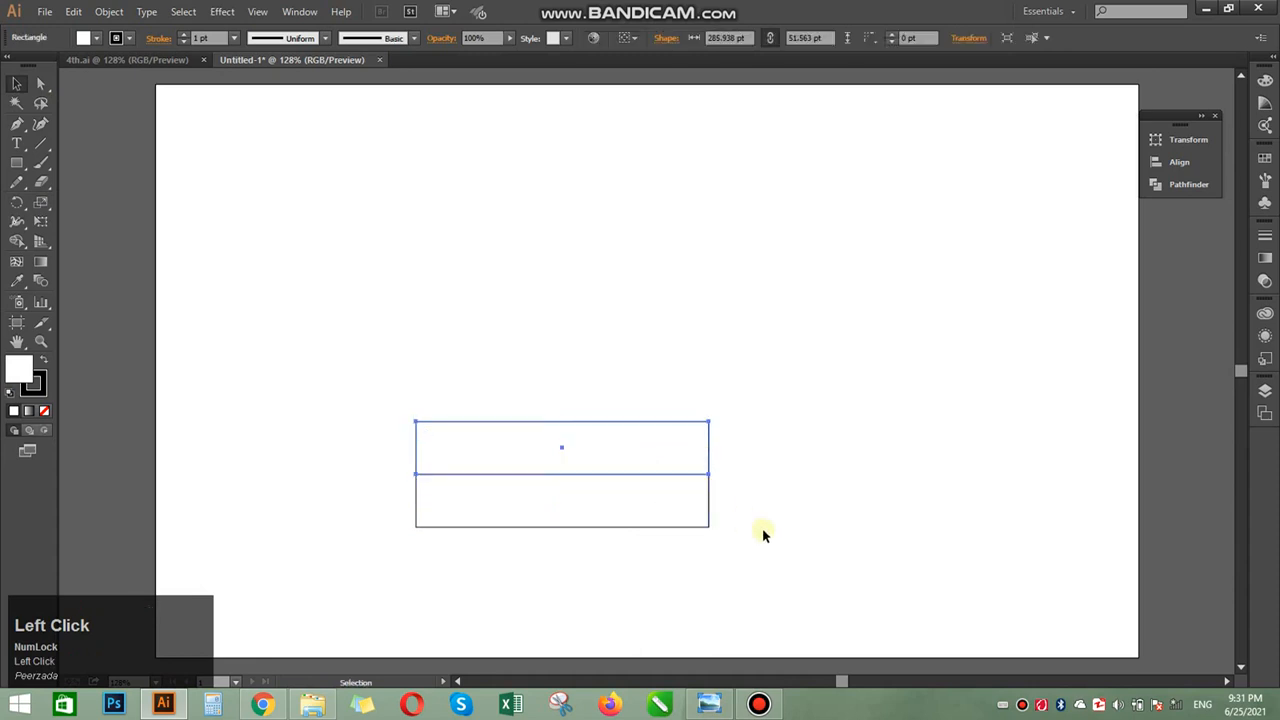
Scale the upper rectangle down about its centre to about 255 by 46 pt and rest it on the lower rectangle.
left_click(711, 446)
left_click_drag(712, 446, 693, 449)
left_click(797, 477)
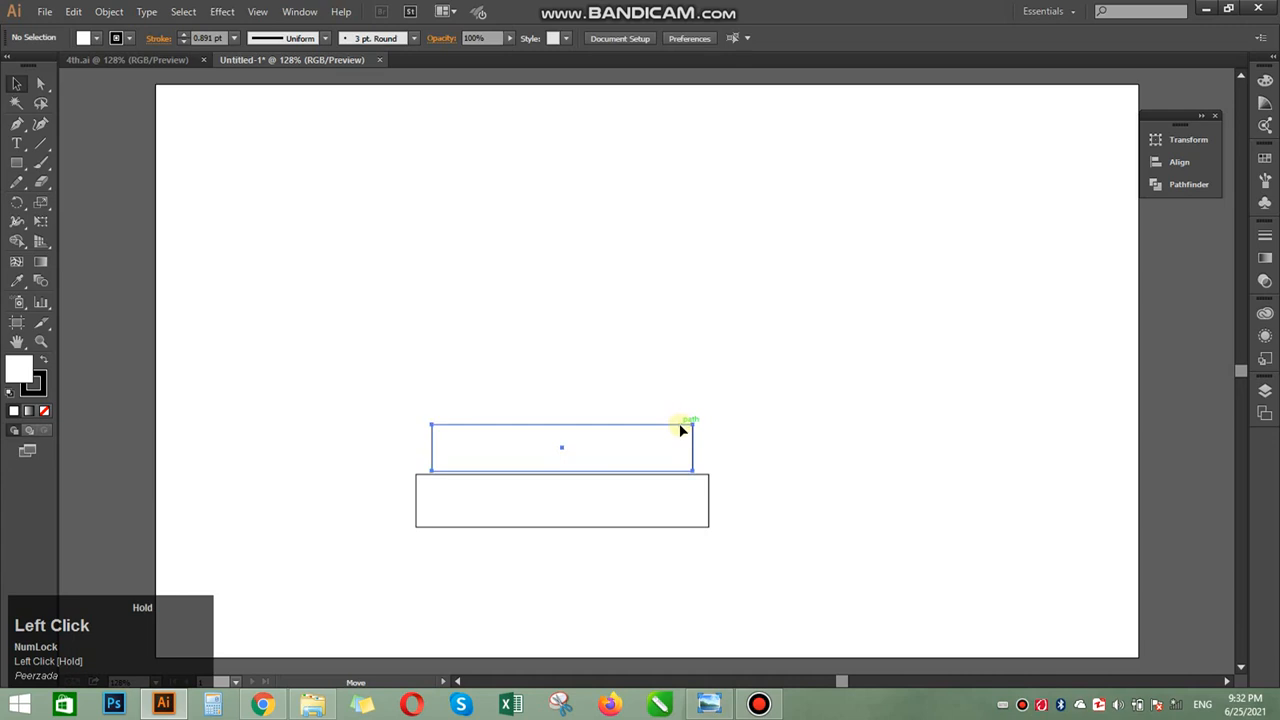
left_click_drag(679, 424, 680, 427)
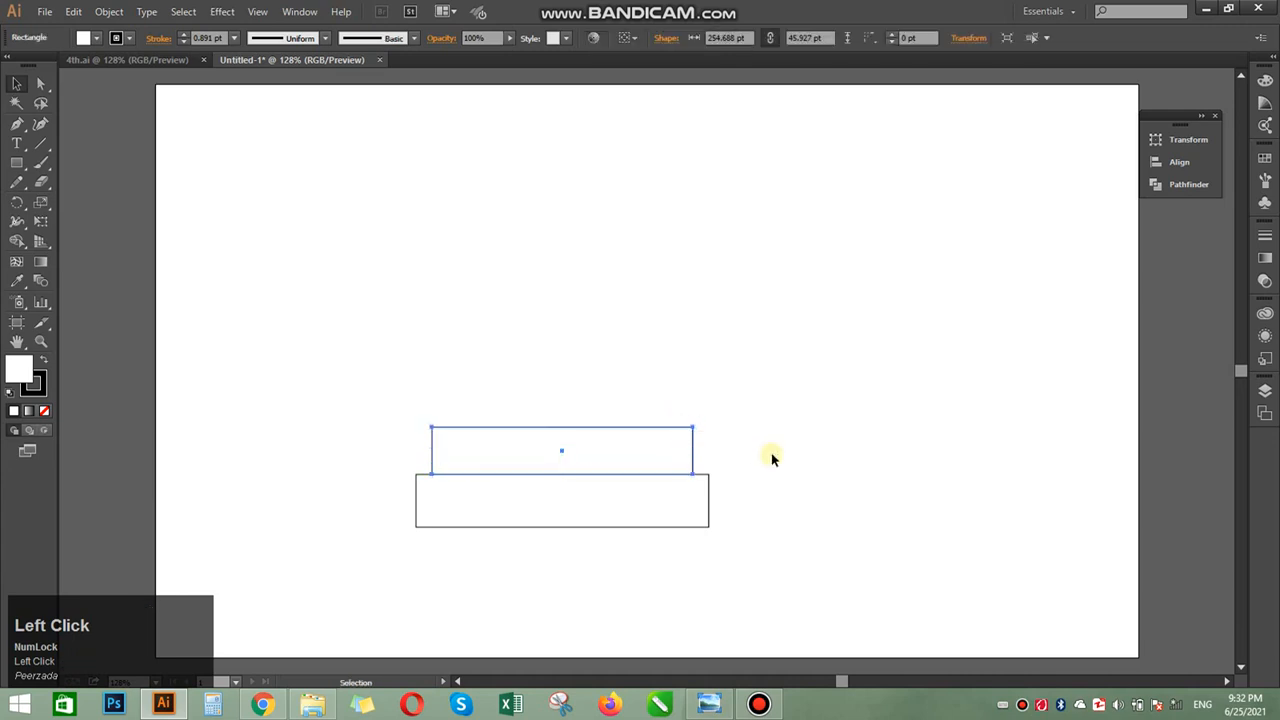
left_click(771, 451)
Round the two top corners of the upper rectangle to a radius of about 14 pt.
left_click(41, 84)
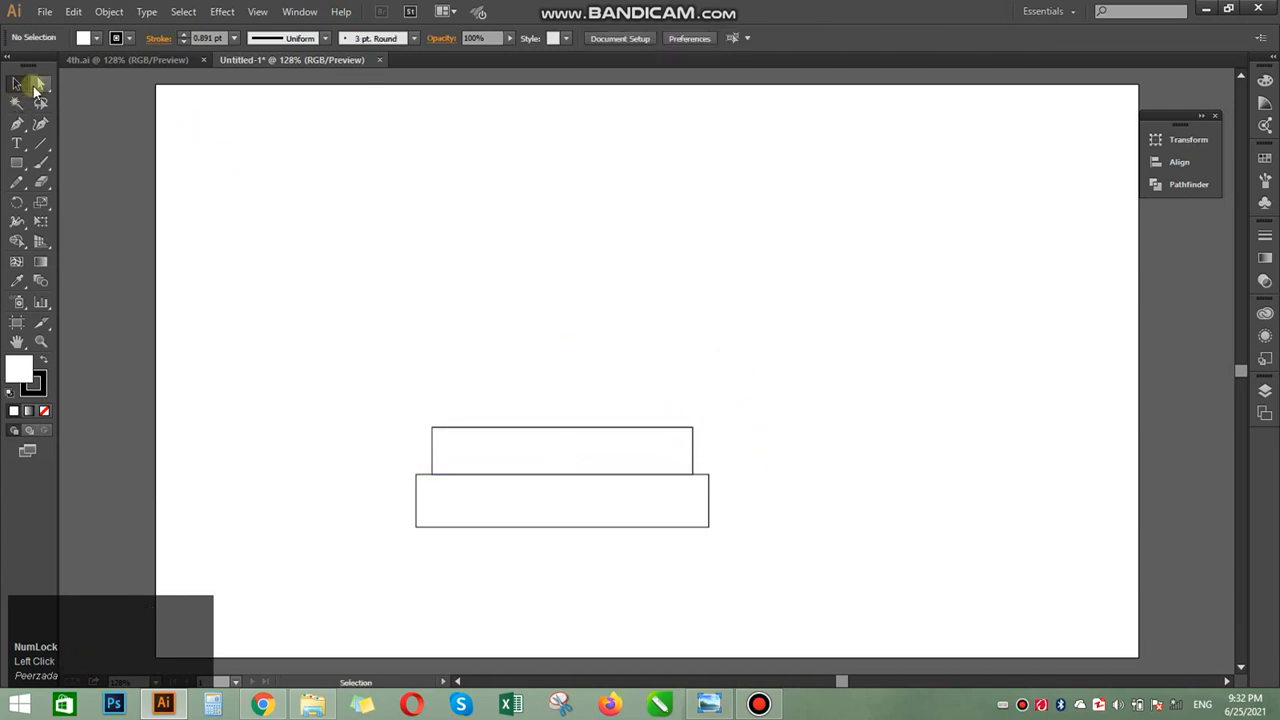
left_click_drag(396, 385, 803, 446)
left_click_drag(683, 441, 686, 450)
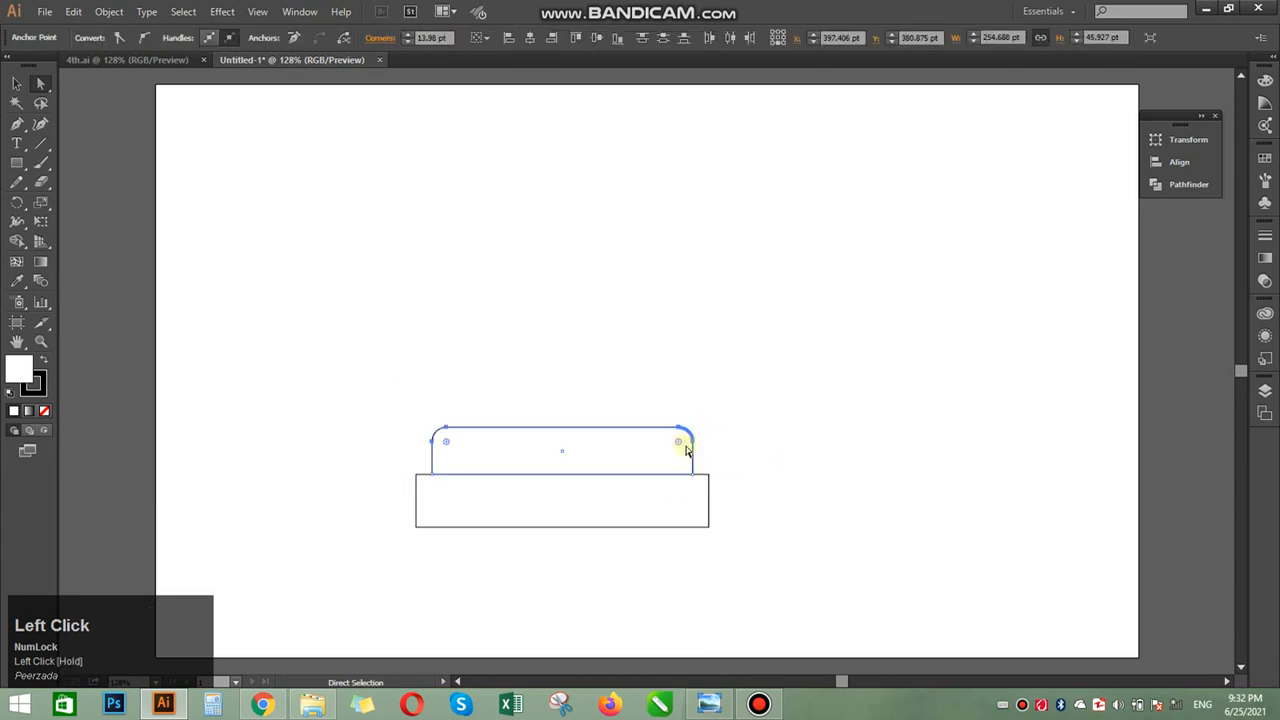
left_click(730, 453)
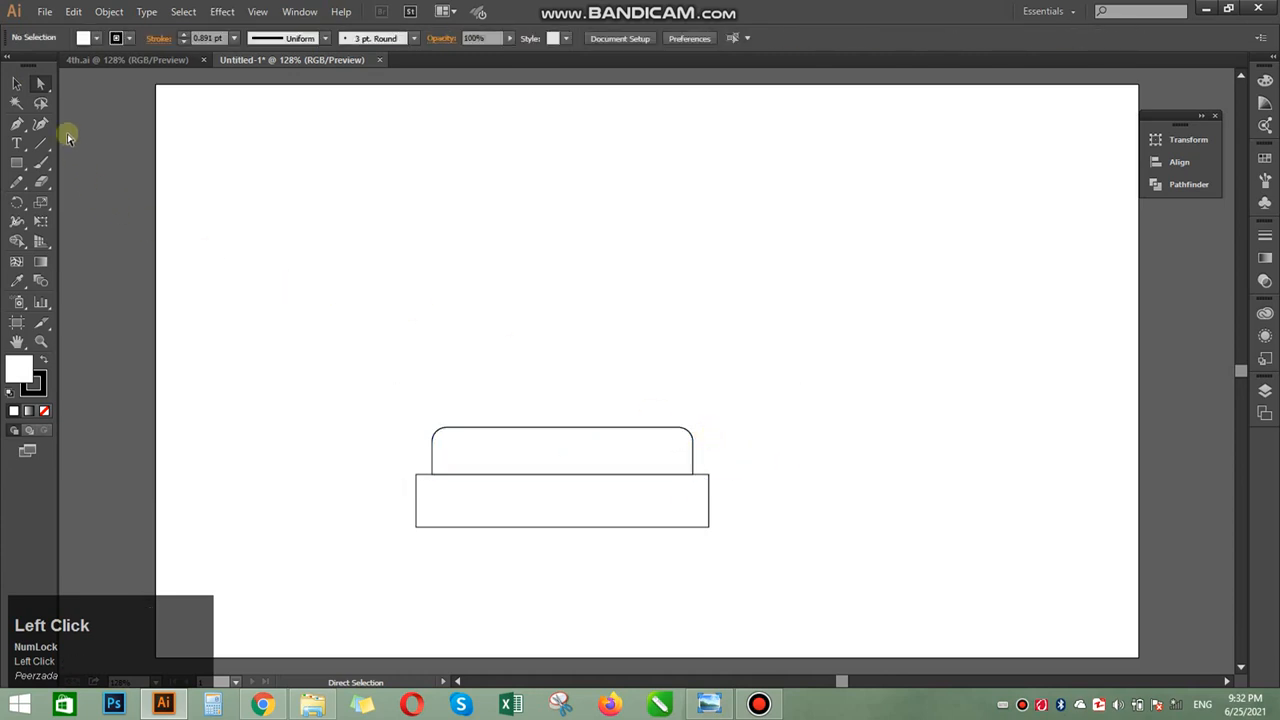
Draw a rectangle about 209 by 124 pt standing on top of the rounded block.
left_click(18, 83)
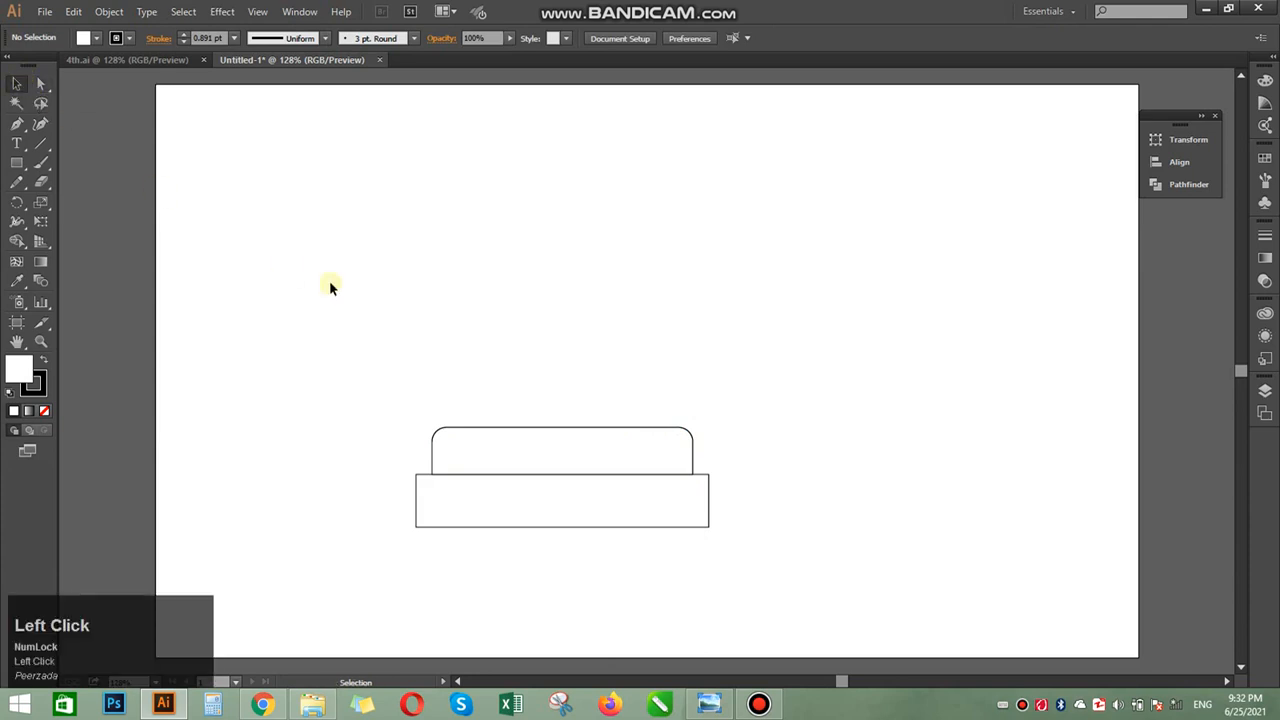
left_click(17, 162)
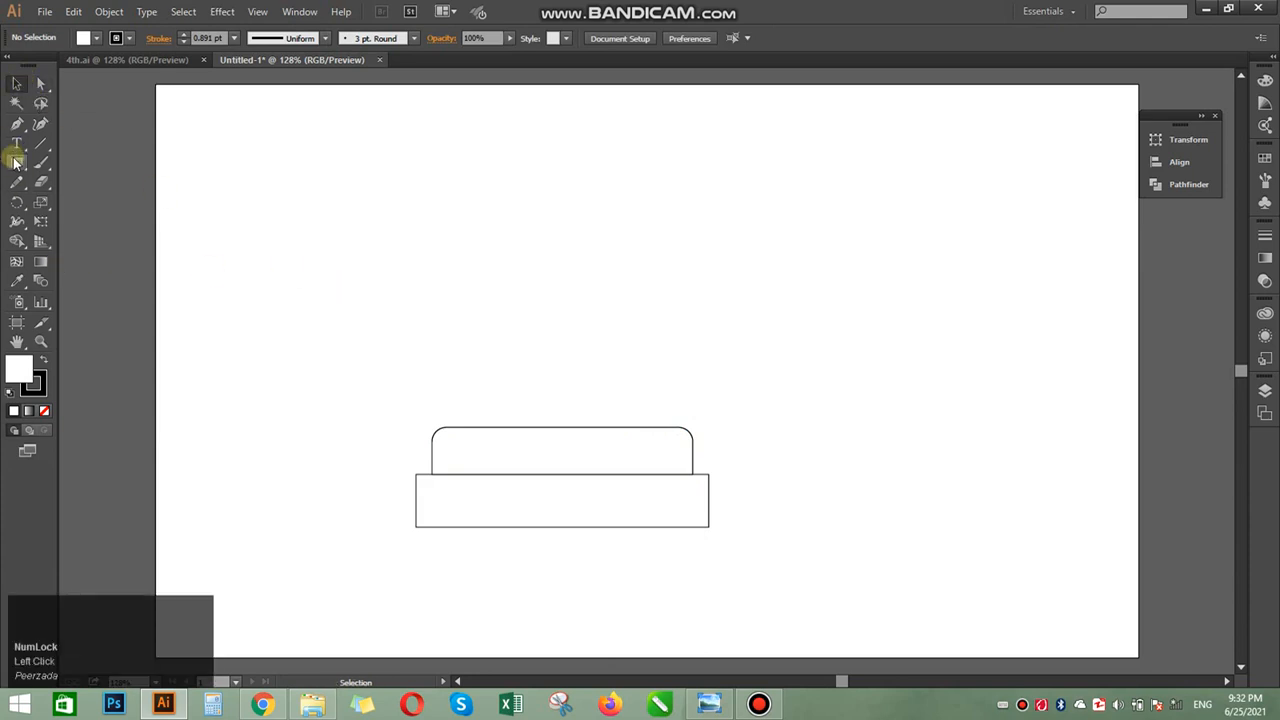
mouse_move(458, 300)
left_mouse_down()
mouse_move(659, 391)
mouse_move(671, 426)
left_mouse_up()
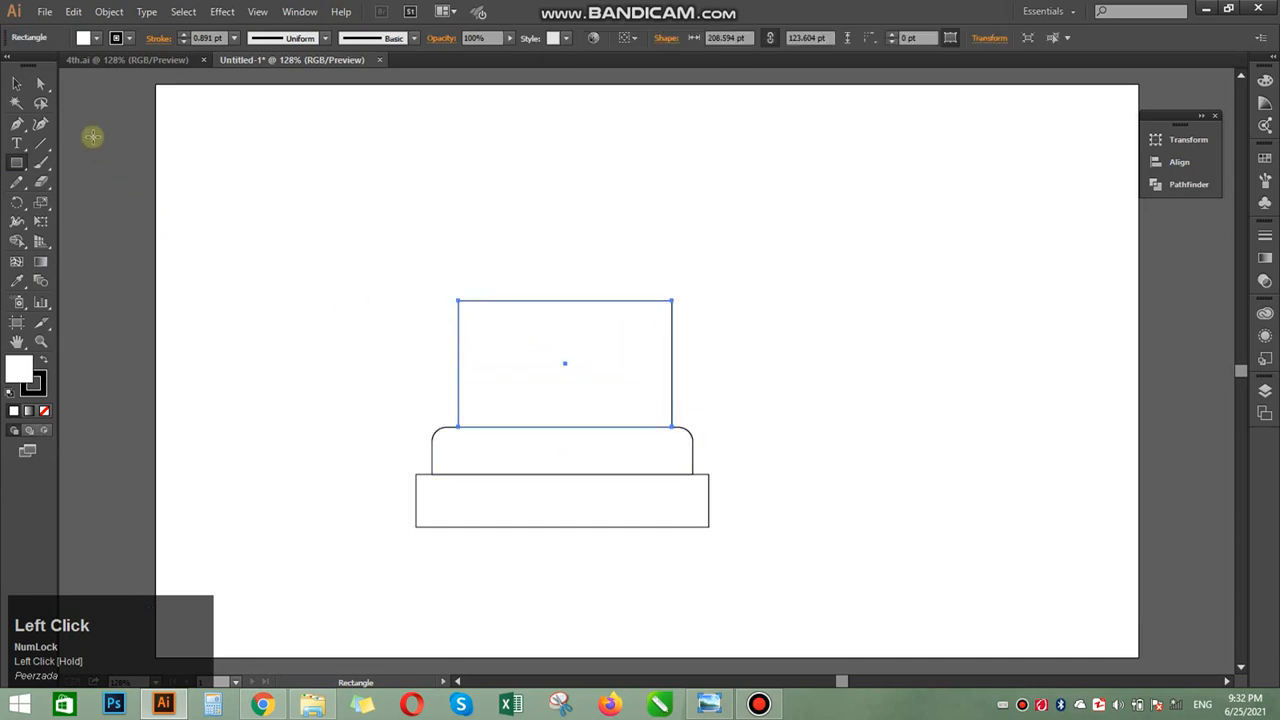
Align the large rectangle, the rounded block and the base on a common horizontal centre.
left_click(16, 84)
left_click_drag(387, 312, 512, 430)
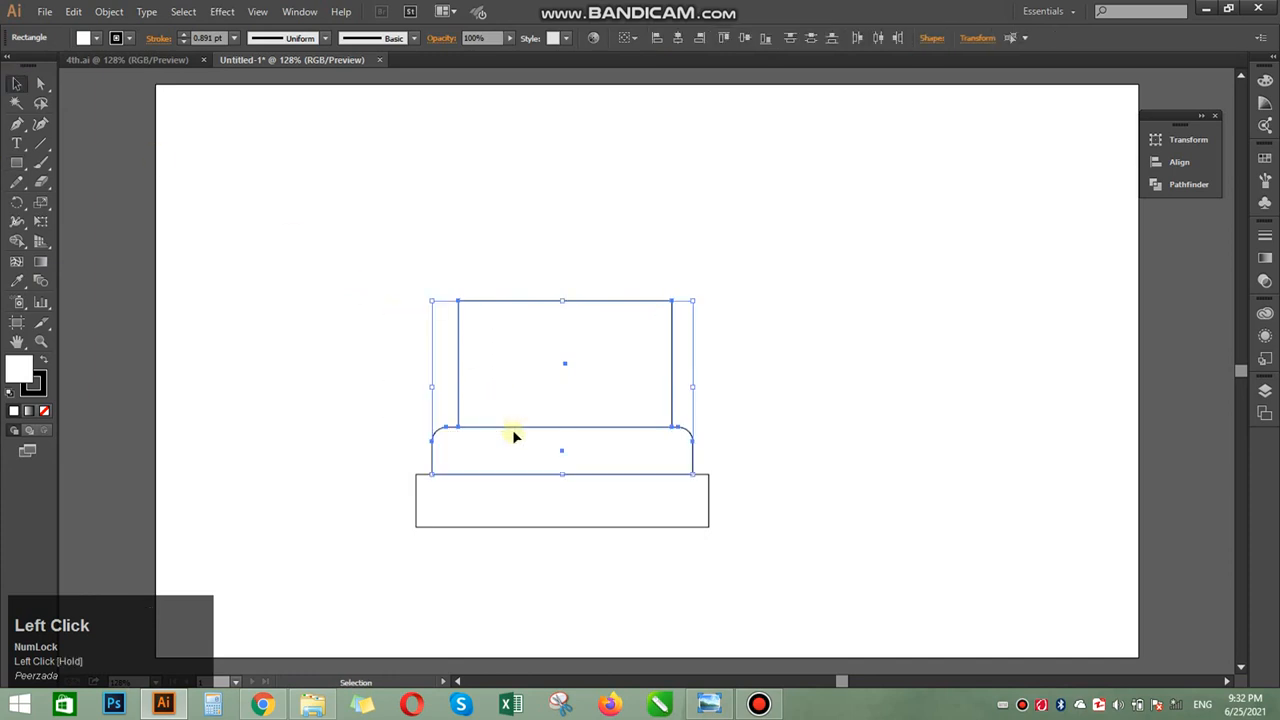
left_click(685, 42)
left_click(812, 253)
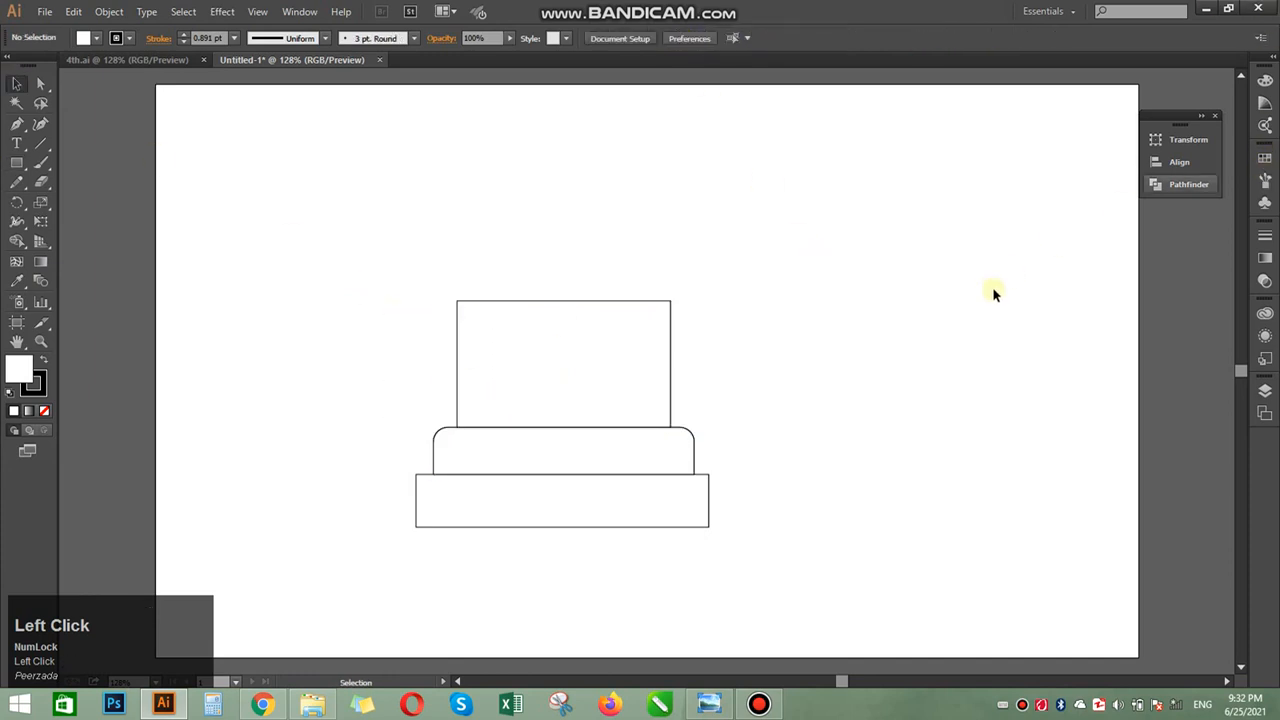
left_click_drag(722, 368, 584, 548)
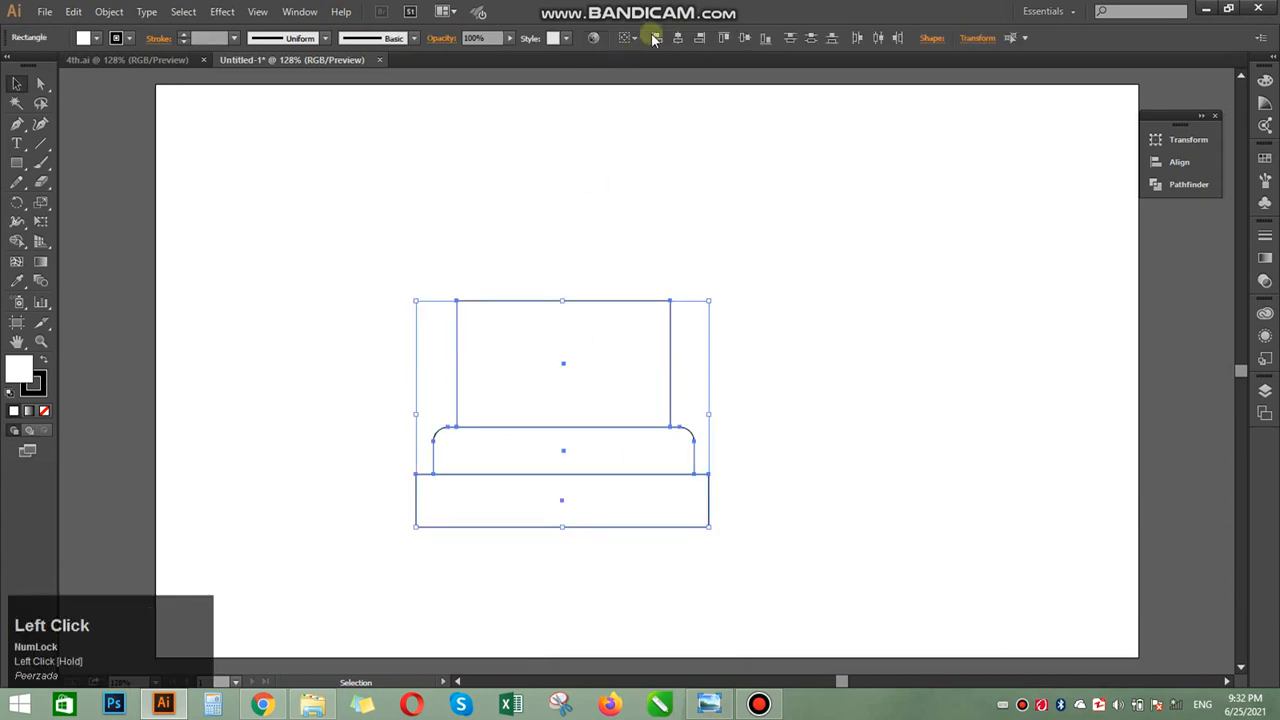
left_click(760, 393)
left_click_drag(760, 389, 672, 335)
Stretch the large rectangle upward to make it taller, keeping its bottom edge on the rounded block.
left_click(672, 338)
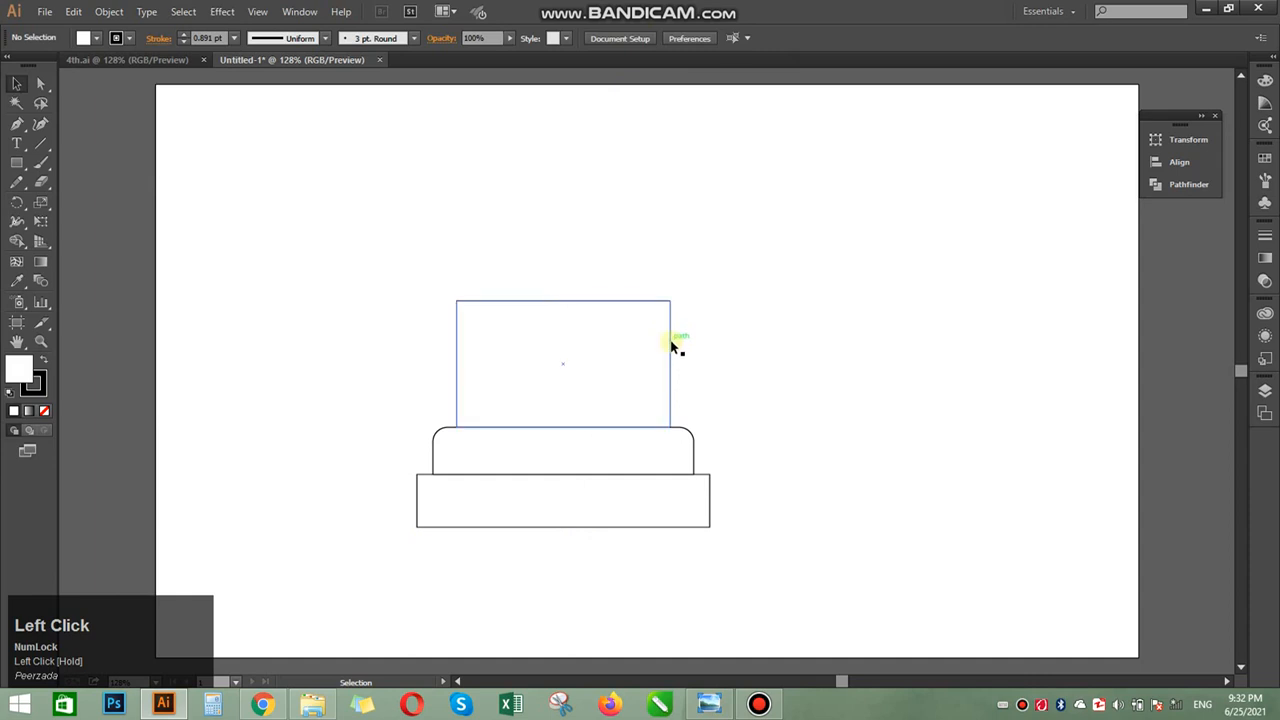
left_click(671, 344)
left_click_drag(564, 300, 563, 264)
left_click(731, 370)
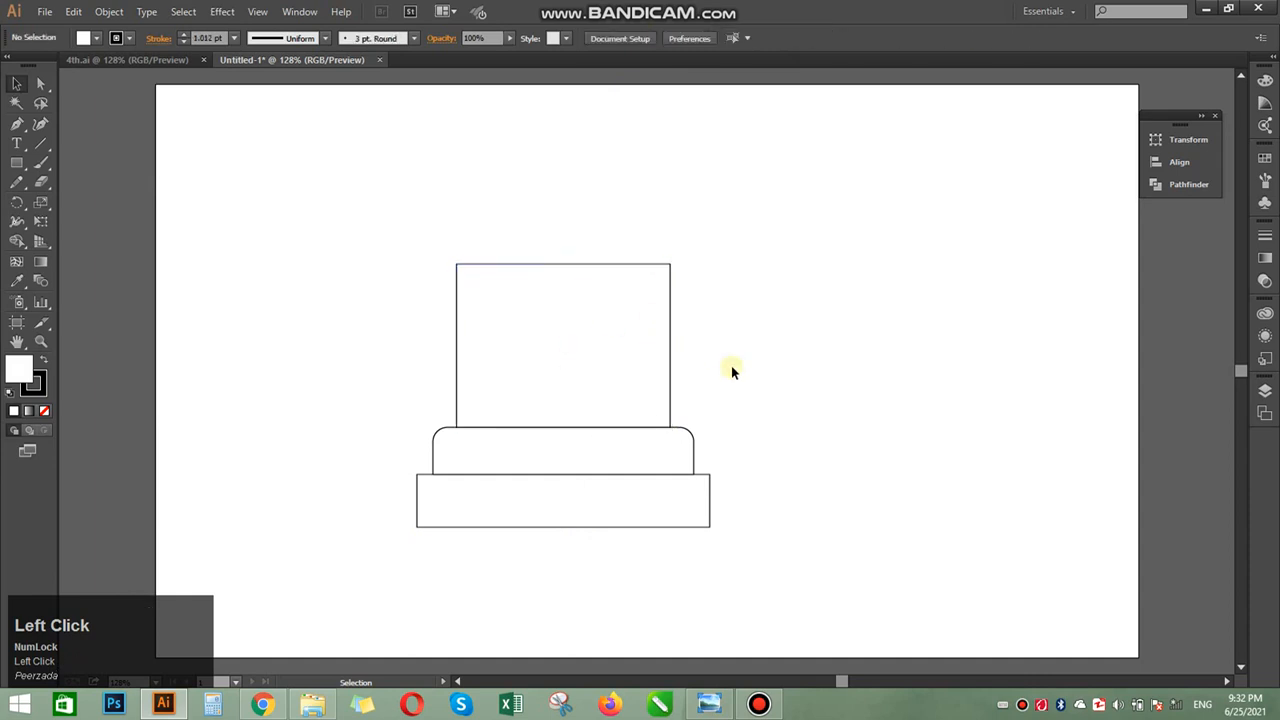
Slightly round the two top corners of the large rectangle.
left_click(45, 81)
left_click_drag(391, 189, 656, 286)
left_click(461, 256)
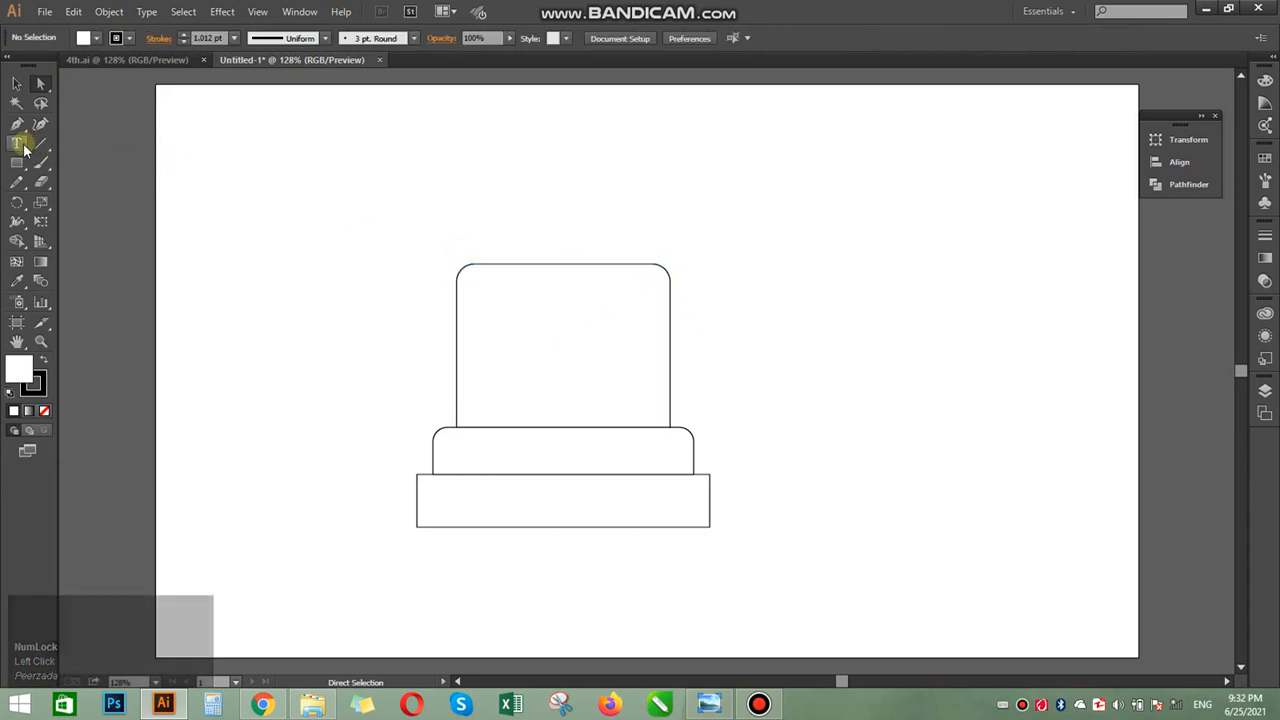
Draw a circle about 104 pt in diameter above the large rounded block.
left_click(21, 167)
right_click(21, 167)
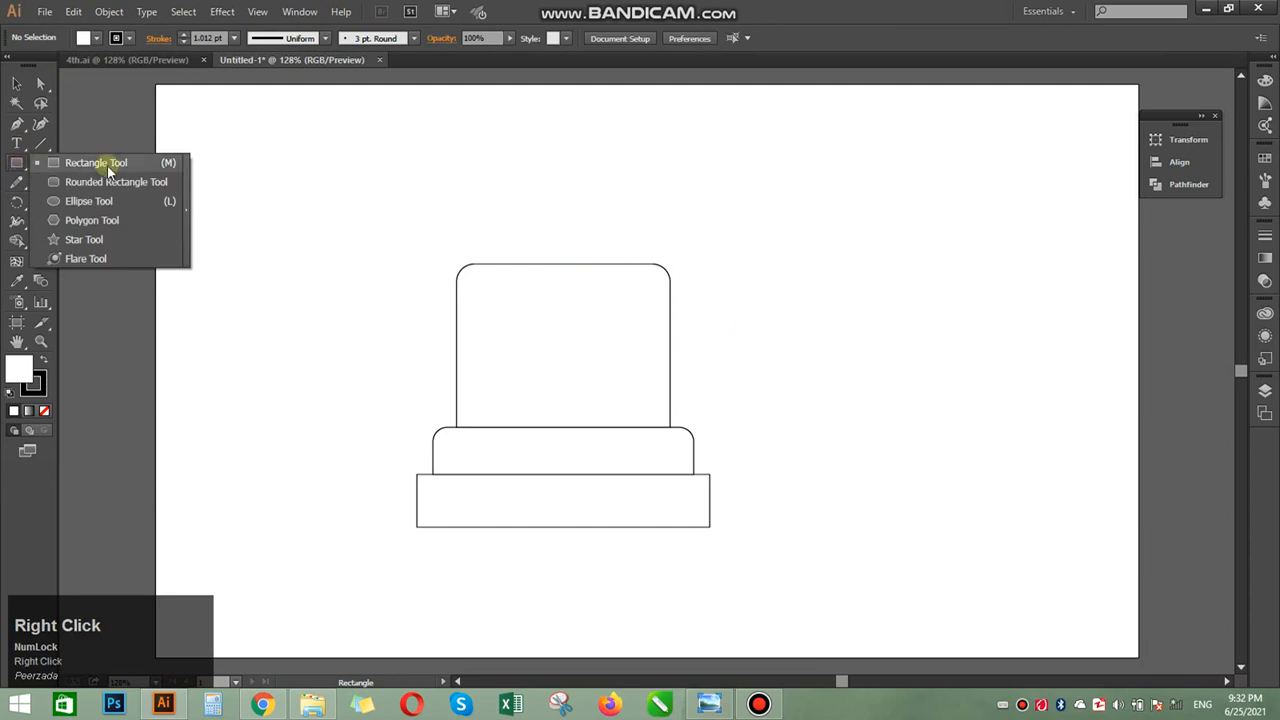
left_click(89, 201)
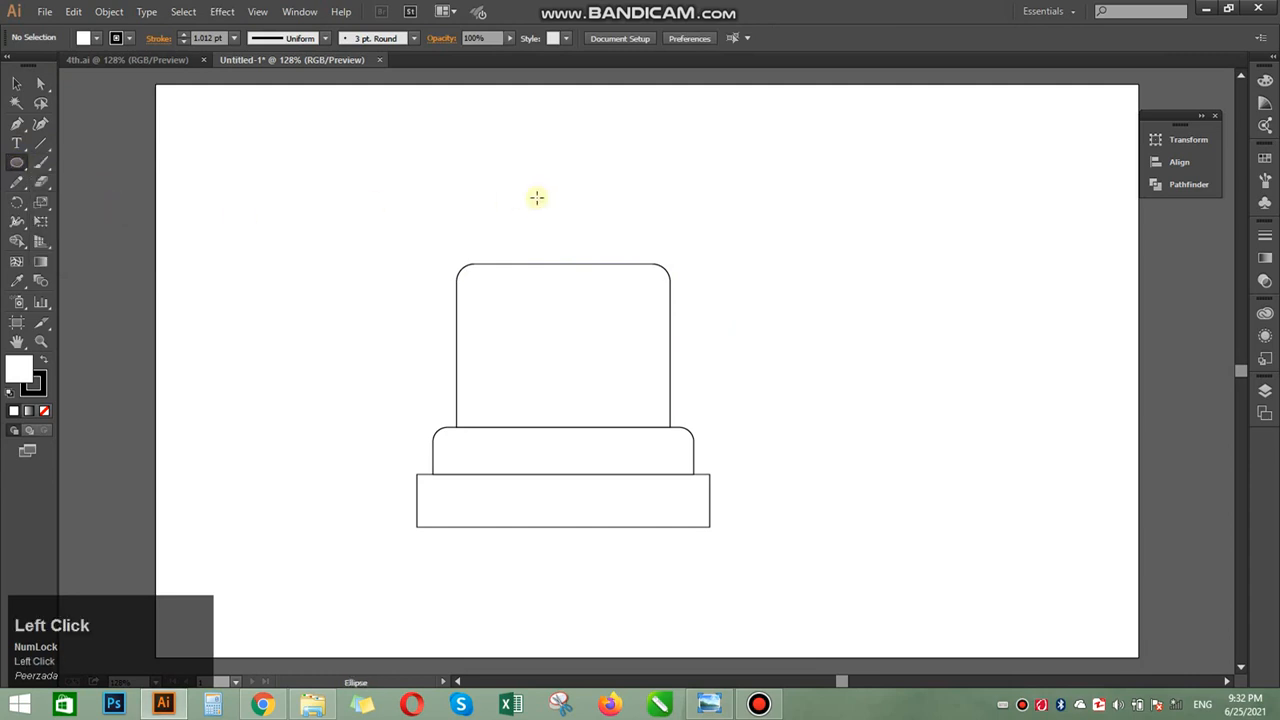
left_click_drag(519, 136, 611, 232)
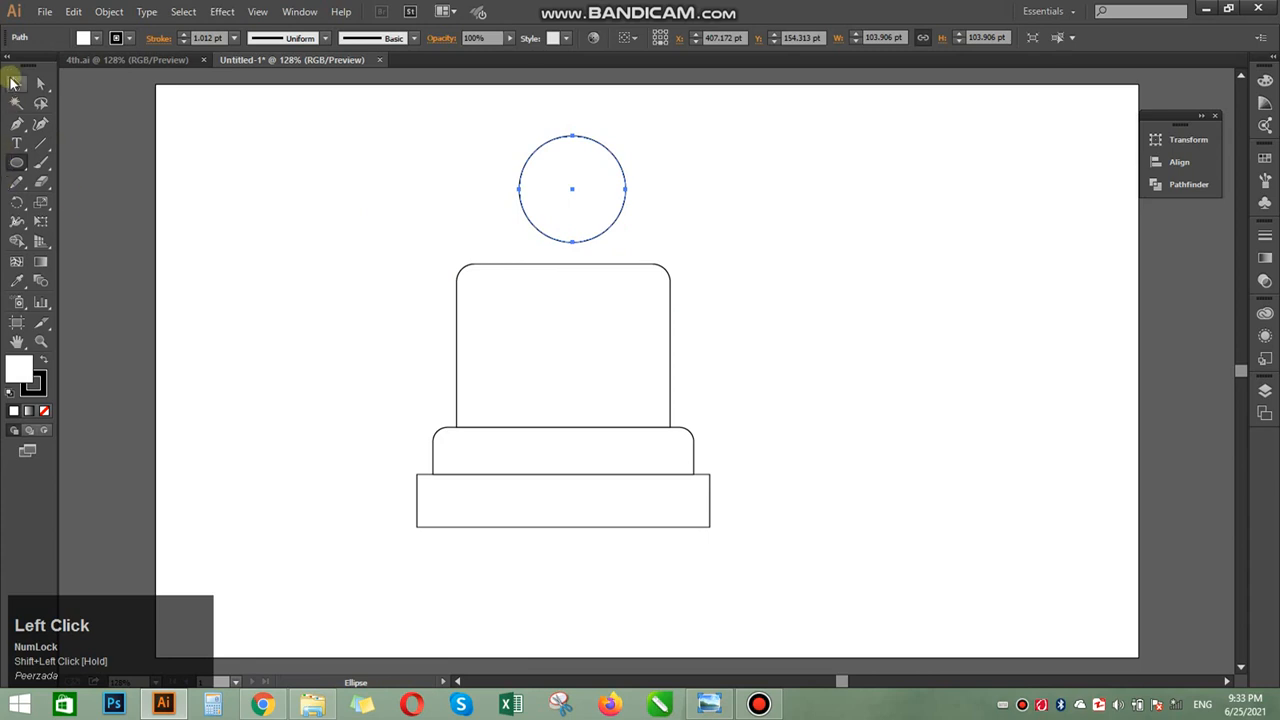
Align the circle and the large block on a common horizontal centre.
left_click(16, 84)
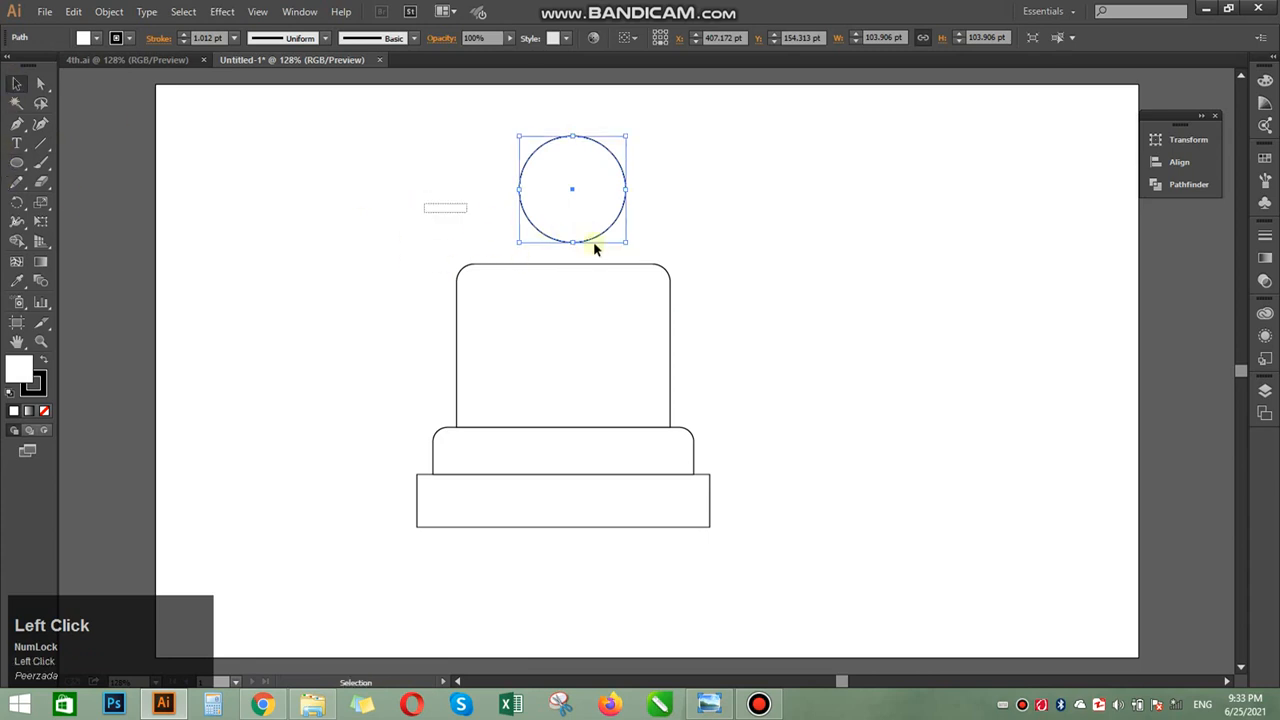
left_click(600, 266, "shift")
left_click(678, 38)
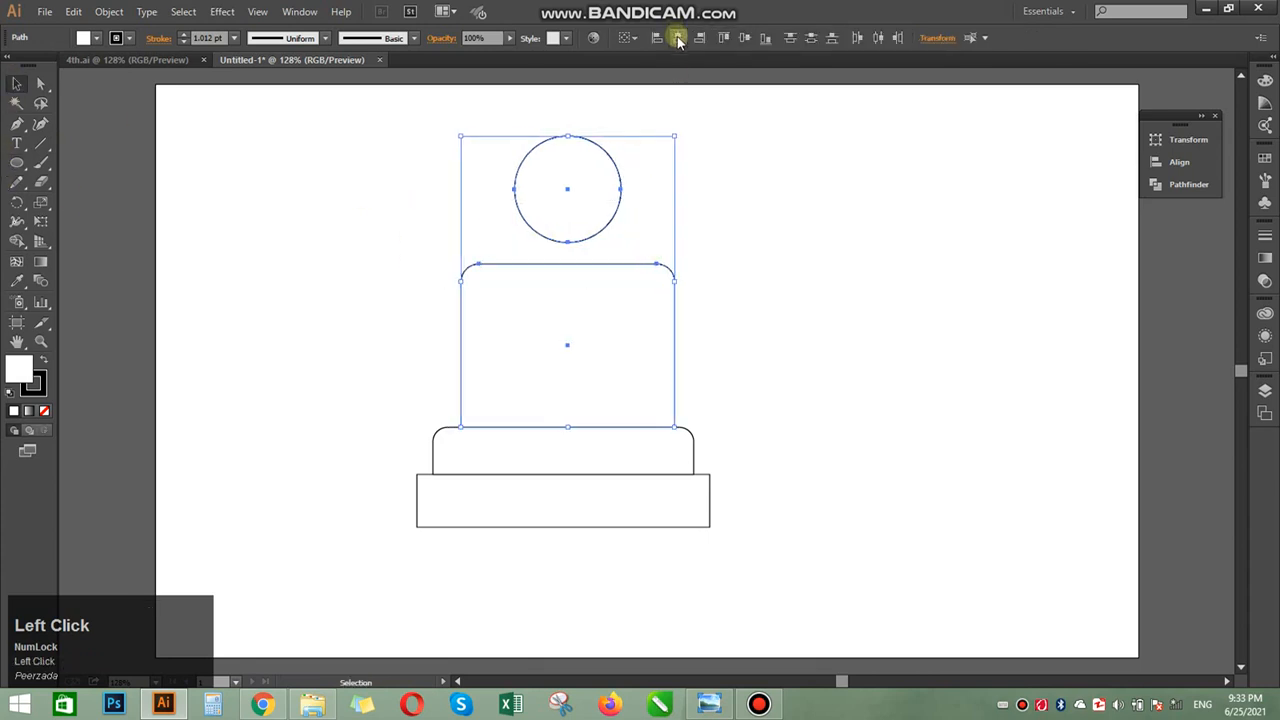
left_click(865, 357)
Move the circle and all stacked blocks together to the right side of the artboard.
left_click_drag(740, 180, 860, 512)
left_click(525, 503, "shift")
left_click(238, 350)
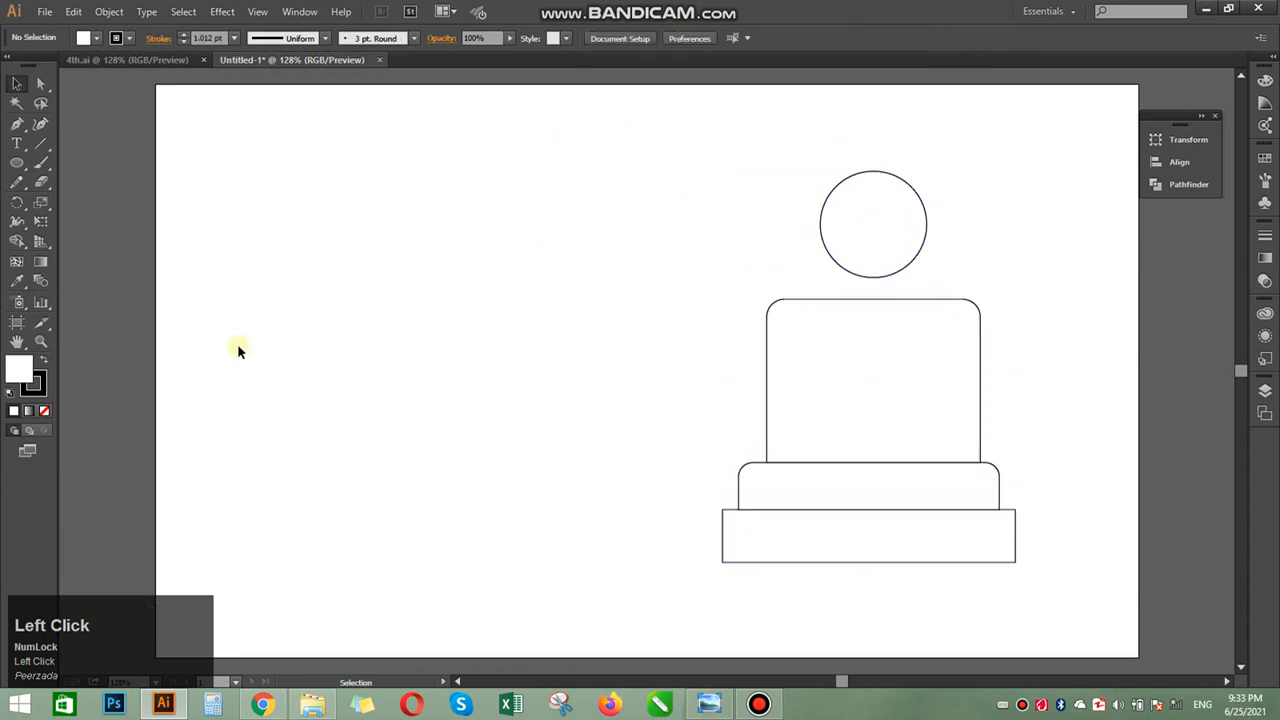
Draw a narrow upright rectangle about 45 by 117 pt in the empty left part of the artboard.
right_click(21, 166)
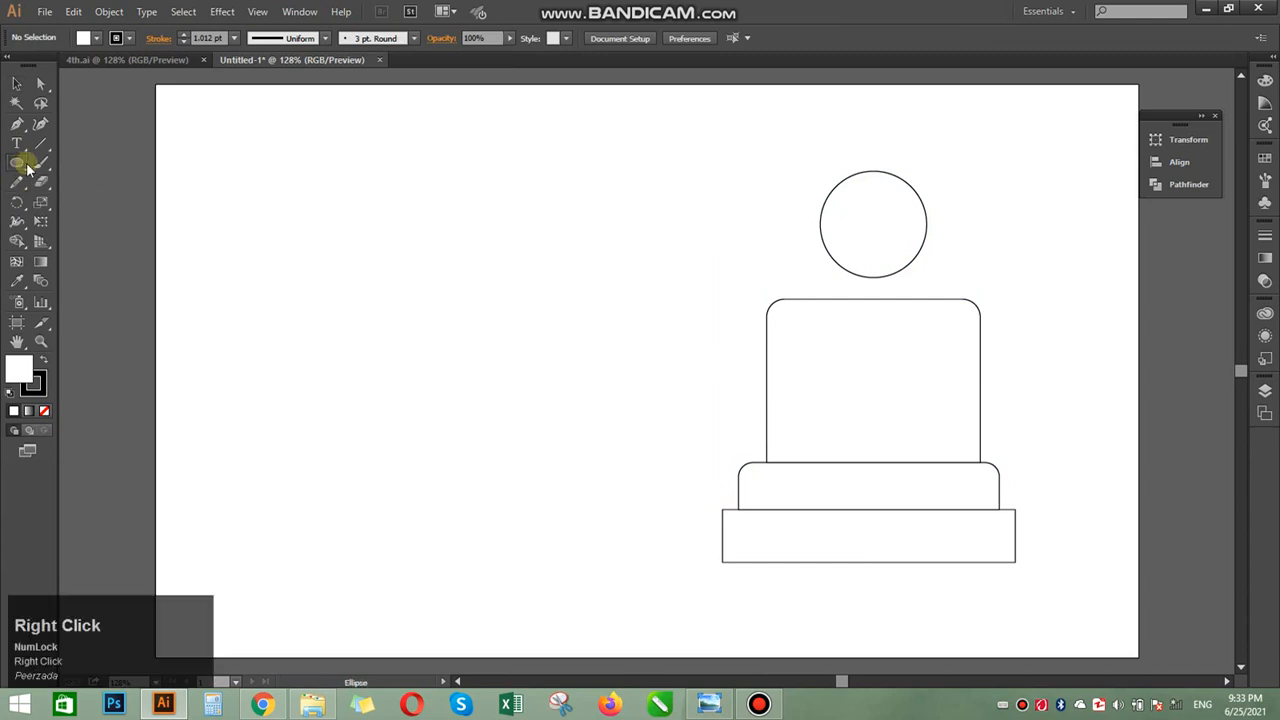
left_click(70, 165)
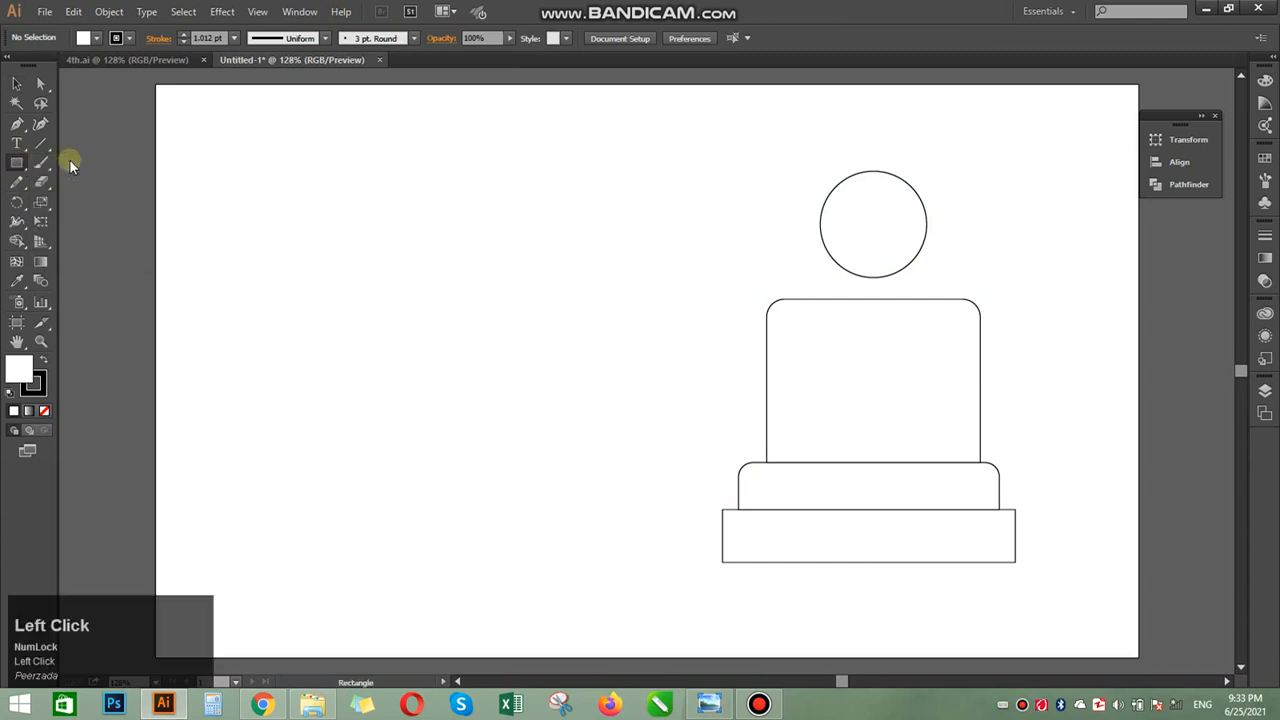
left_click_drag(390, 278, 436, 397)
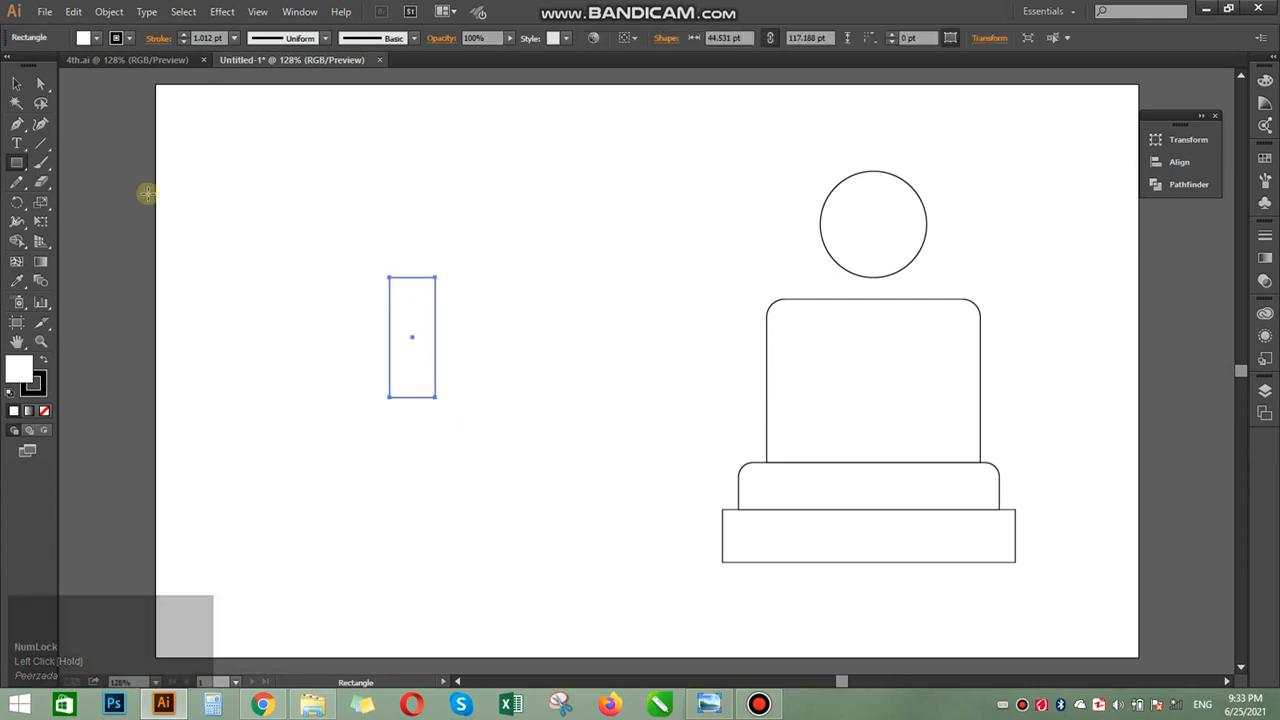
Duplicate the narrow rectangle and rotate the copy to slope down to the right from the original's lower-left corner.
left_click(15, 86)
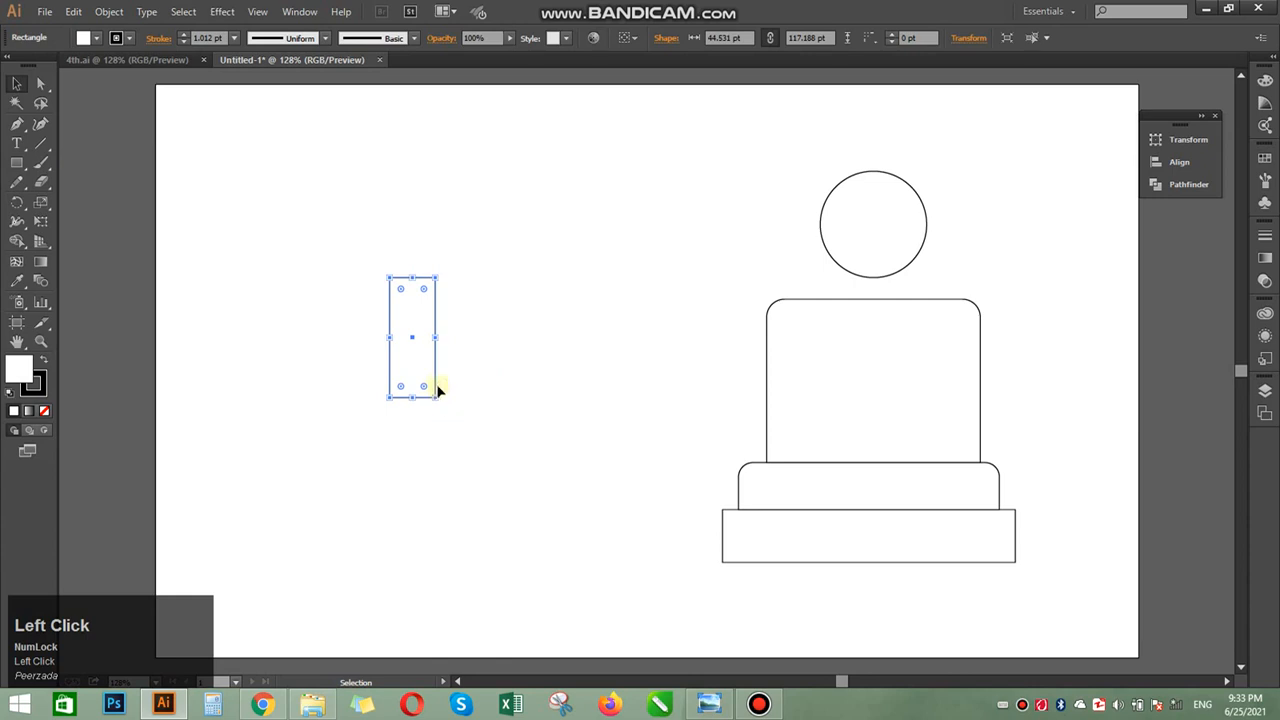
left_click_drag(437, 390, 459, 321)
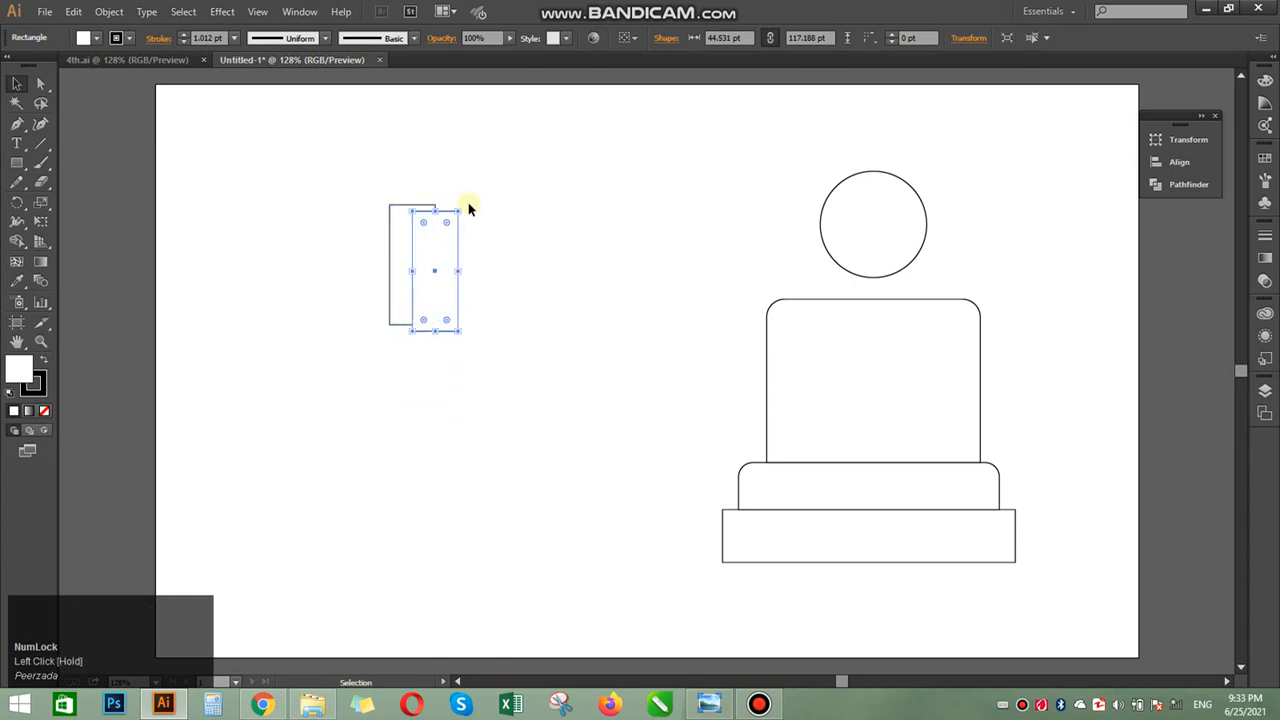
left_click_drag(465, 207, 510, 351)
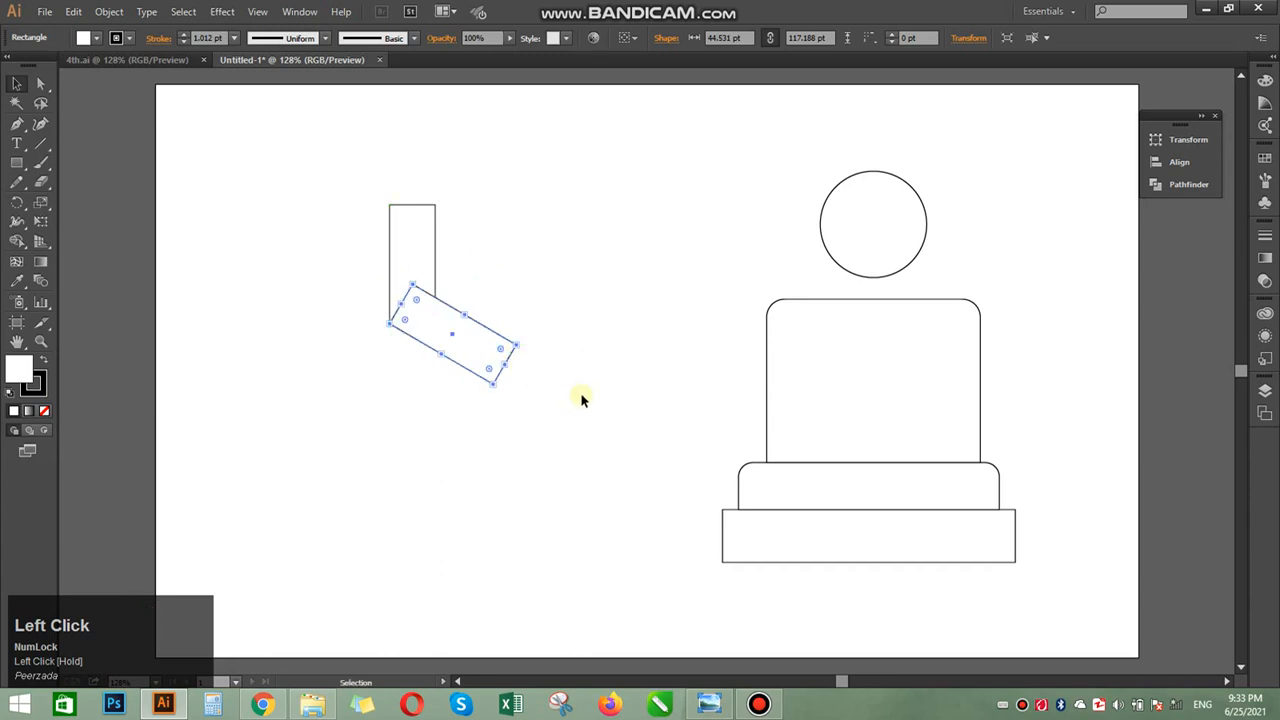
left_click(581, 396)
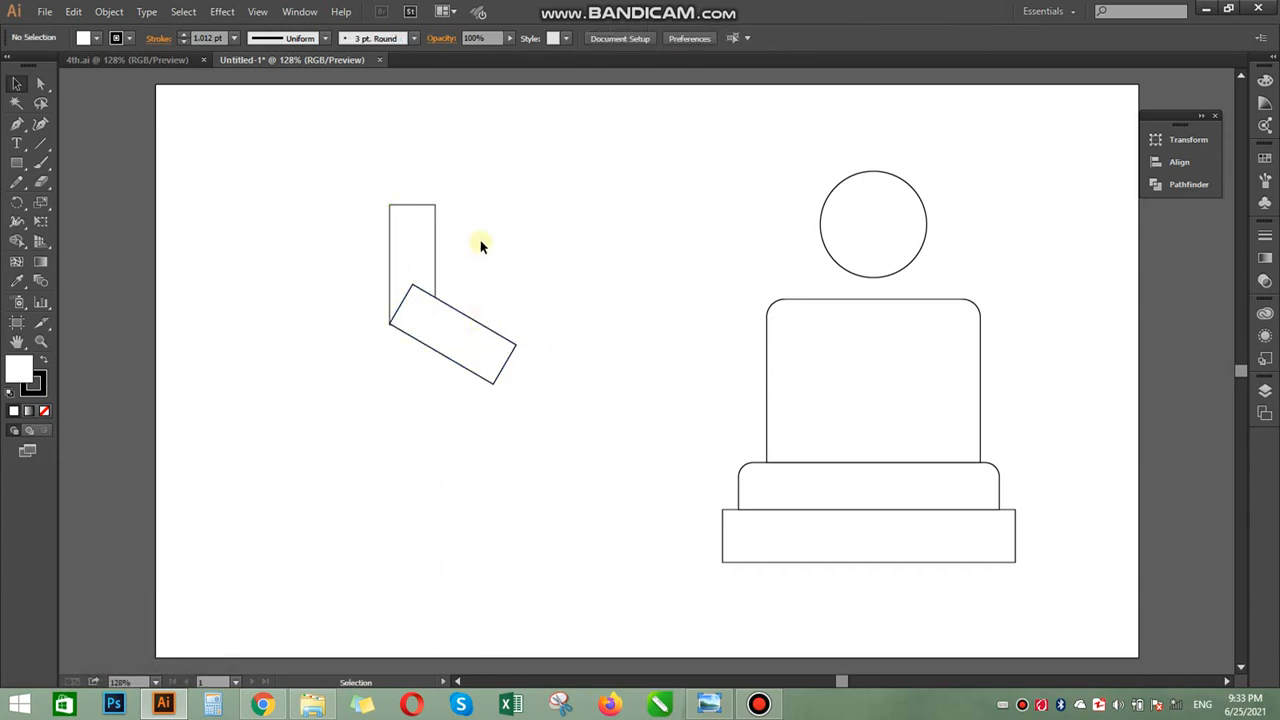
Enlarge both narrow rectangles together and nudge the tilted one so its corner meets the upright one's lower-left corner.
left_click_drag(480, 246, 643, 500)
left_click(640, 323)
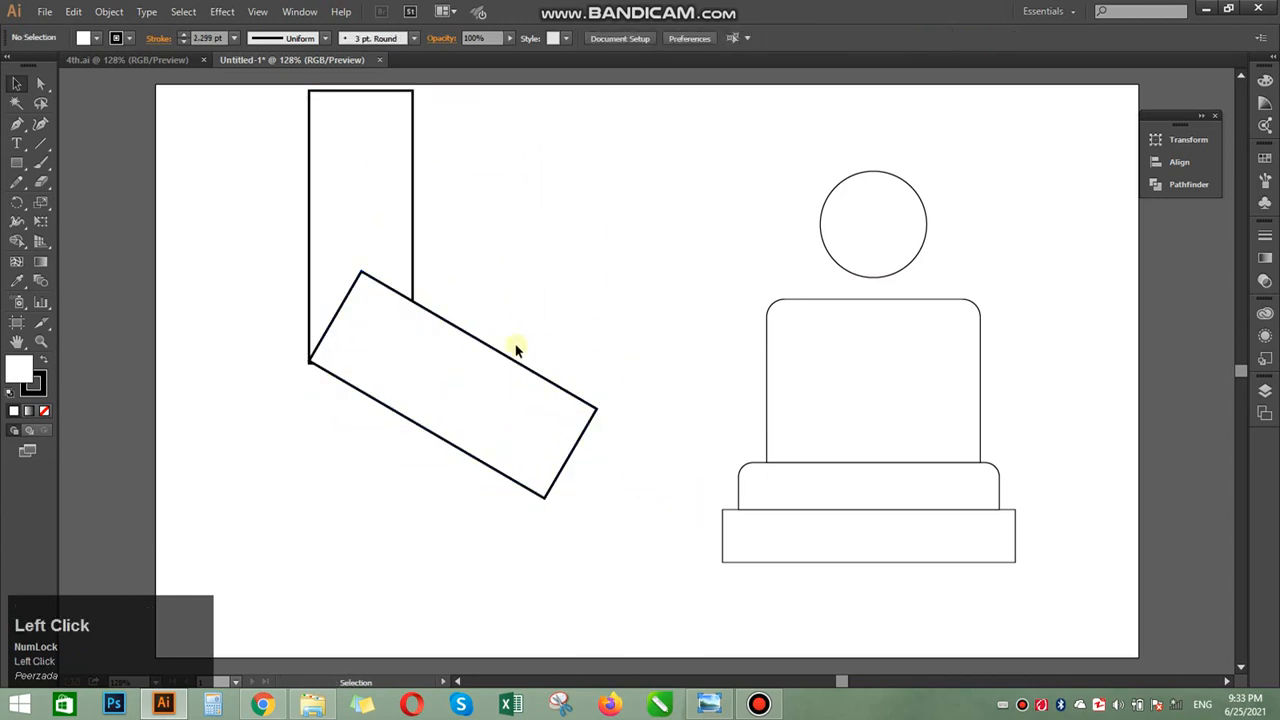
left_click_drag(506, 355, 510, 368)
left_click(564, 298)
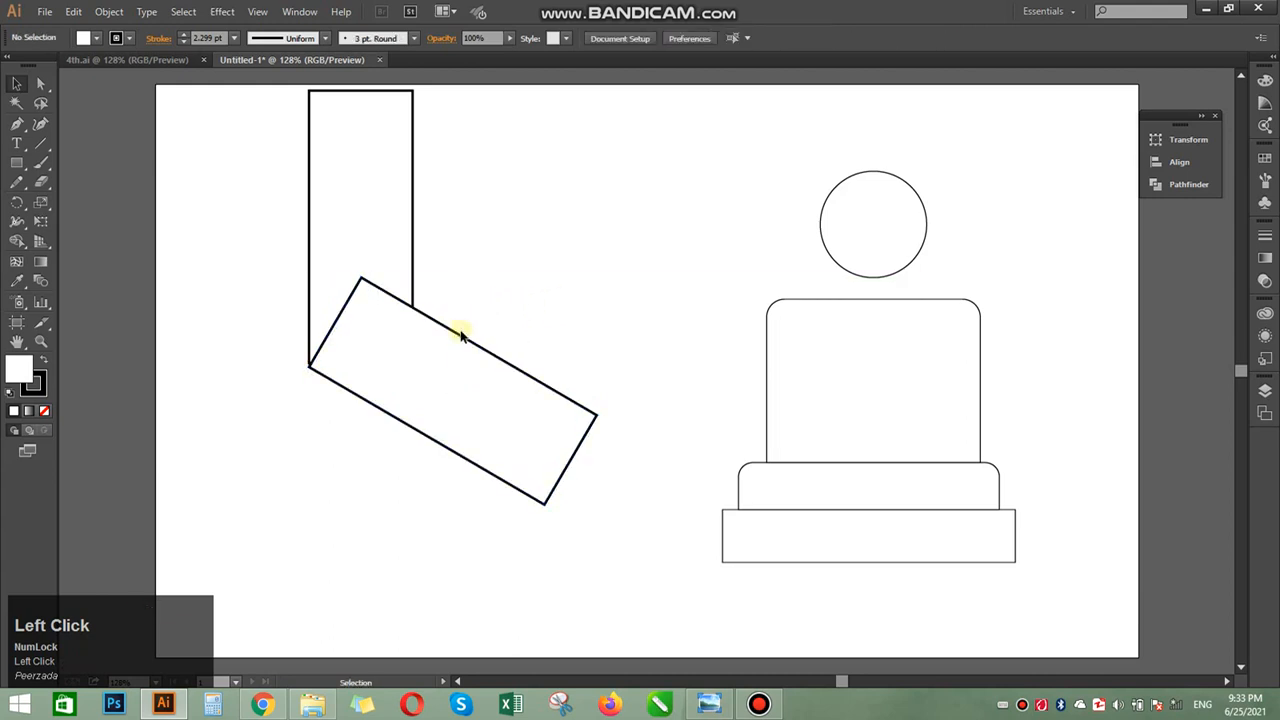
left_click_drag(462, 336, 461, 332)
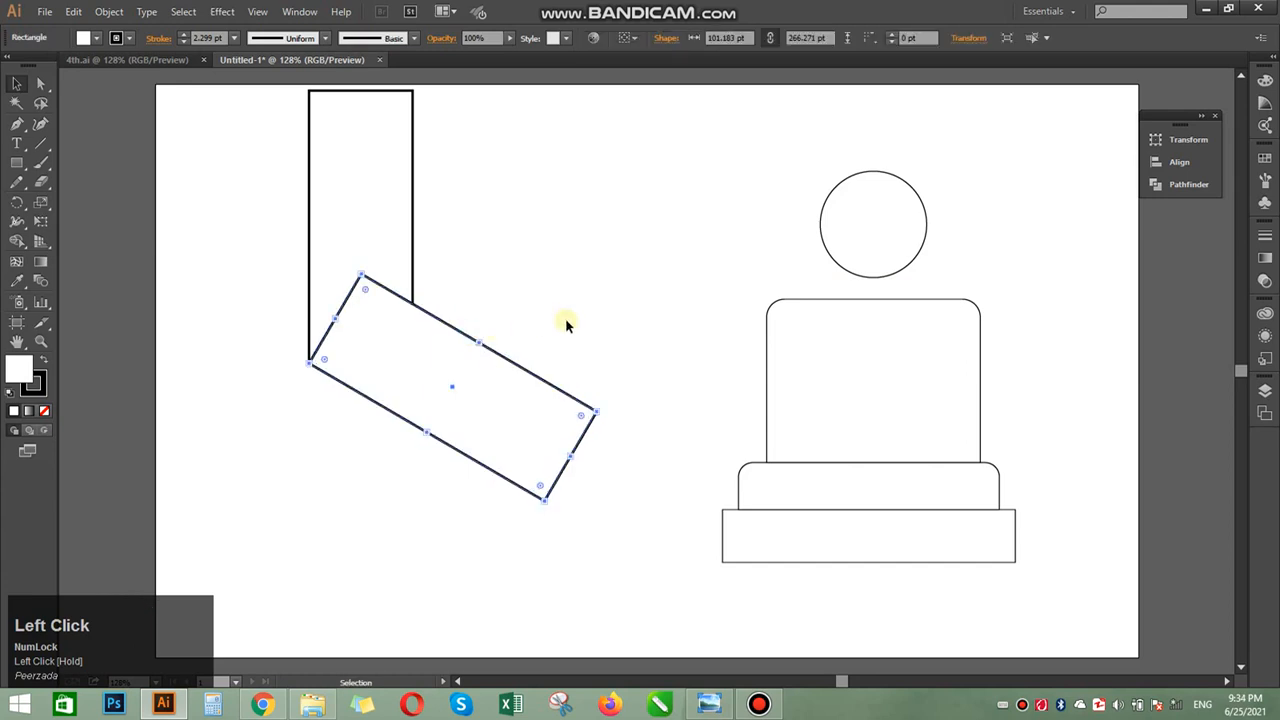
left_click(566, 322)
Scale the upright and tilted rectangles back down together about their centre.
left_click_drag(205, 186, 574, 433)
left_click_drag(598, 500, 522, 395)
left_click(619, 416)
Unite the upright and tilted rectangles into a single bent arm shape.
left_click_drag(560, 218, 383, 362)
left_click(1180, 186)
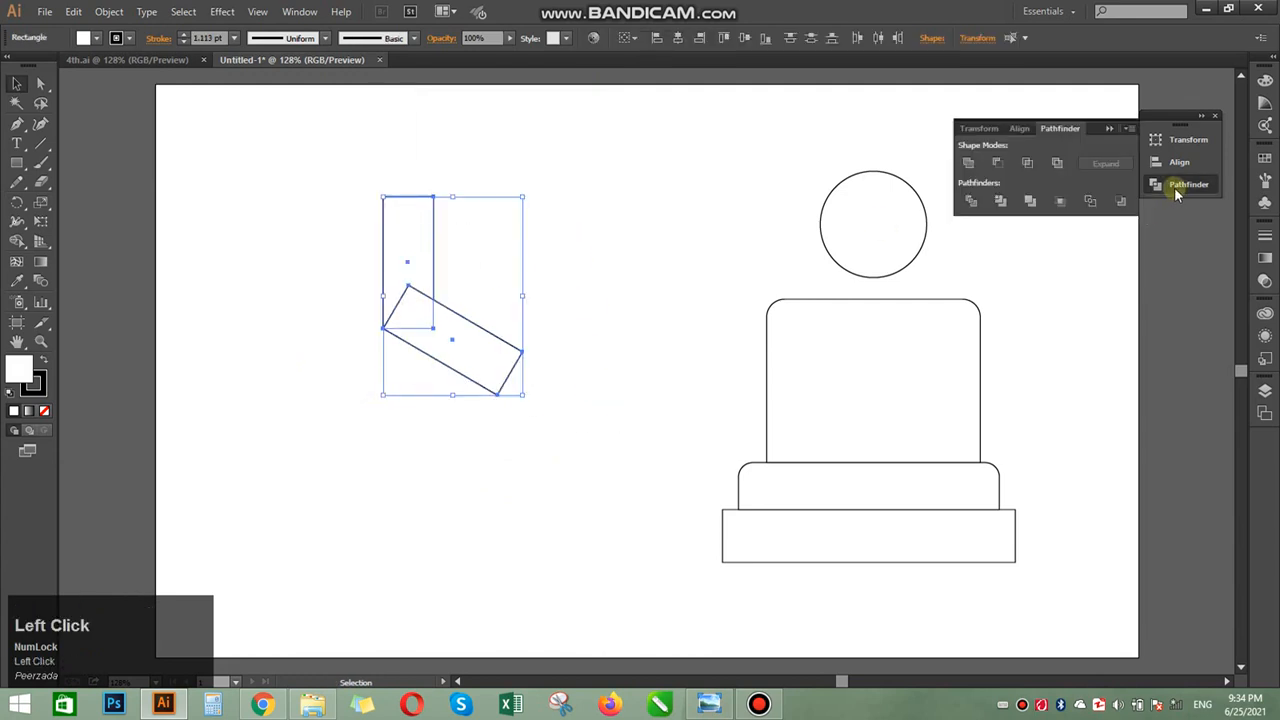
left_click(968, 162)
left_click(1036, 337)
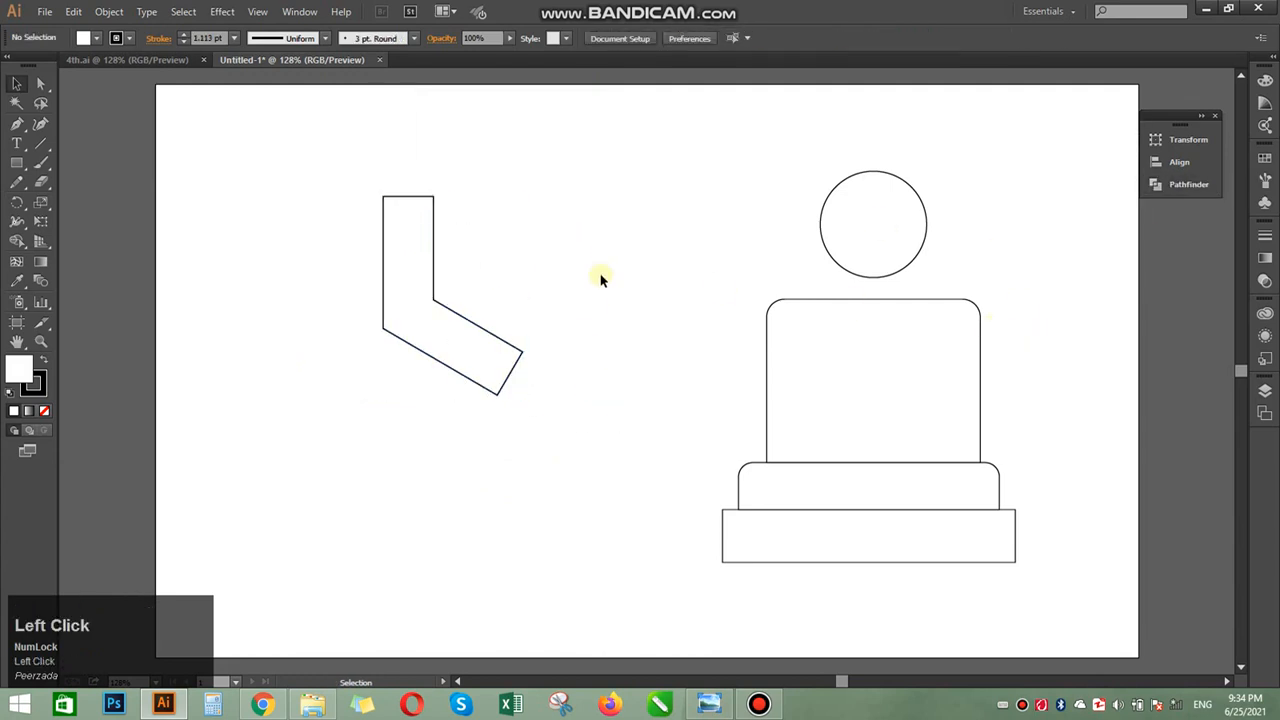
Round both free ends of the bent arm shape into full semicircles, keeping its elbow corners sharp.
left_click(41, 84)
mouse_move(384, 188)
left_mouse_down()
mouse_move(434, 209)
mouse_move(428, 256)
left_mouse_up()
left_click_drag(562, 294, 460, 294)
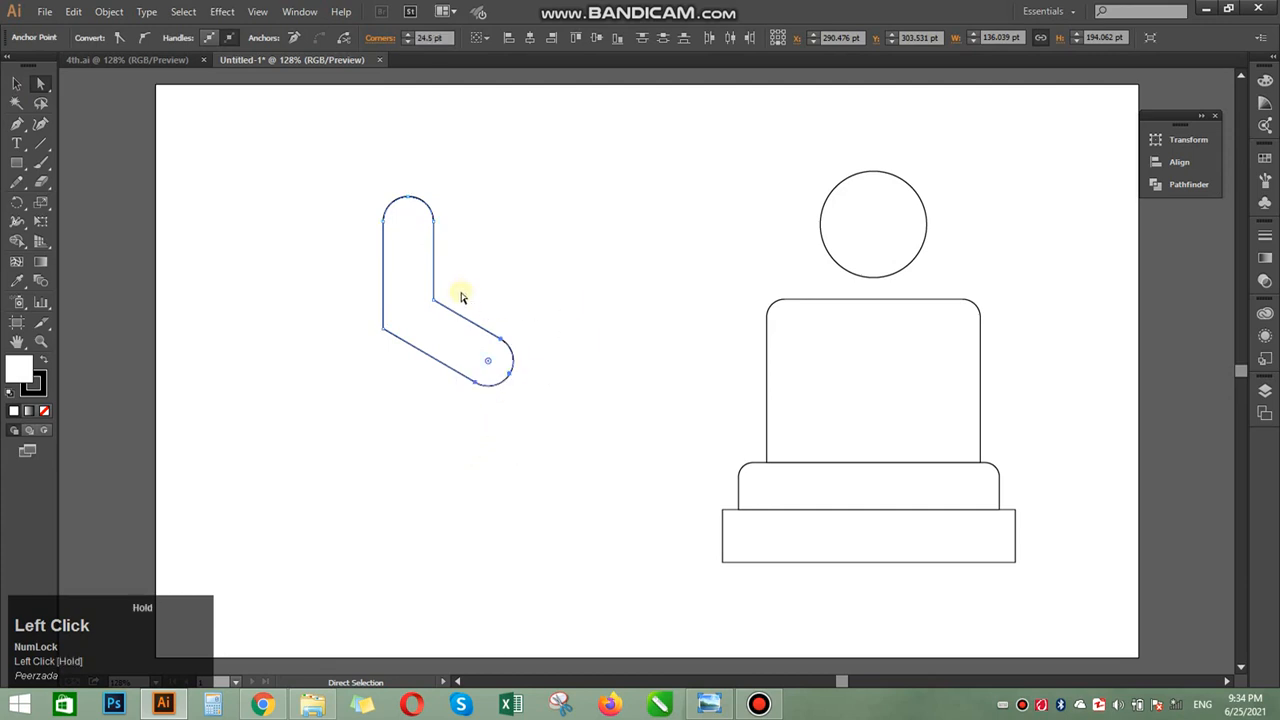
left_click(560, 358)
left_click_drag(358, 300, 398, 350)
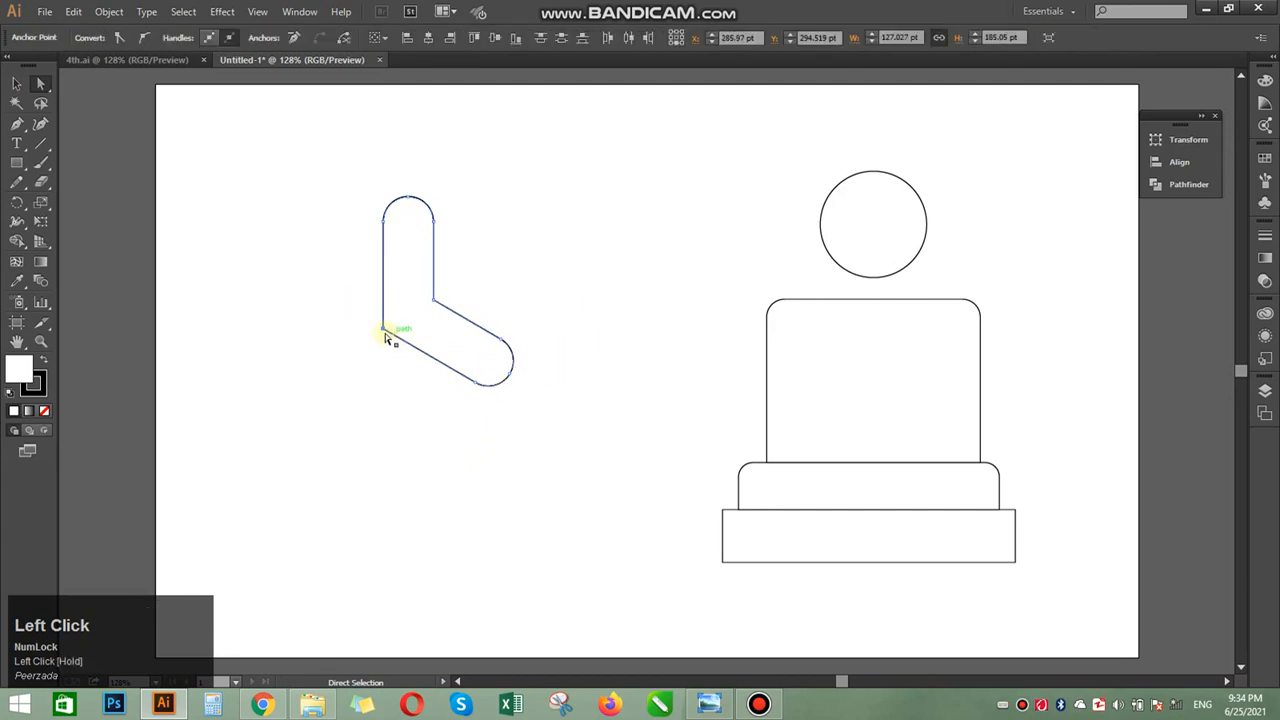
left_click(383, 328)
left_click(266, 236)
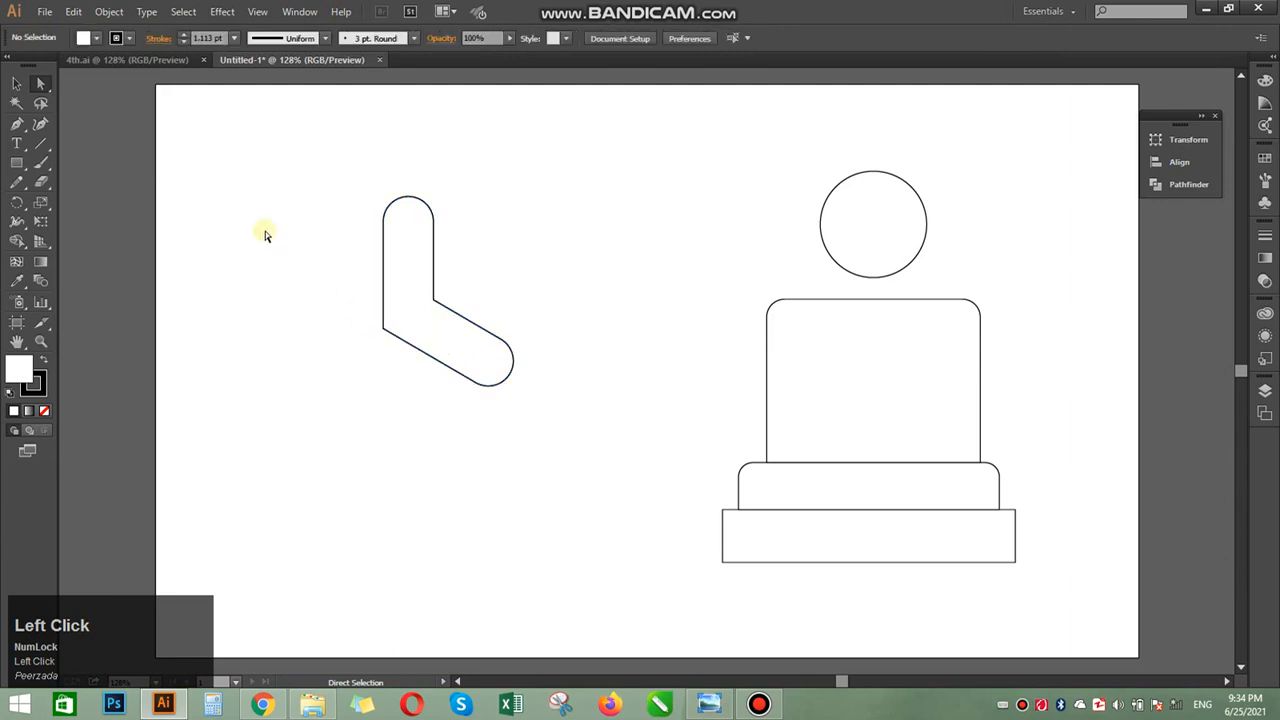
Move the bent arm onto the body's upper-left corner and rotate it slightly clockwise so the forearm leans toward the circle.
left_click(16, 83)
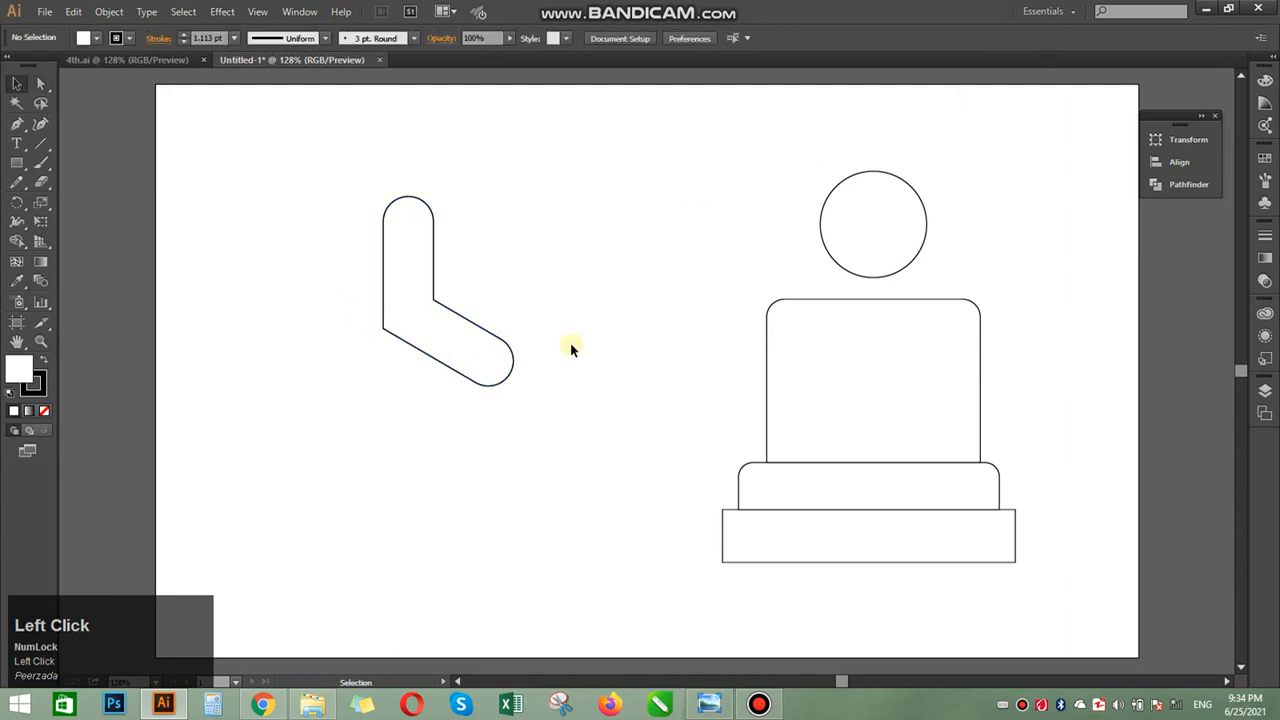
left_click_drag(529, 356, 790, 320)
left_click(604, 486)
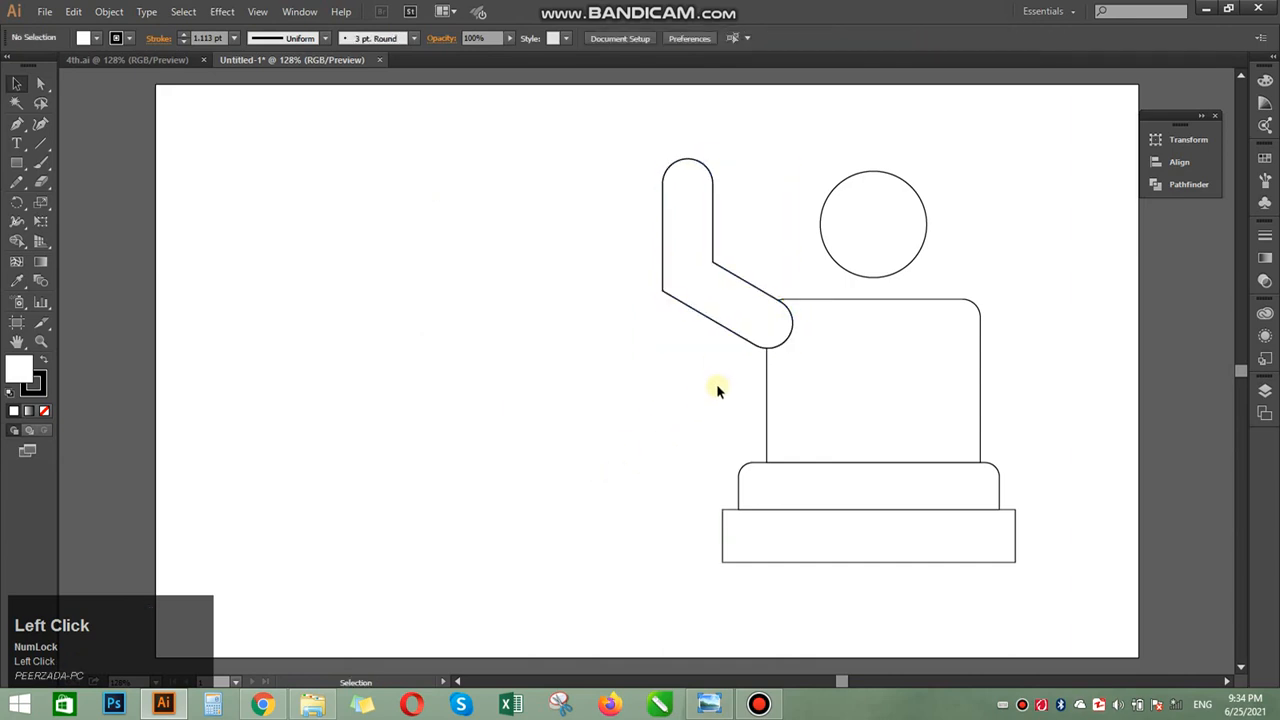
left_click(686, 267)
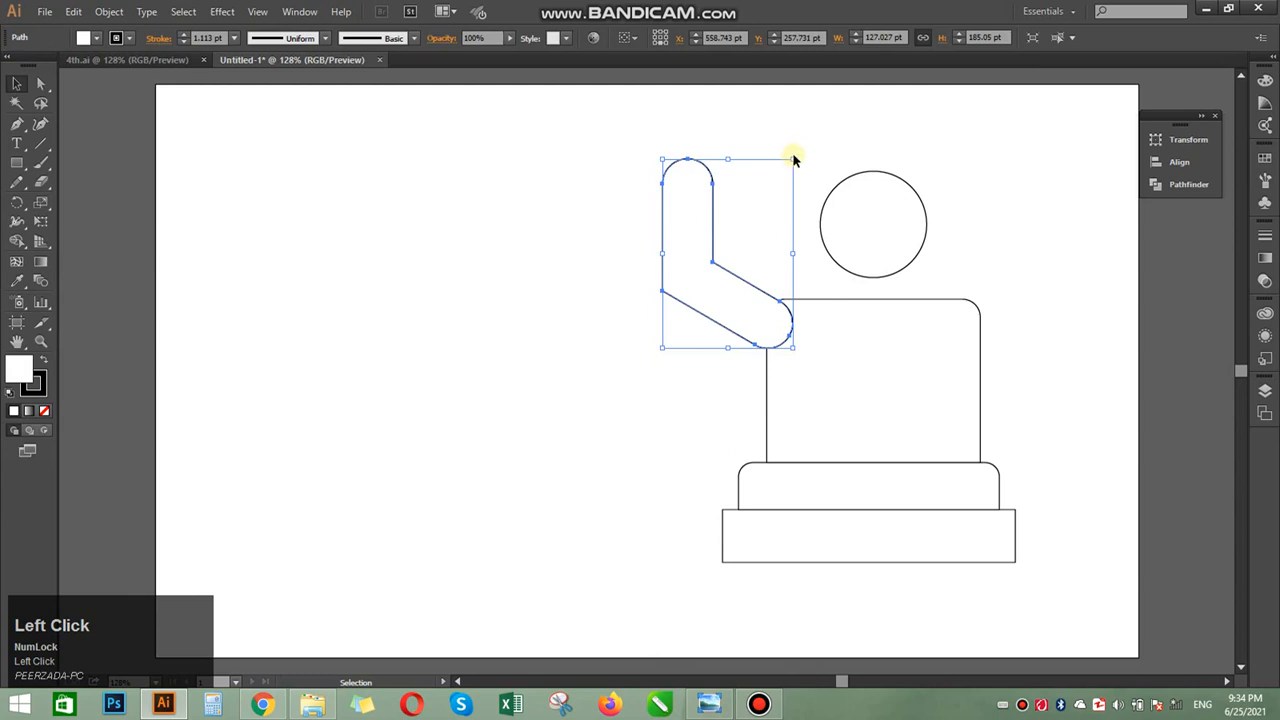
left_click_drag(800, 153, 740, 248)
left_click(637, 373)
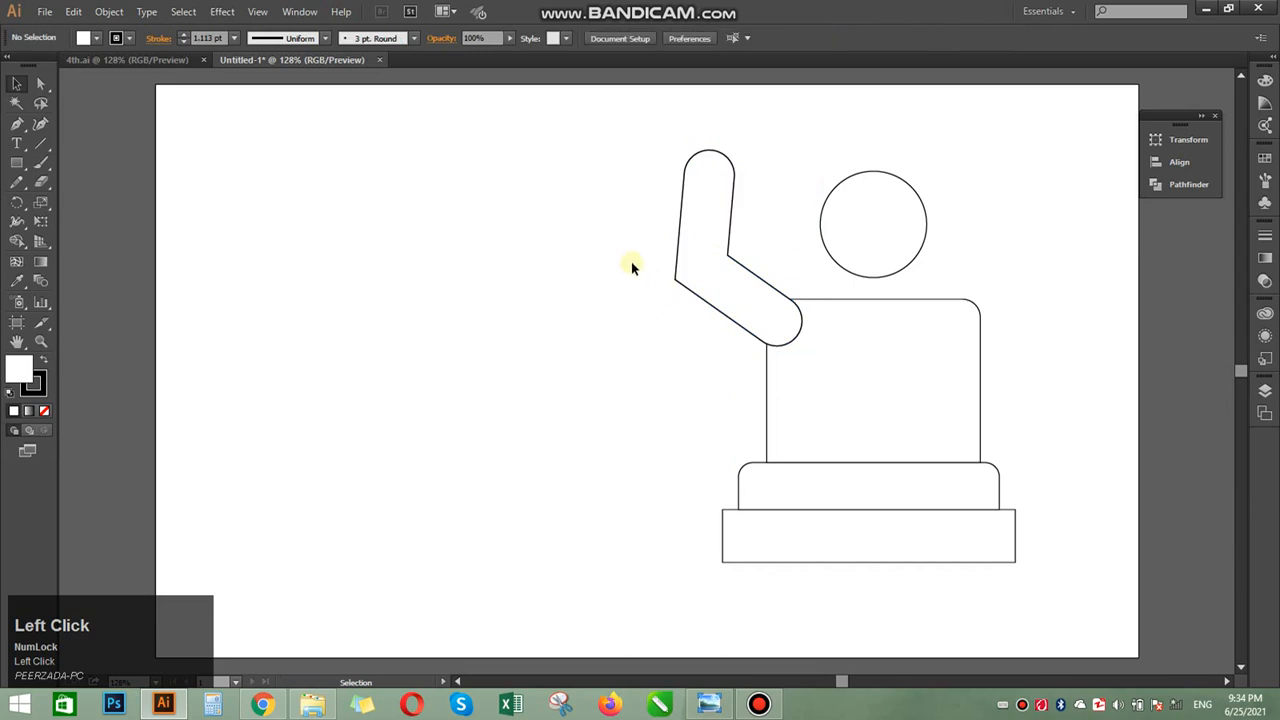
Create a mirrored copy of the raised arm by reflecting it across the vertical axis.
left_click(748, 330)
right_click(745, 329)
mouse_move(855, 546)
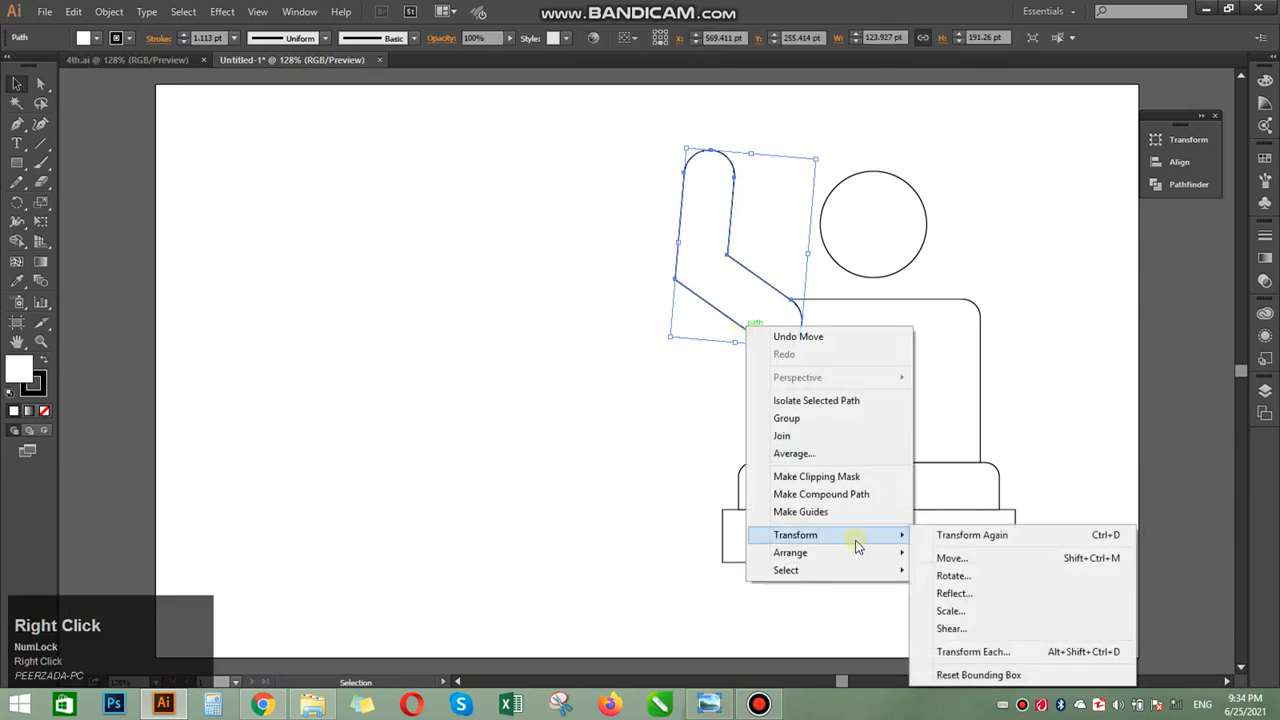
left_click(989, 594)
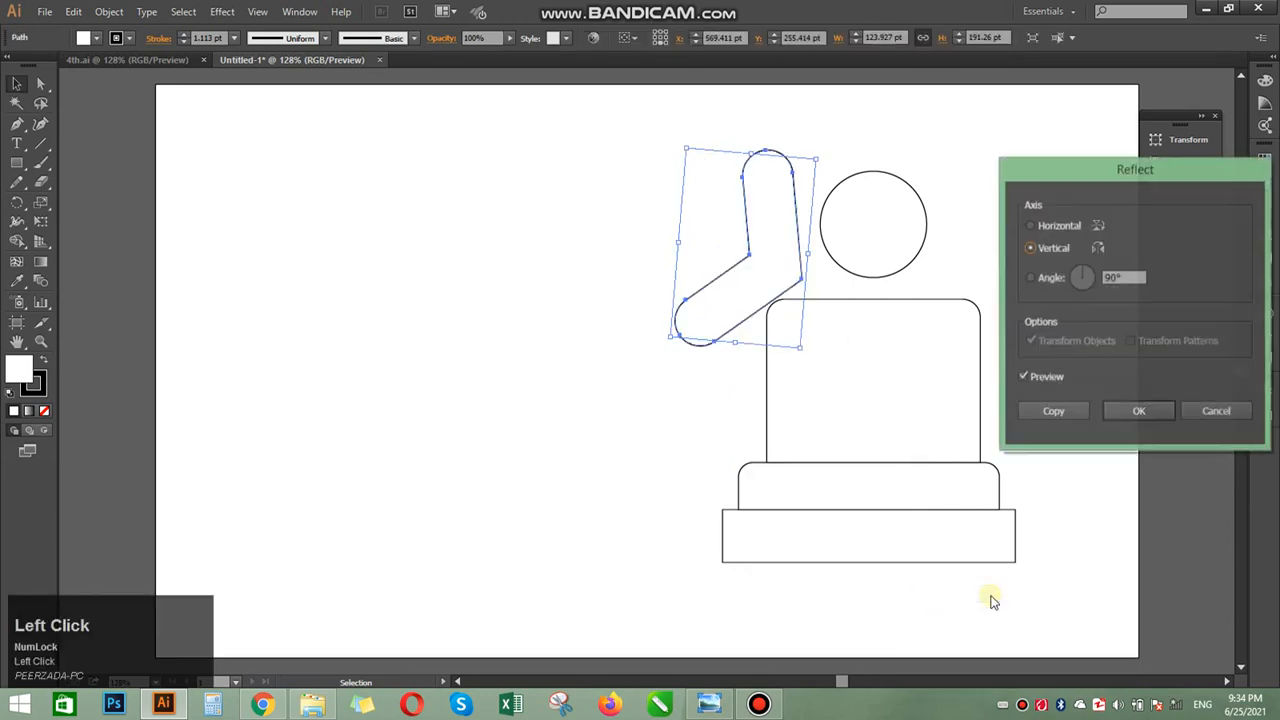
left_click(1060, 414)
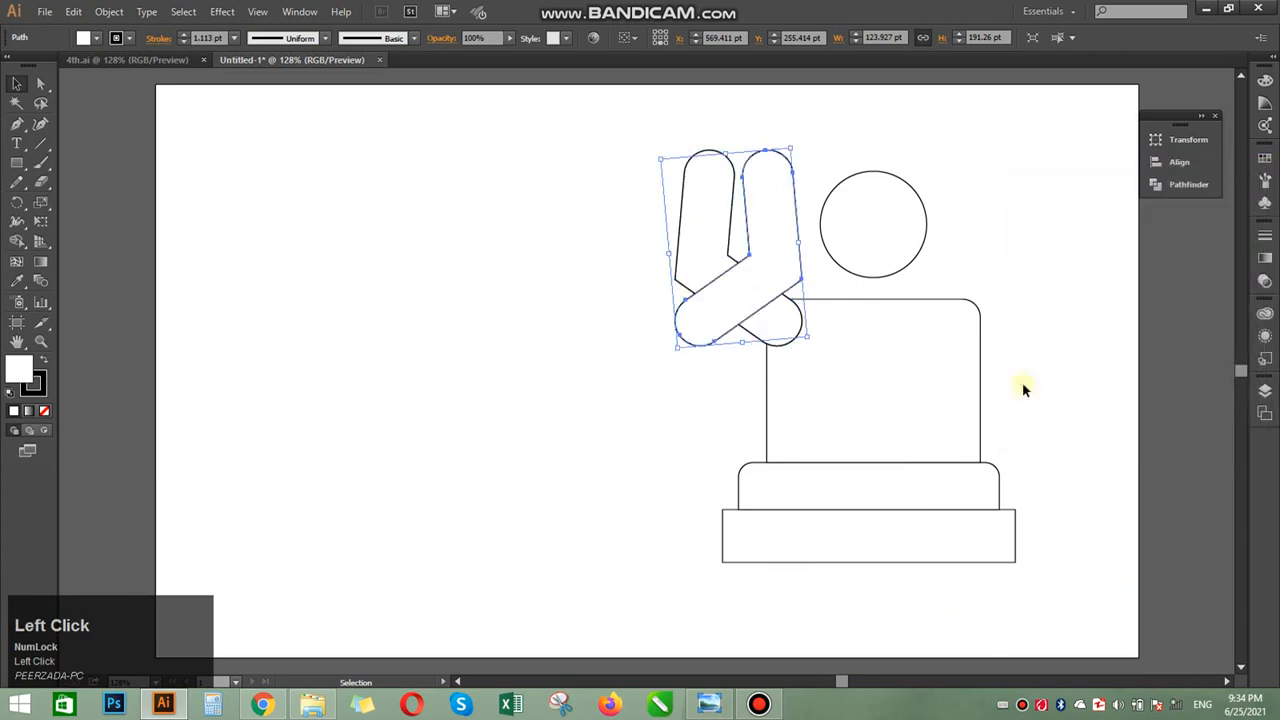
Move the mirrored arm to the body's upper-right corner and rotate it so the elbow points outward and the forearm hangs down.
left_click_drag(796, 286, 990, 455)
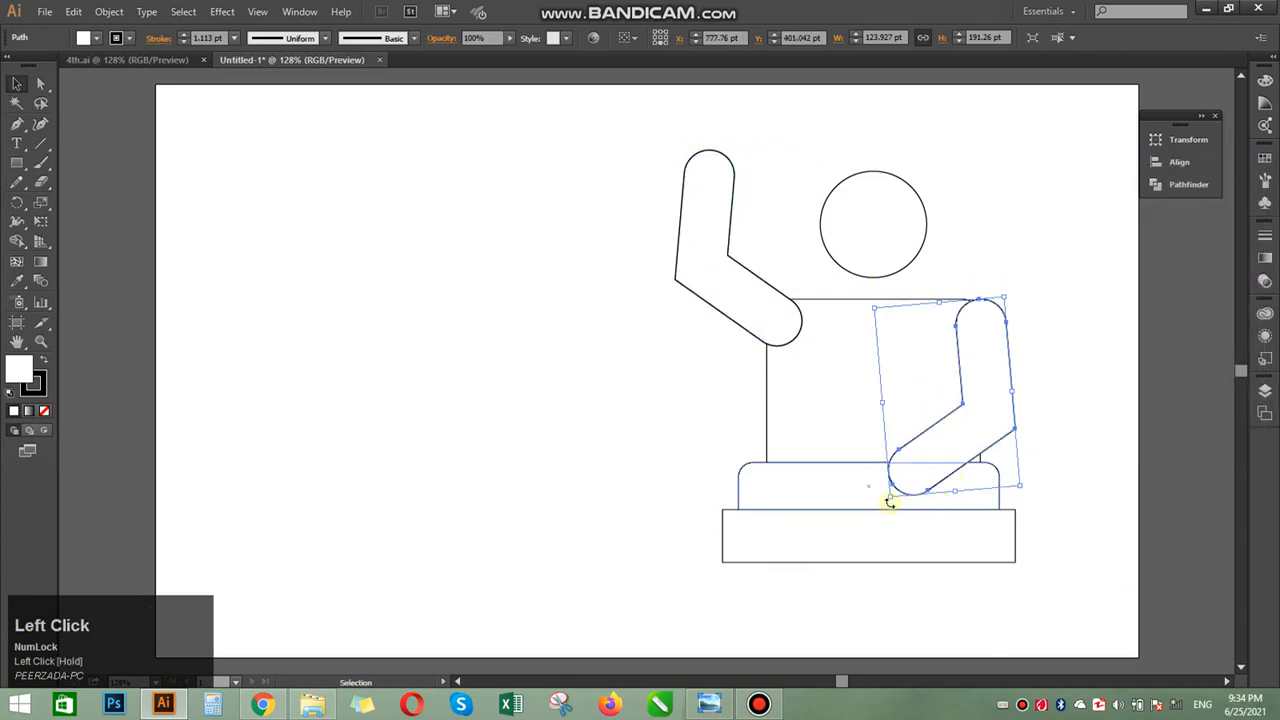
left_click_drag(889, 502, 1048, 430)
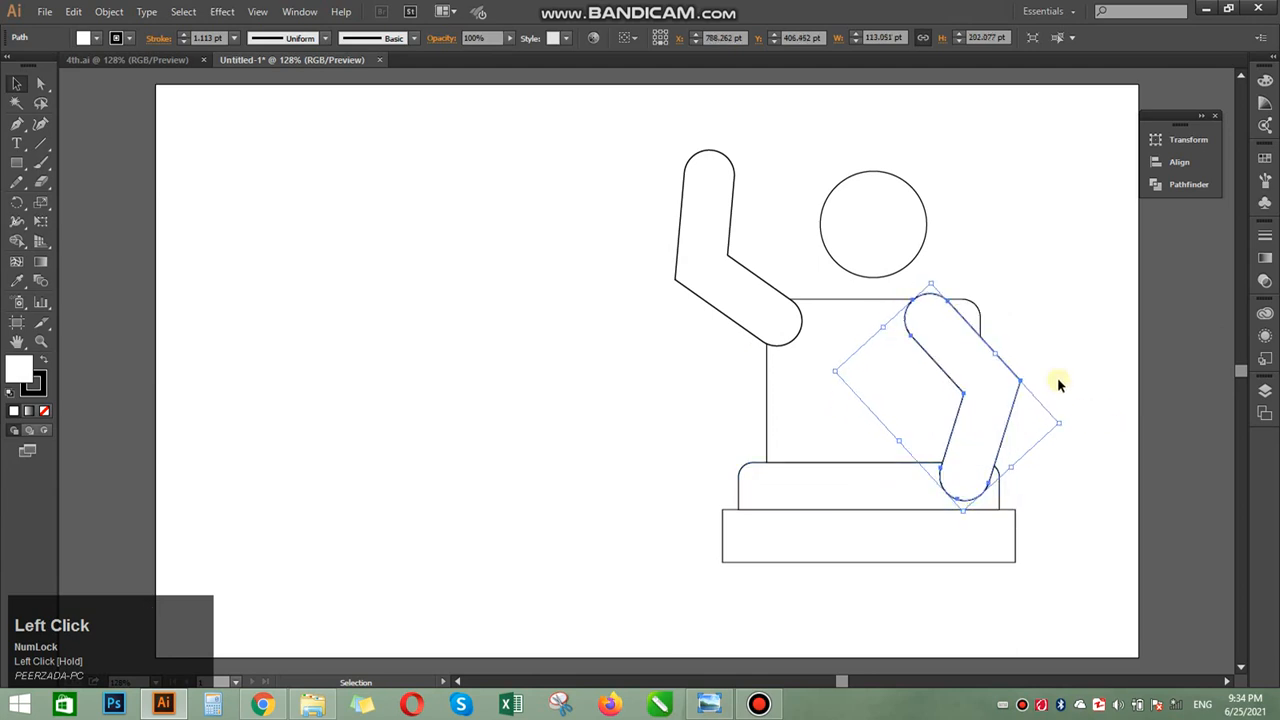
left_click(1055, 379)
left_click_drag(1020, 382, 1060, 388)
left_click(1090, 396)
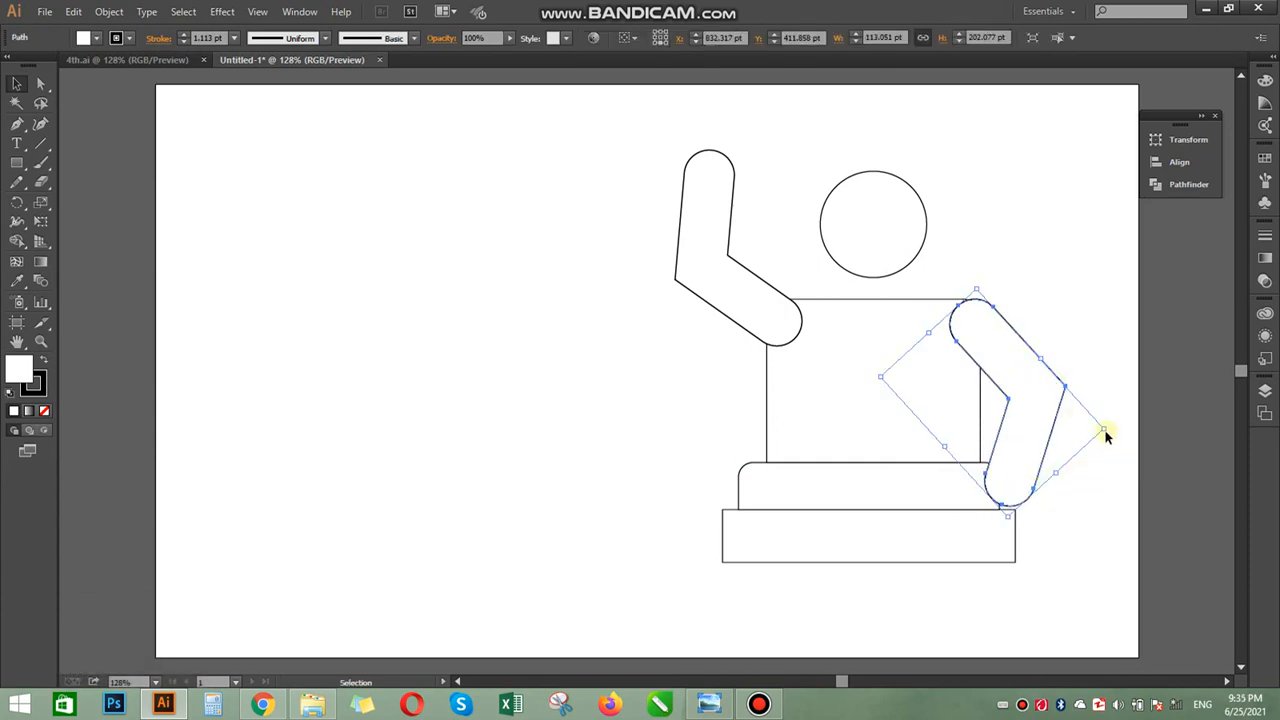
left_click(1107, 359)
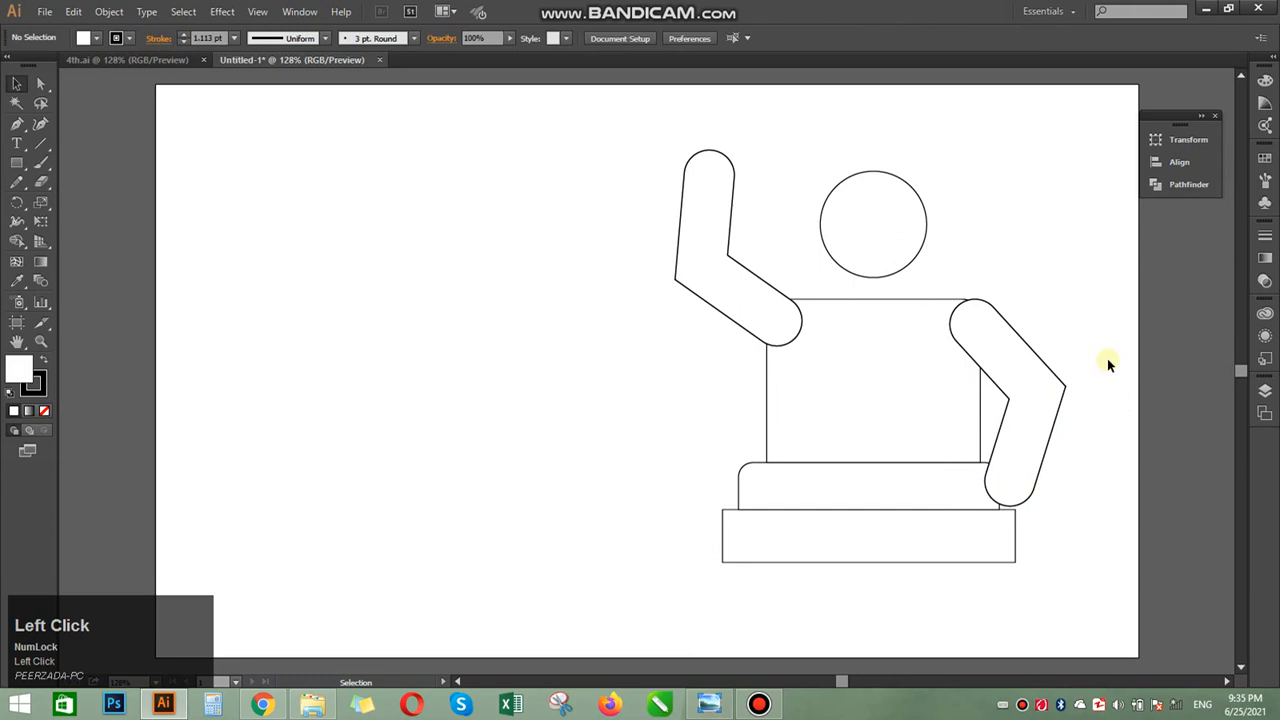
Rotate the lowered arm slightly clockwise and shift it inward so its upper end overlaps the body's upper-right corner.
left_click(1050, 370)
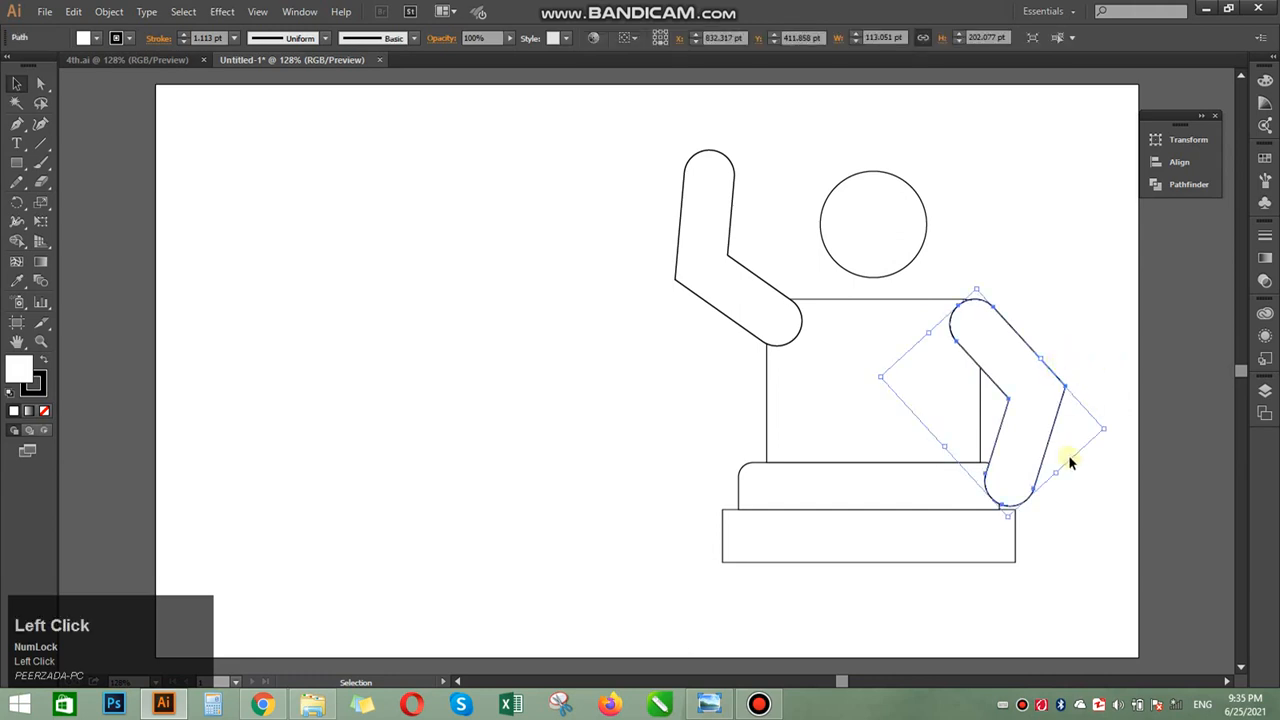
left_click_drag(1063, 480, 1077, 511)
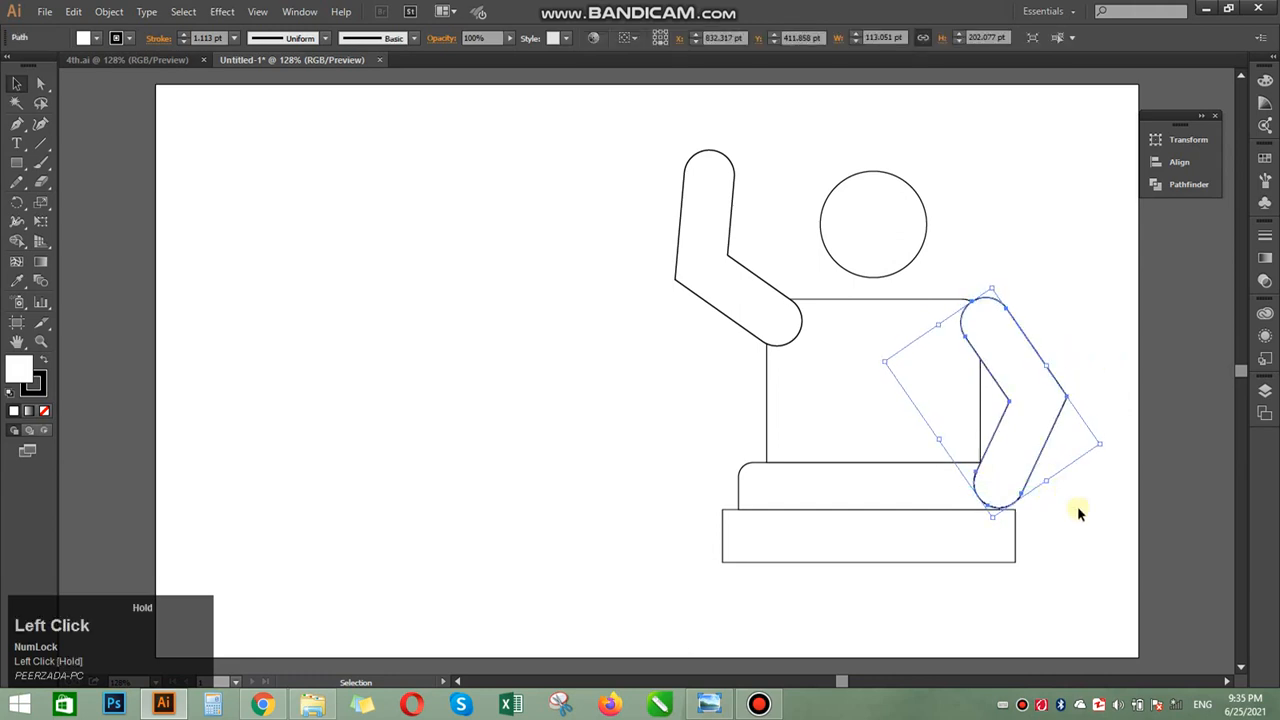
left_click(1092, 524)
left_click_drag(1035, 419, 1018, 428)
left_click(1097, 476)
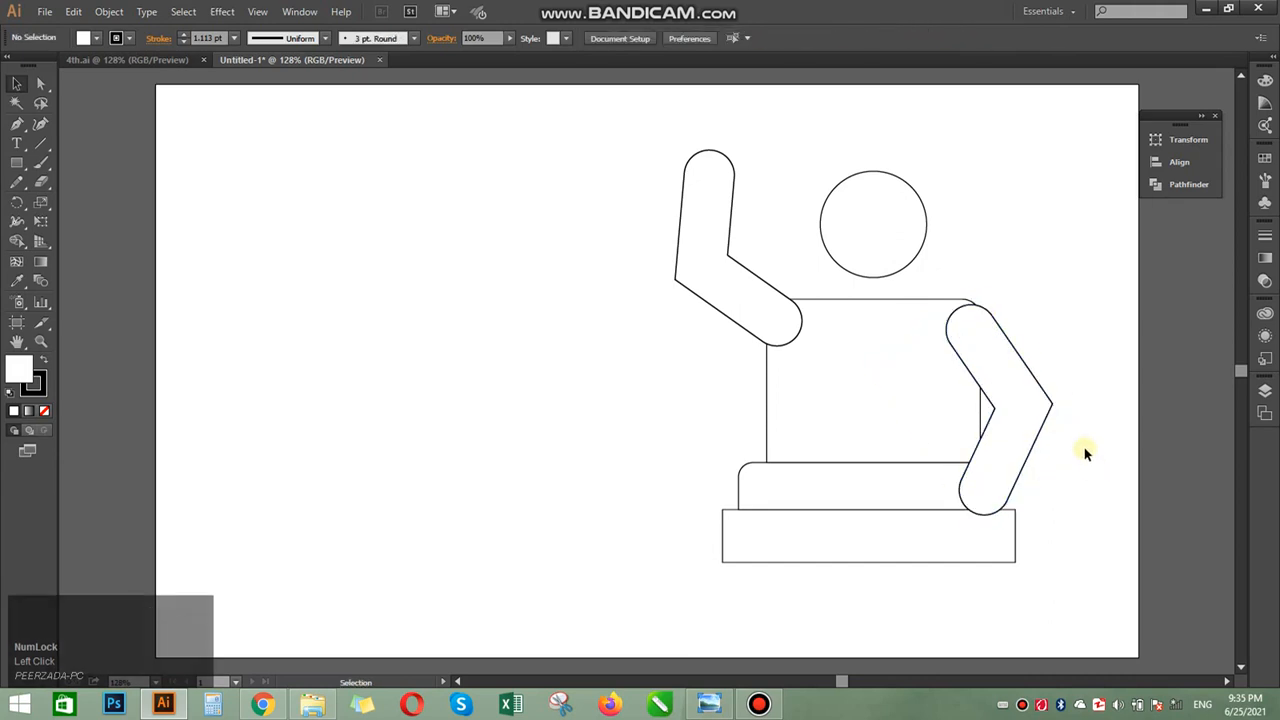
left_click_drag(1011, 357, 1004, 360)
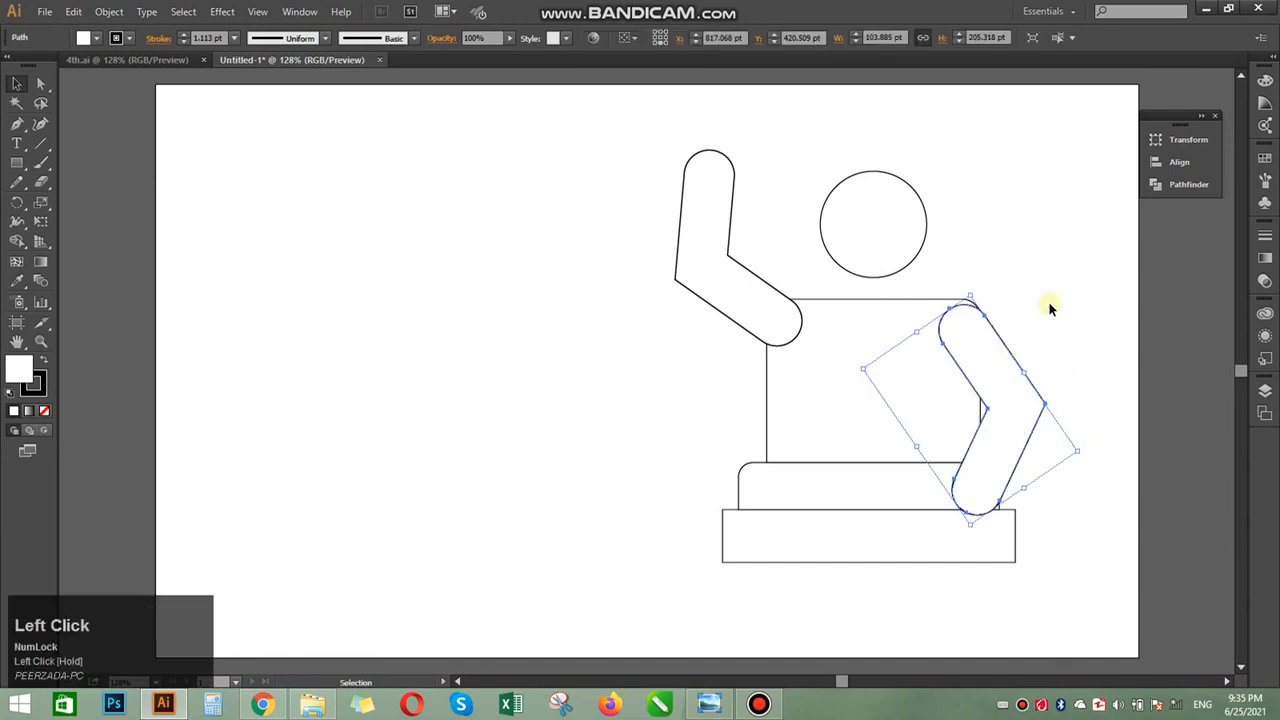
left_click(1048, 303)
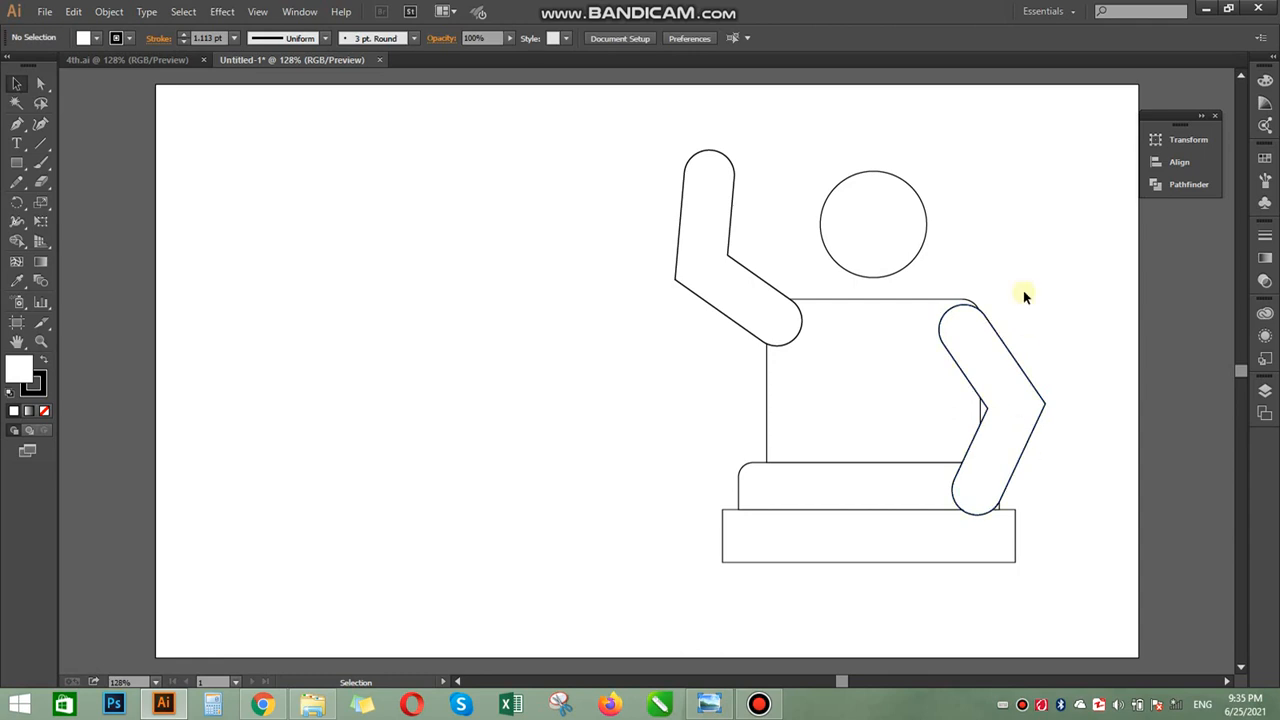
Move the whole figure, including its base, left toward the centre of the artboard.
left_click_drag(1008, 183, 547, 544)
left_click(815, 325)
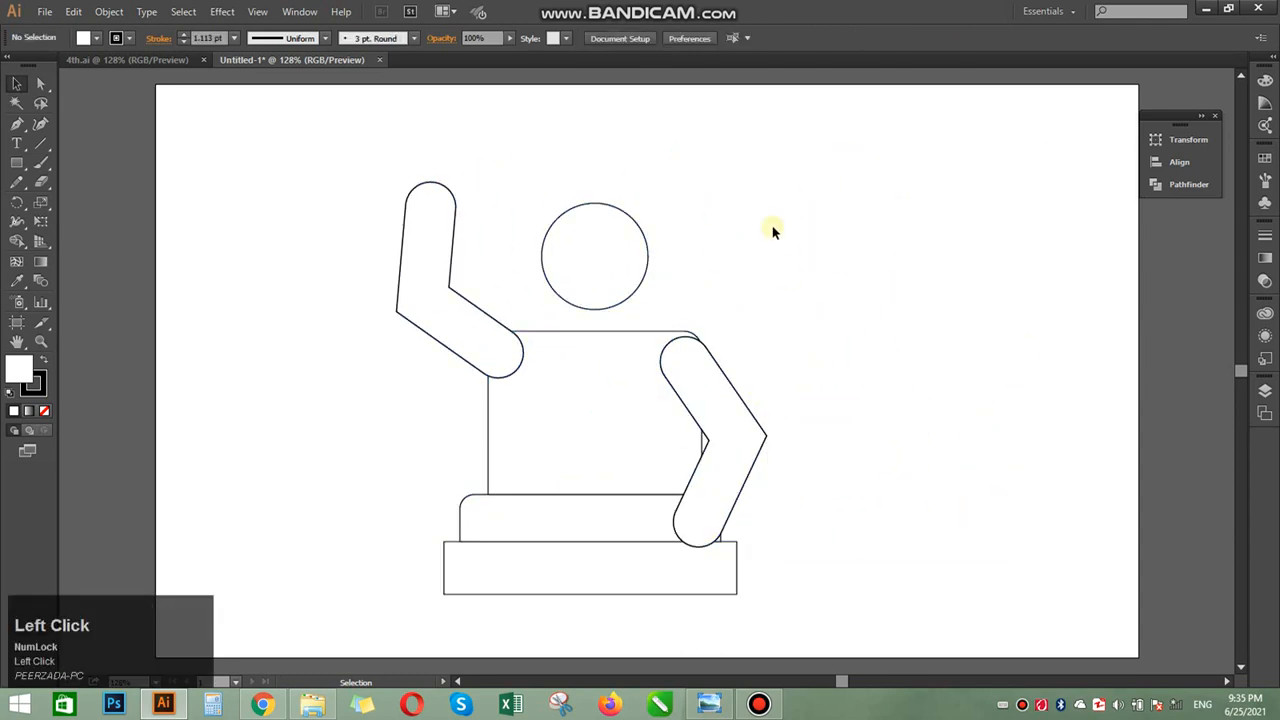
Try to unite both arms and the body into a single shape.
left_click_drag(740, 314, 488, 396)
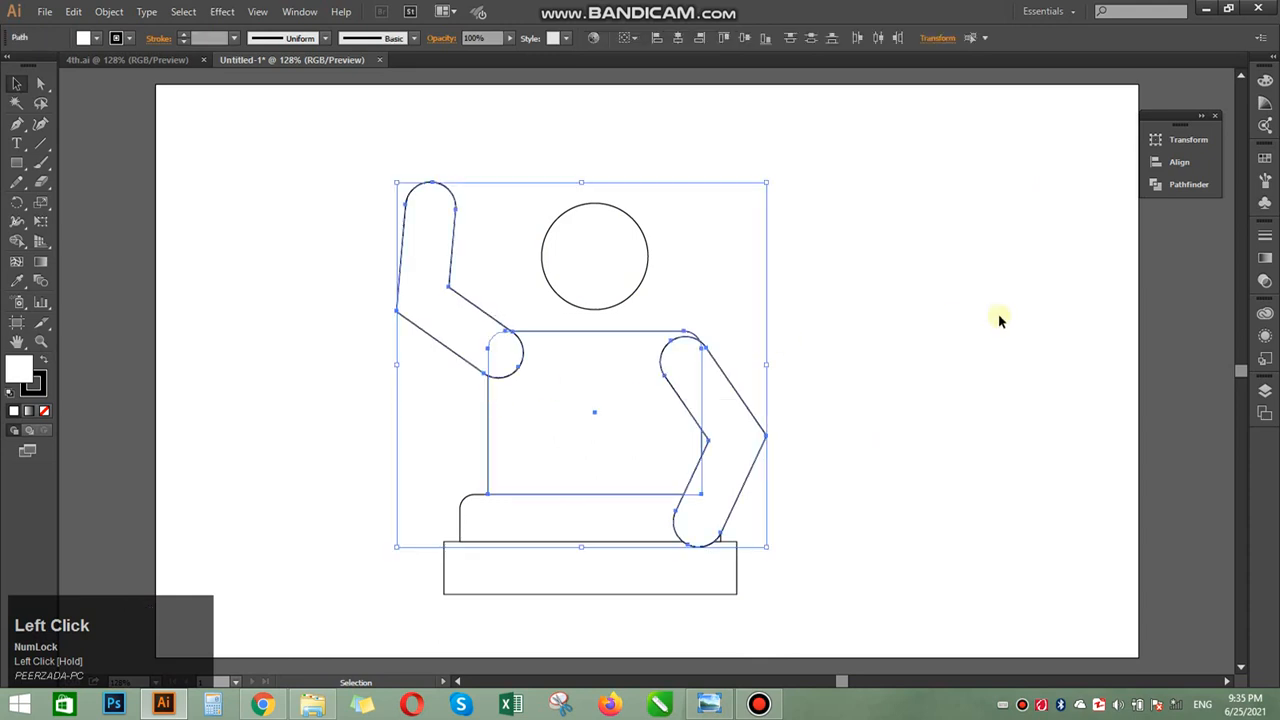
left_click(1180, 185)
left_click(973, 165)
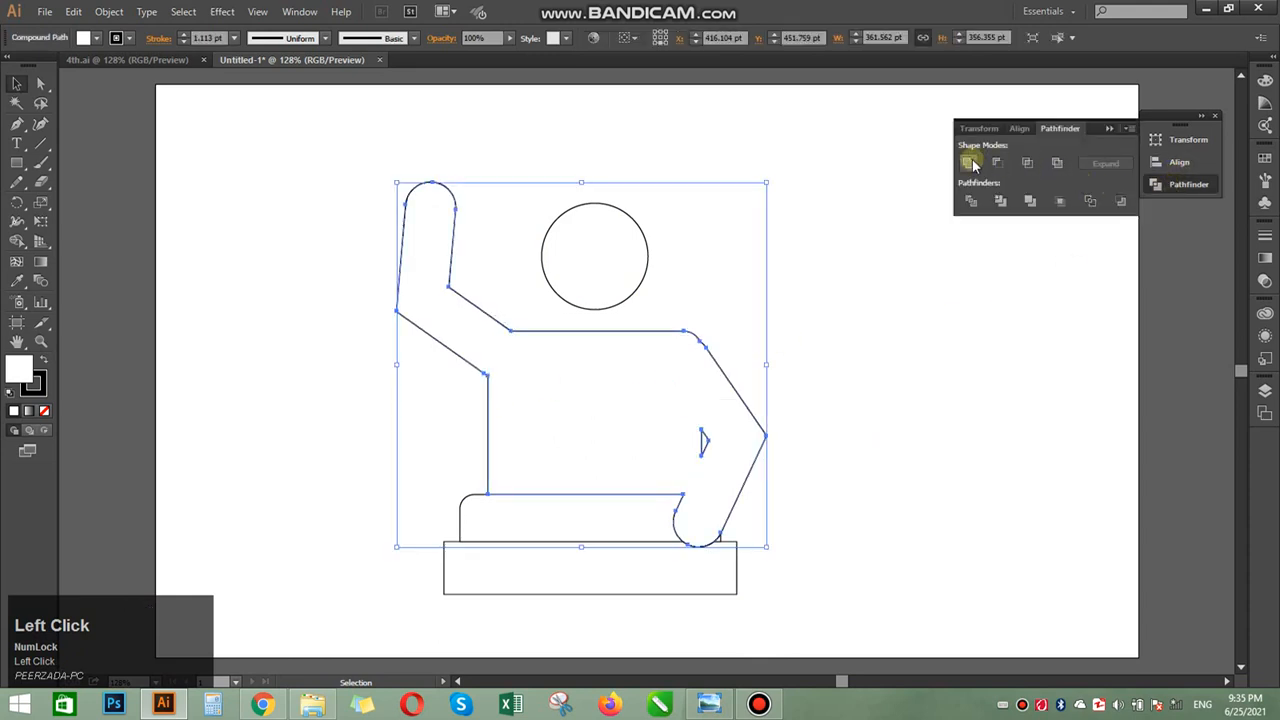
left_click(873, 418)
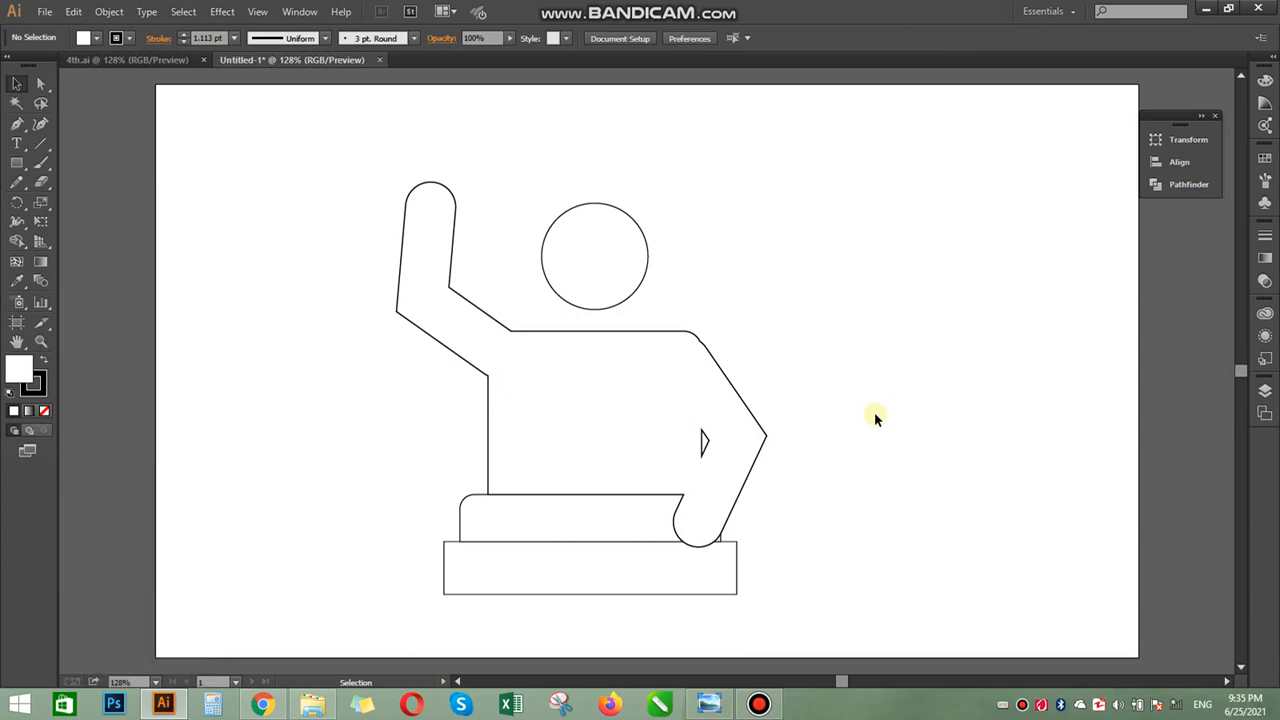
key("ctrl+z")
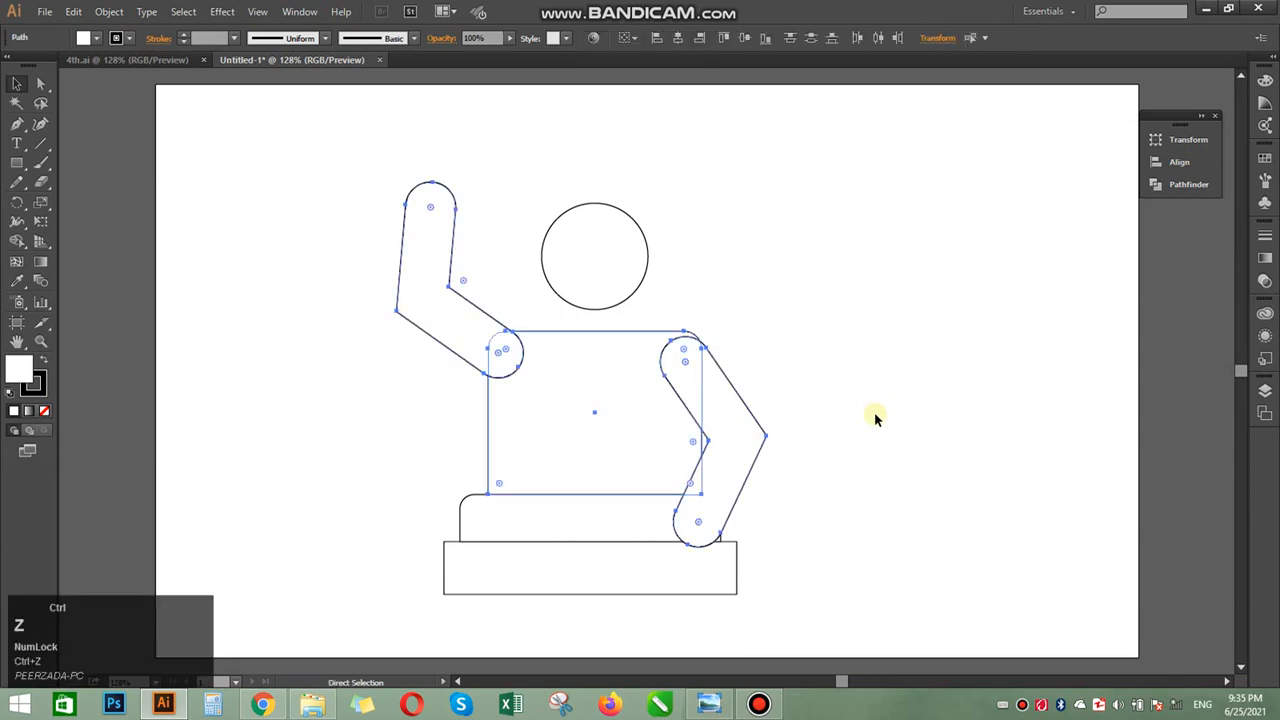
Shift the lowered arm slightly to the right to widen the gap between its elbow and the body.
left_click(856, 427)
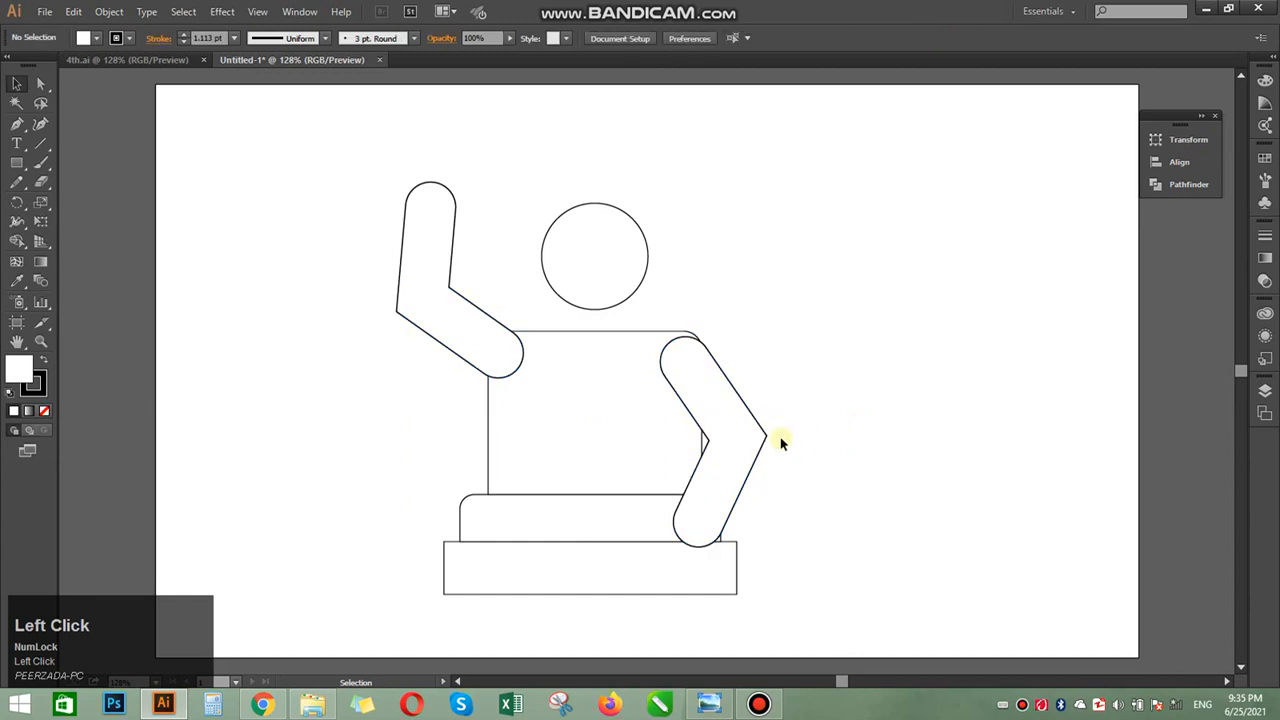
left_click_drag(764, 438, 778, 442)
left_click(815, 517)
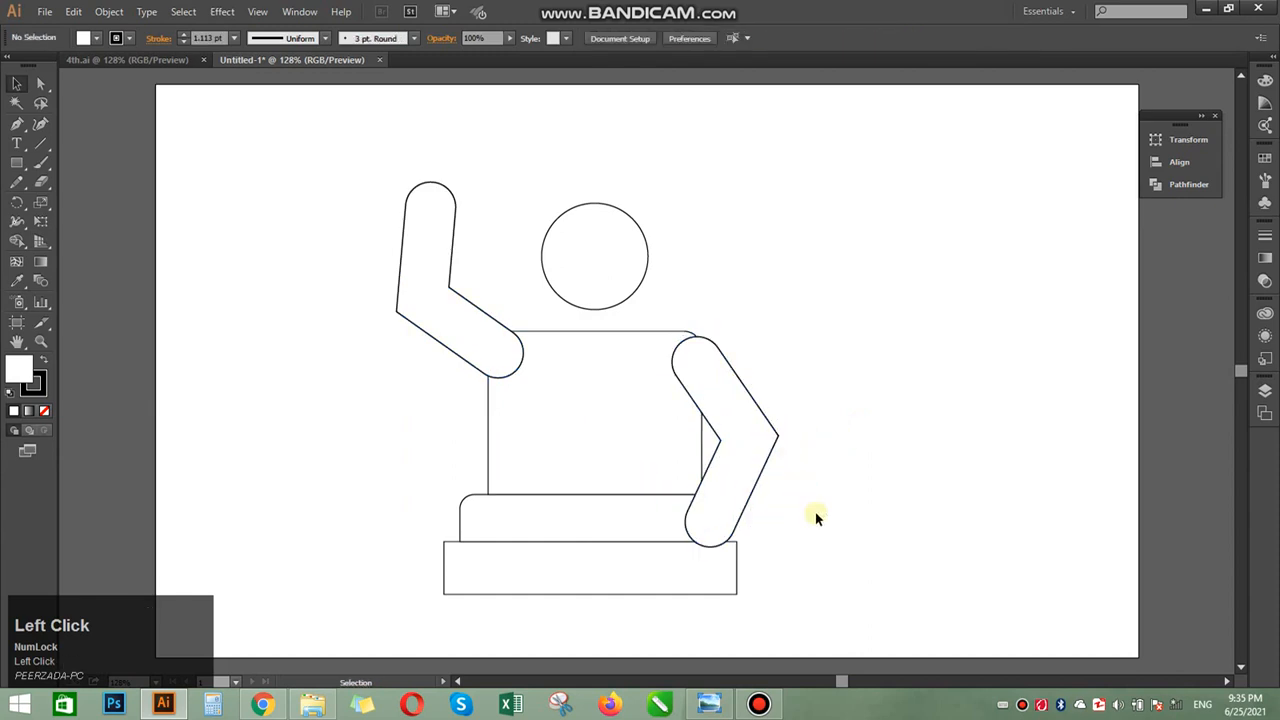
Try uniting the body and both arms again with the lowered arm in its shifted position.
left_click_drag(828, 357, 437, 444)
left_click(1183, 190)
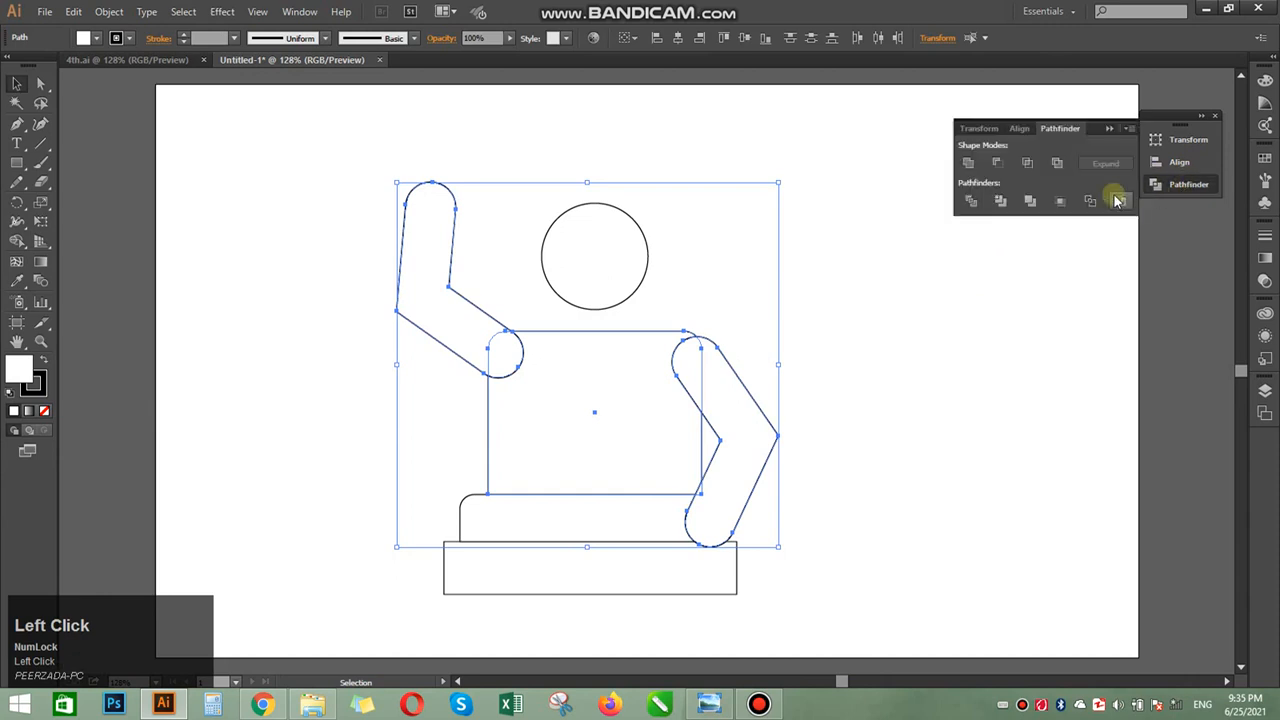
left_click(968, 203)
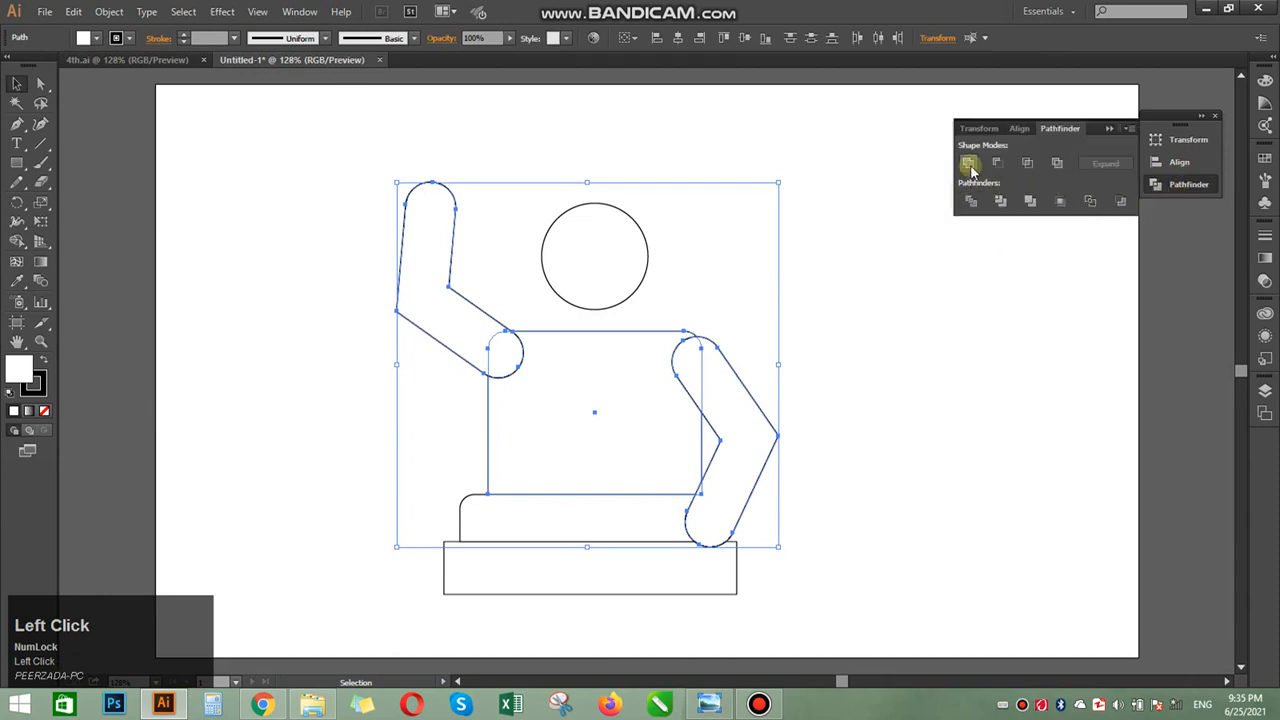
left_click(920, 312)
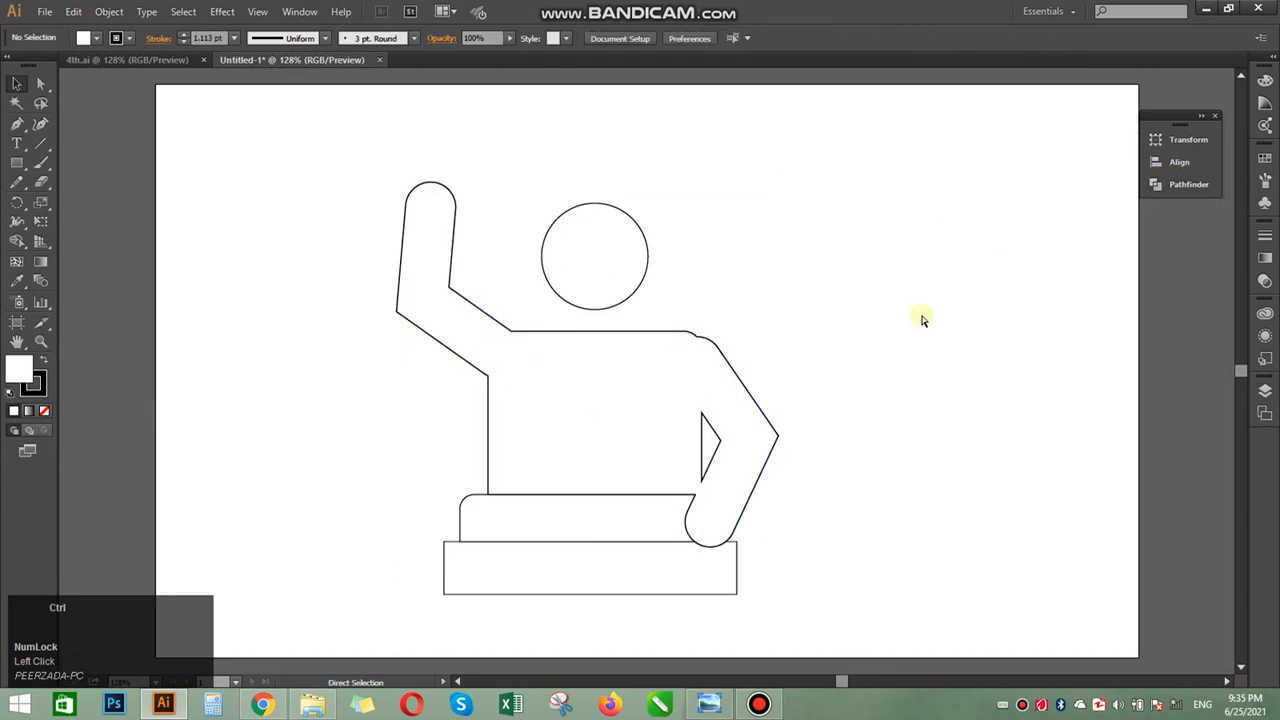
key("ctrl+z")
left_click(920, 312)
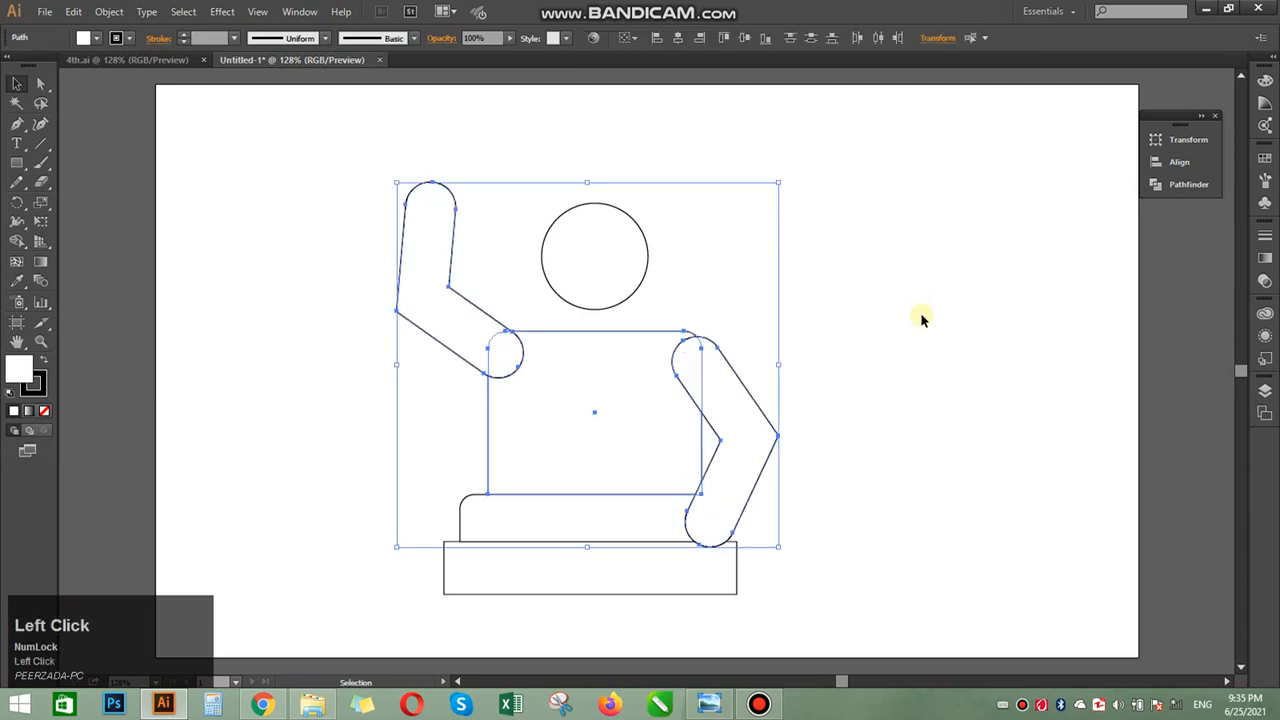
Try to scale the lowered arm down so its hand ends near the upper base block's top edge.
left_click(766, 465)
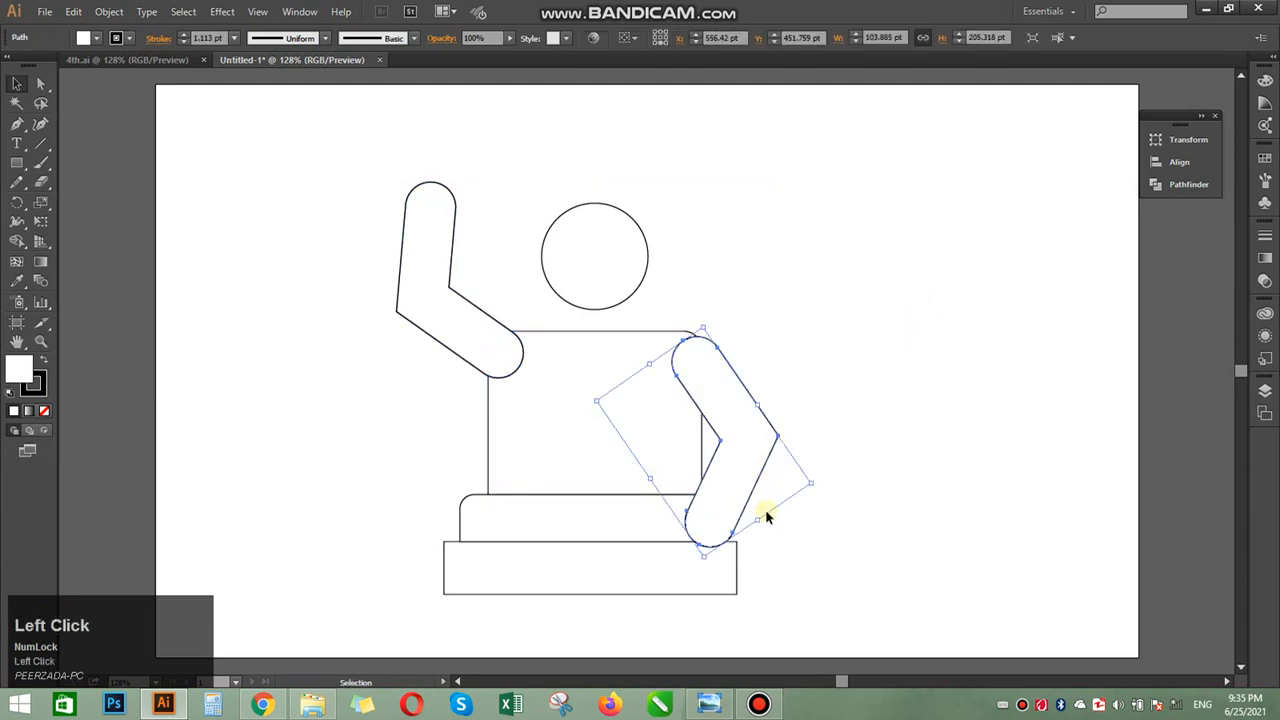
left_click_drag(814, 484, 752, 441)
left_click(825, 491)
left_click(814, 446)
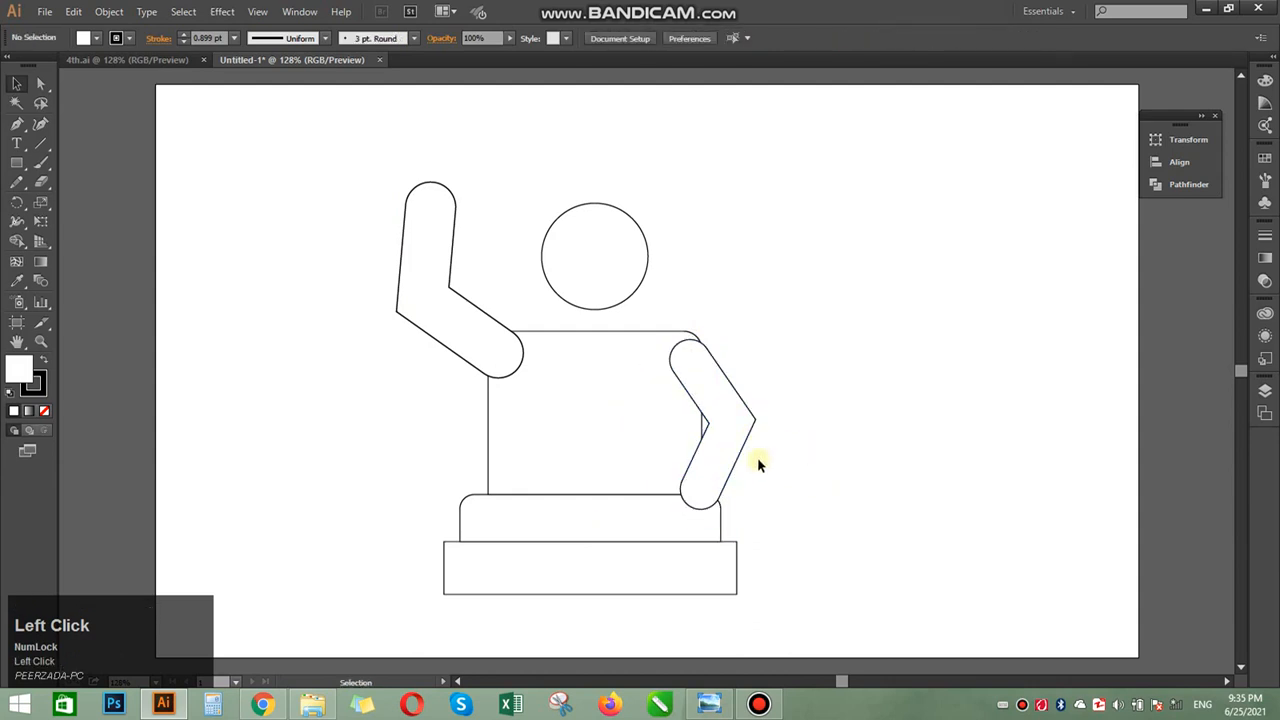
key("ctrl+z")
key("ctrl+z")
key("ctrl+z")
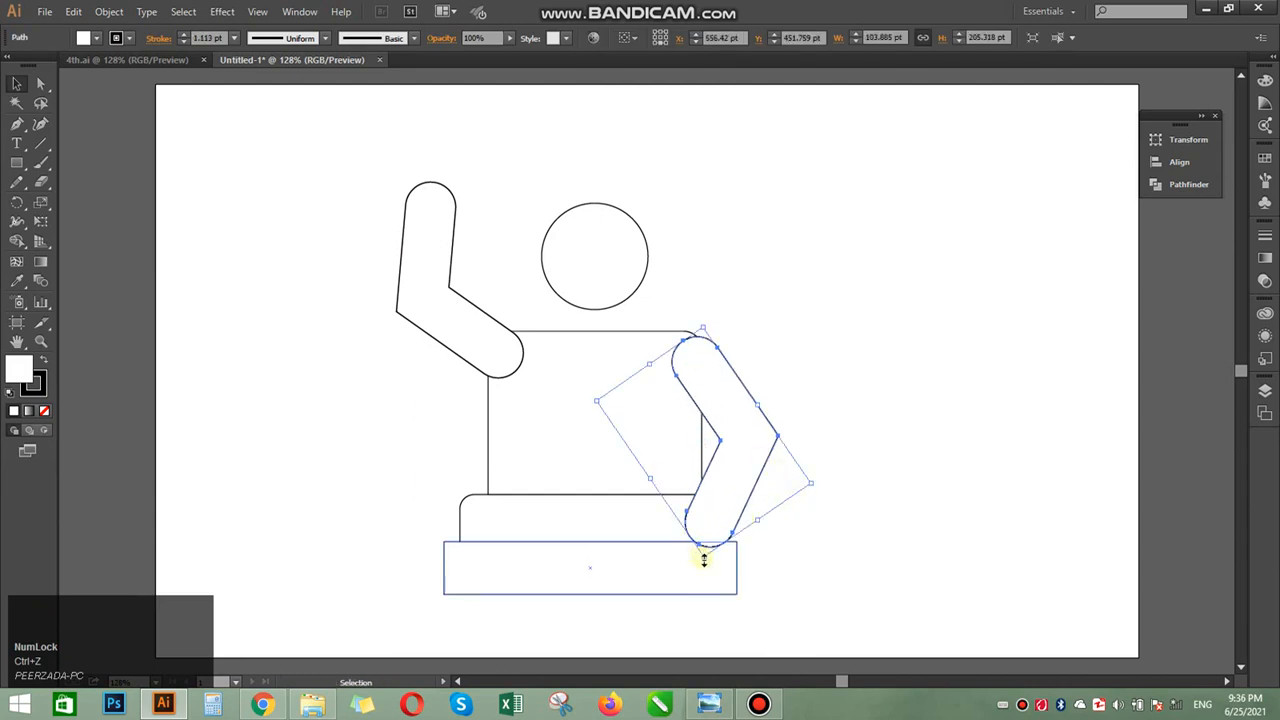
Squeeze the lowered arm slightly so its hand end shifts right, toward the lower base block's upper-right corner.
left_click_drag(704, 560, 714, 554)
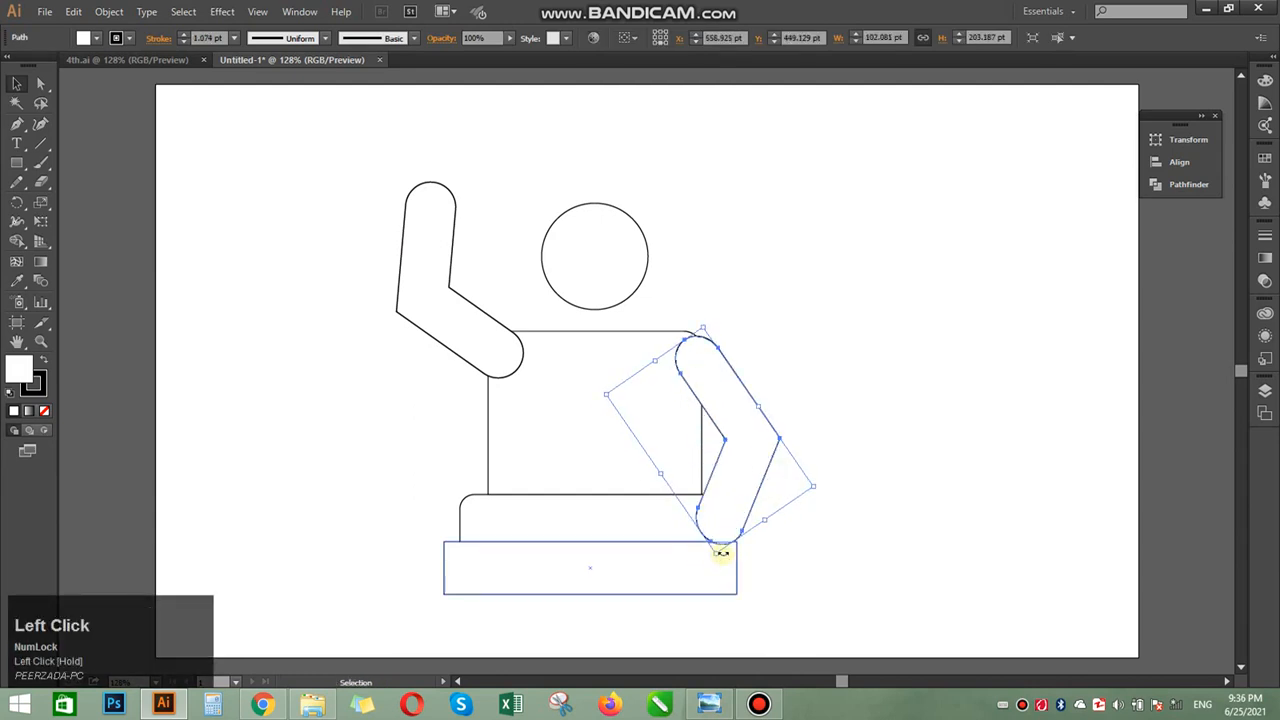
left_click(808, 552)
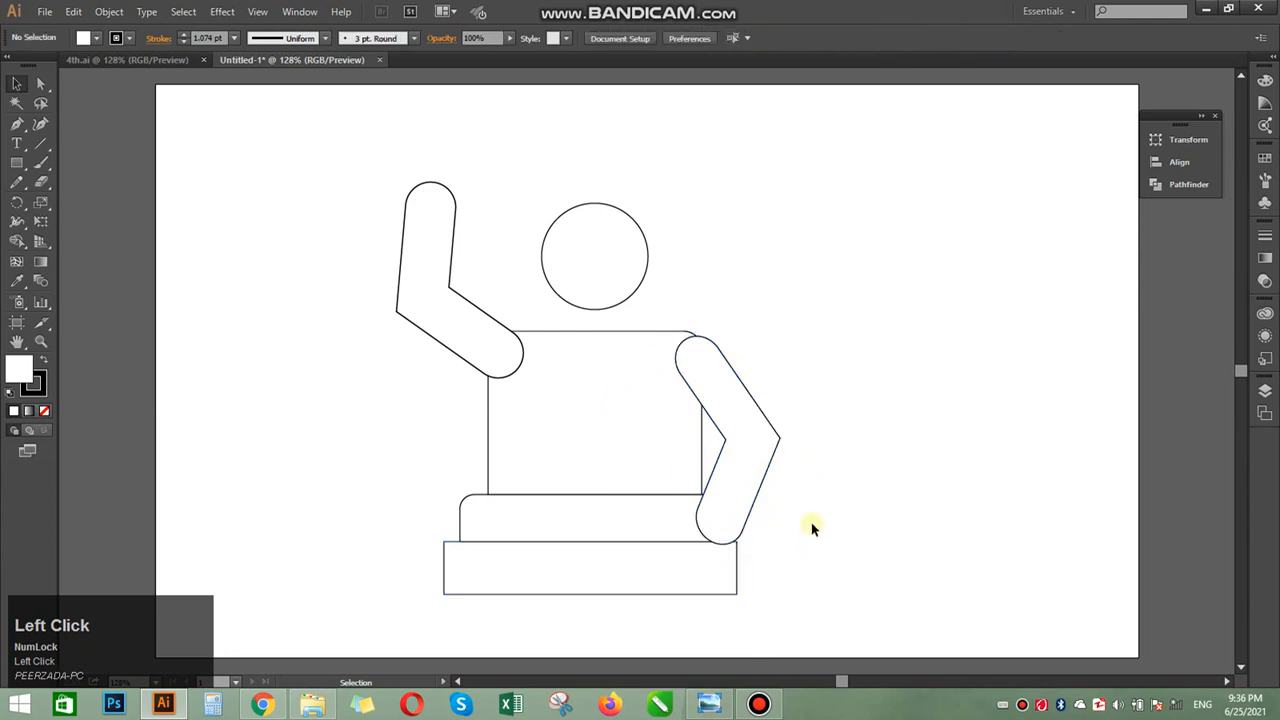
Nudge the lowered arm slightly up and left, and unite it with the body and the raised arm.
left_click_drag(806, 383, 544, 460)
left_click_drag(408, 336, 708, 438)
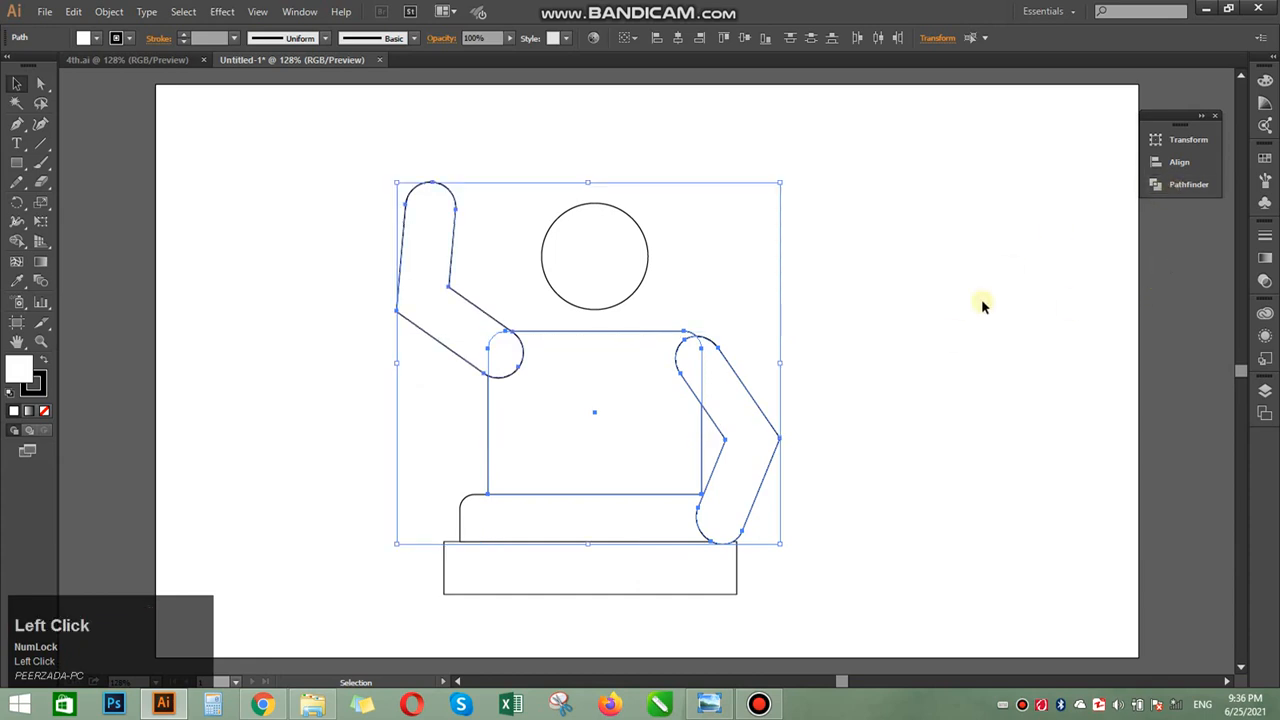
left_click(860, 340)
left_click_drag(727, 364, 457, 434)
left_click(783, 368)
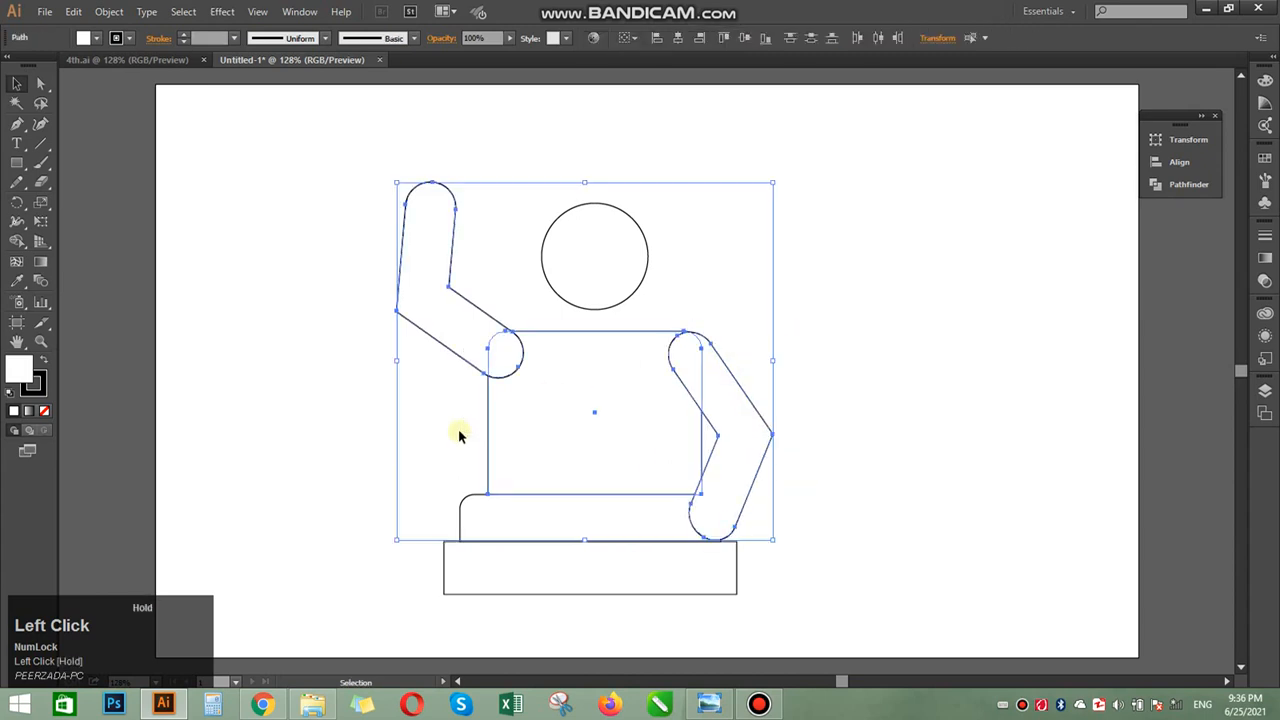
left_click(1160, 186)
left_click(968, 163)
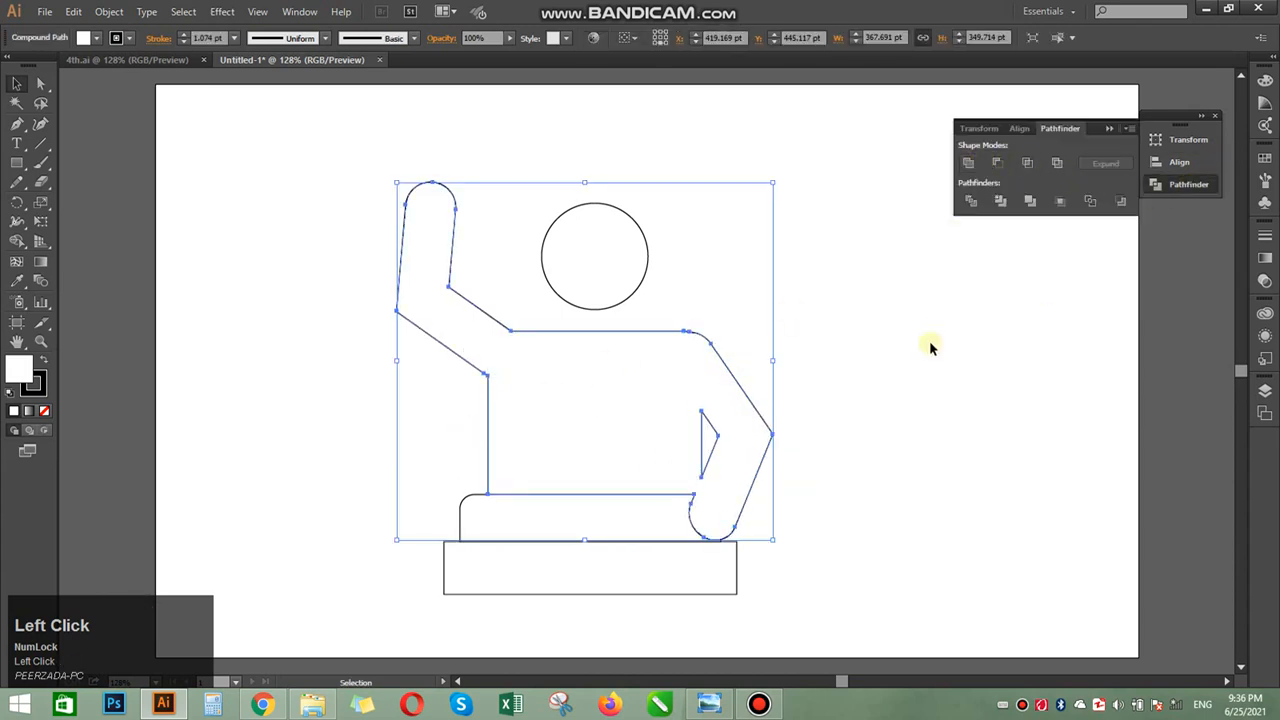
left_click(929, 344)
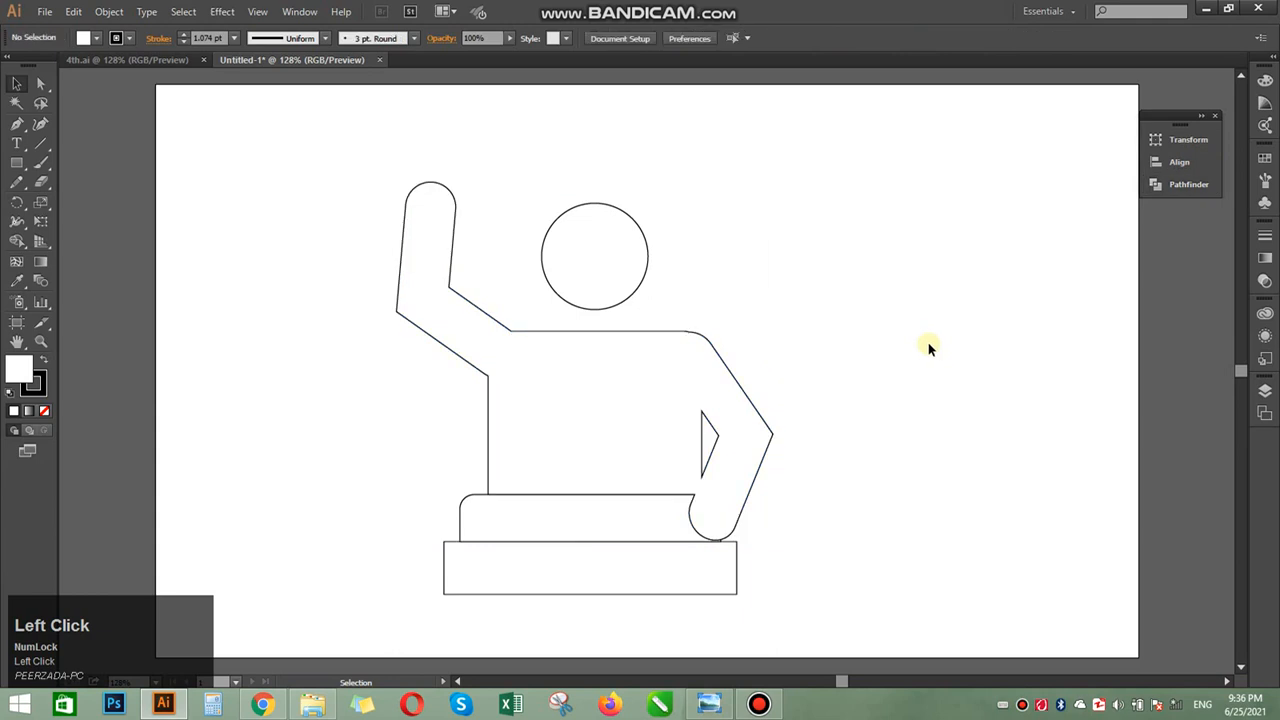
Try uniting the figure's body shape with both base blocks.
left_click_drag(433, 537, 798, 580)
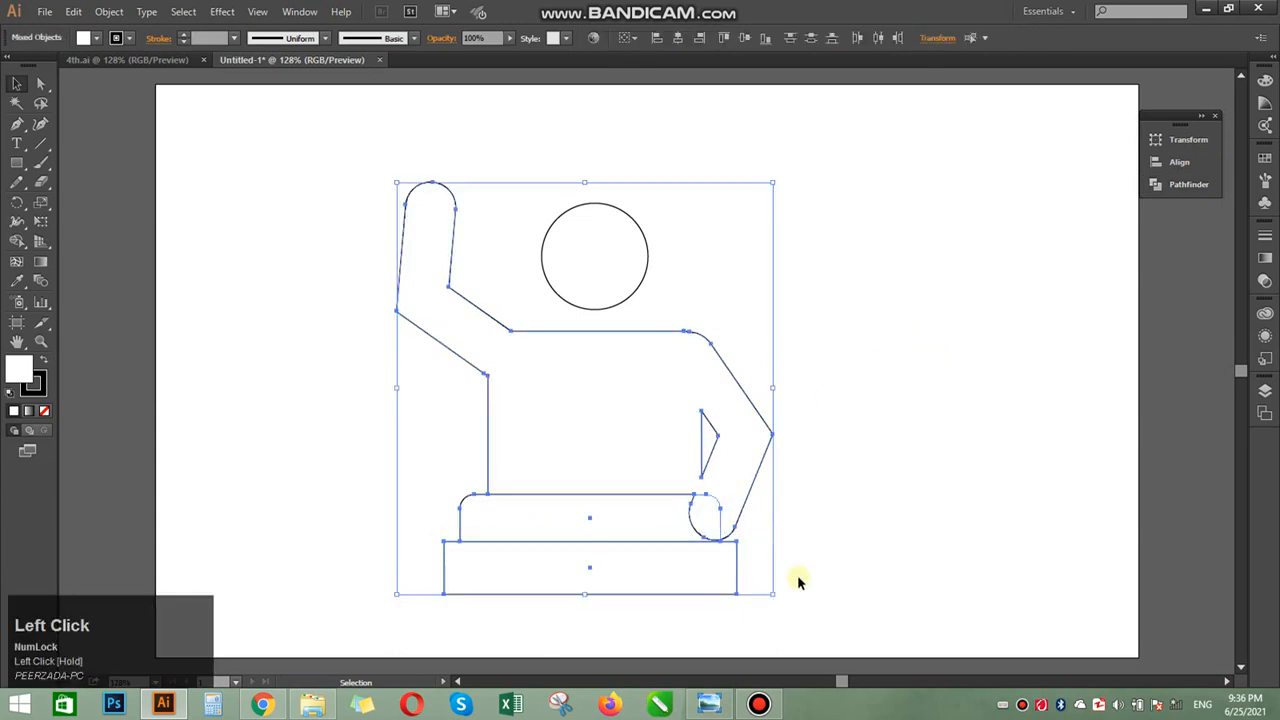
left_click(1163, 184)
left_click(967, 163)
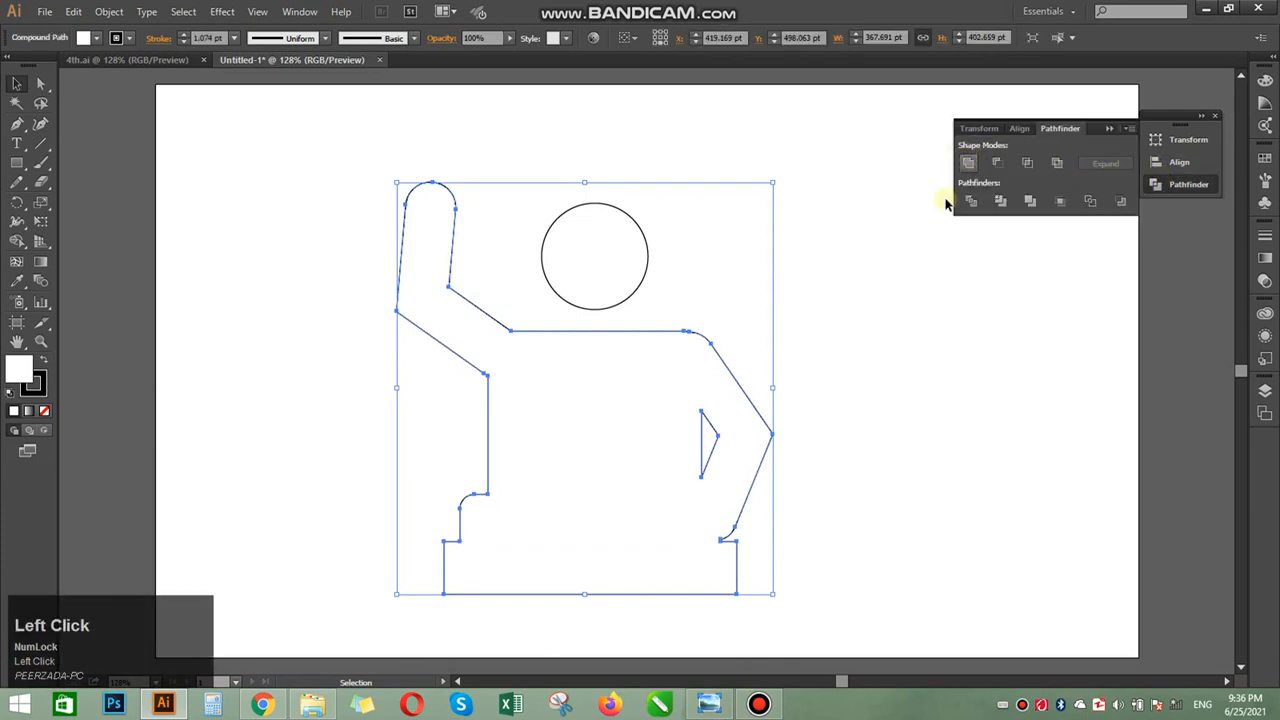
left_click(896, 418)
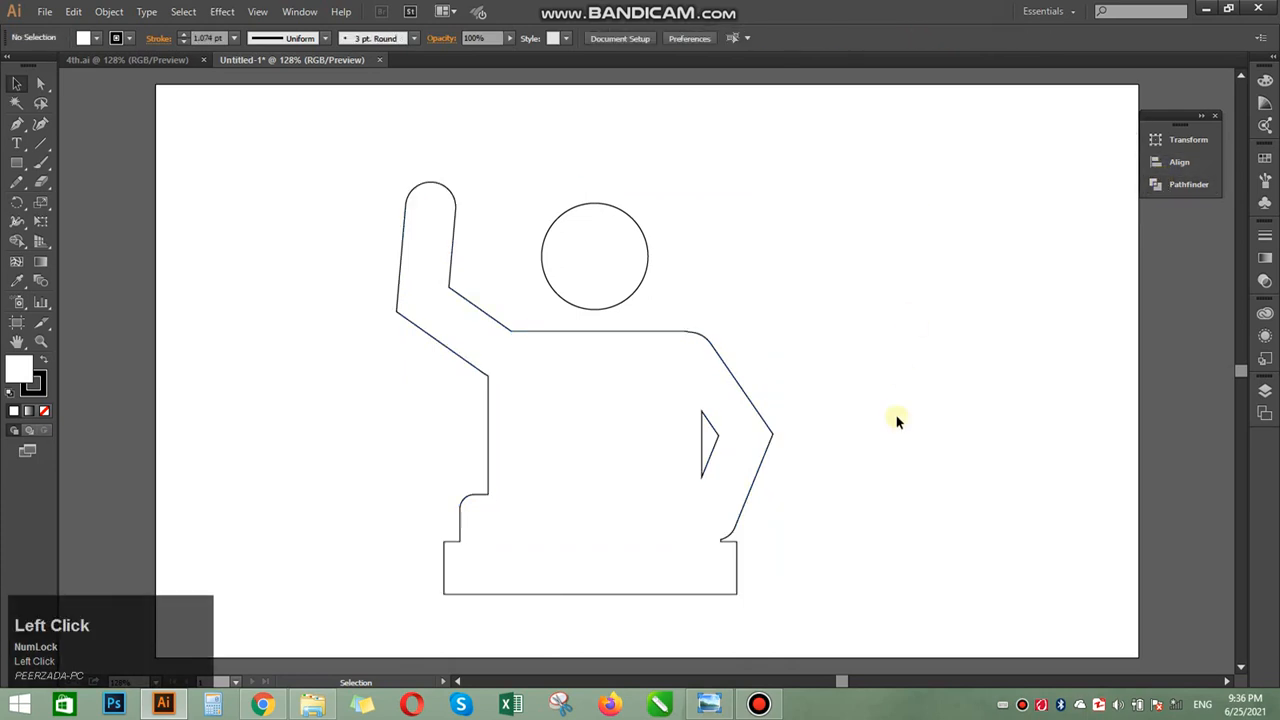
key("ctrl+z")
left_click(896, 415)
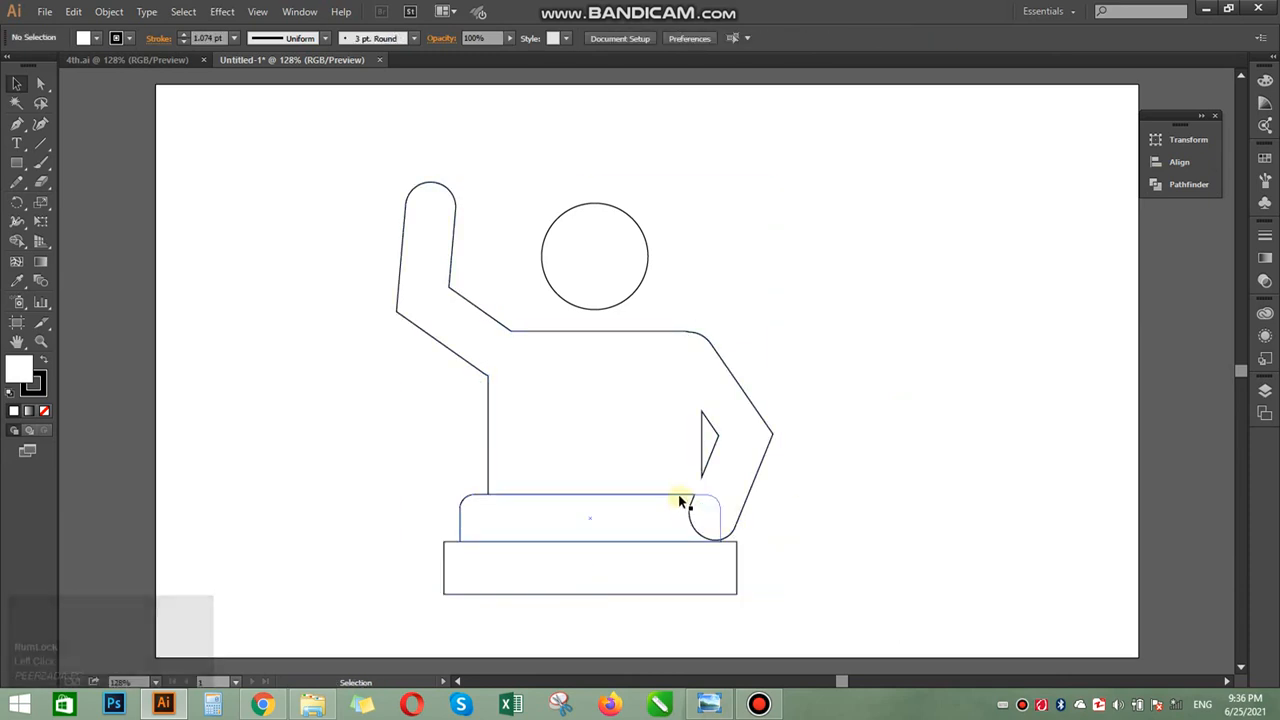
Try uniting the figure's body shape with only the upper base block.
left_click(686, 500)
left_click(731, 509, "shift")
left_click(808, 520)
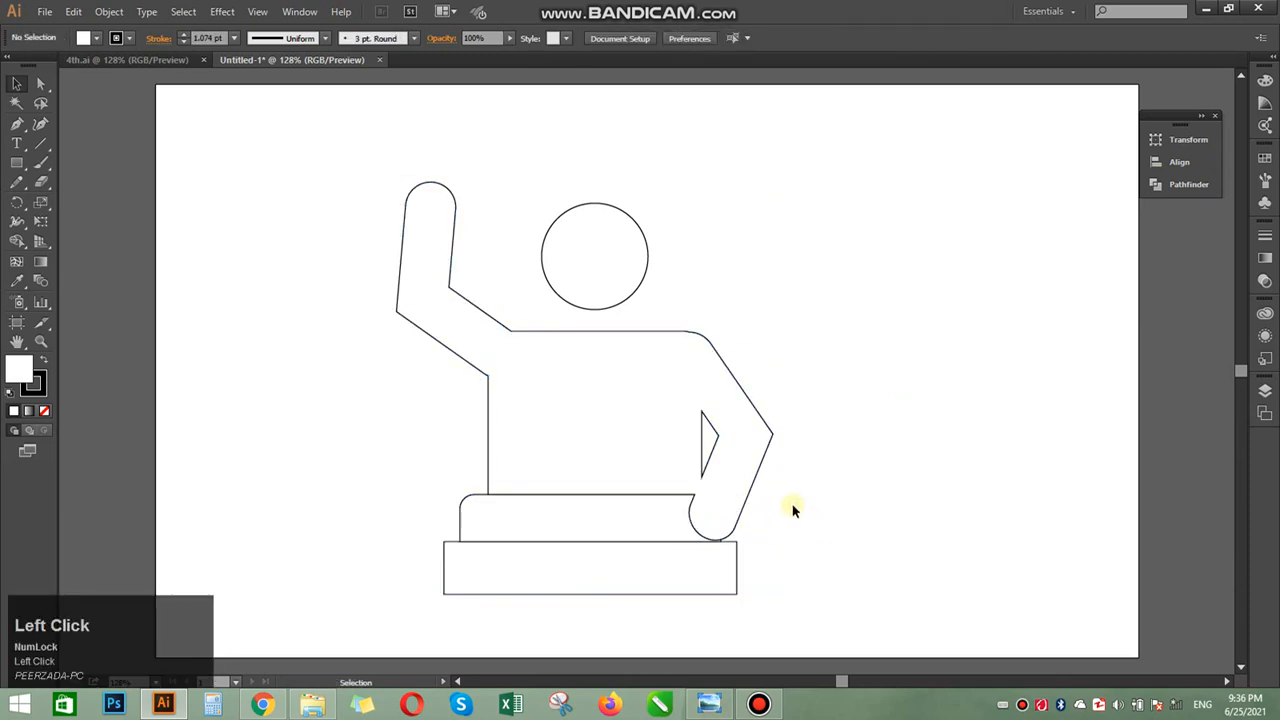
left_click_drag(785, 506, 680, 508)
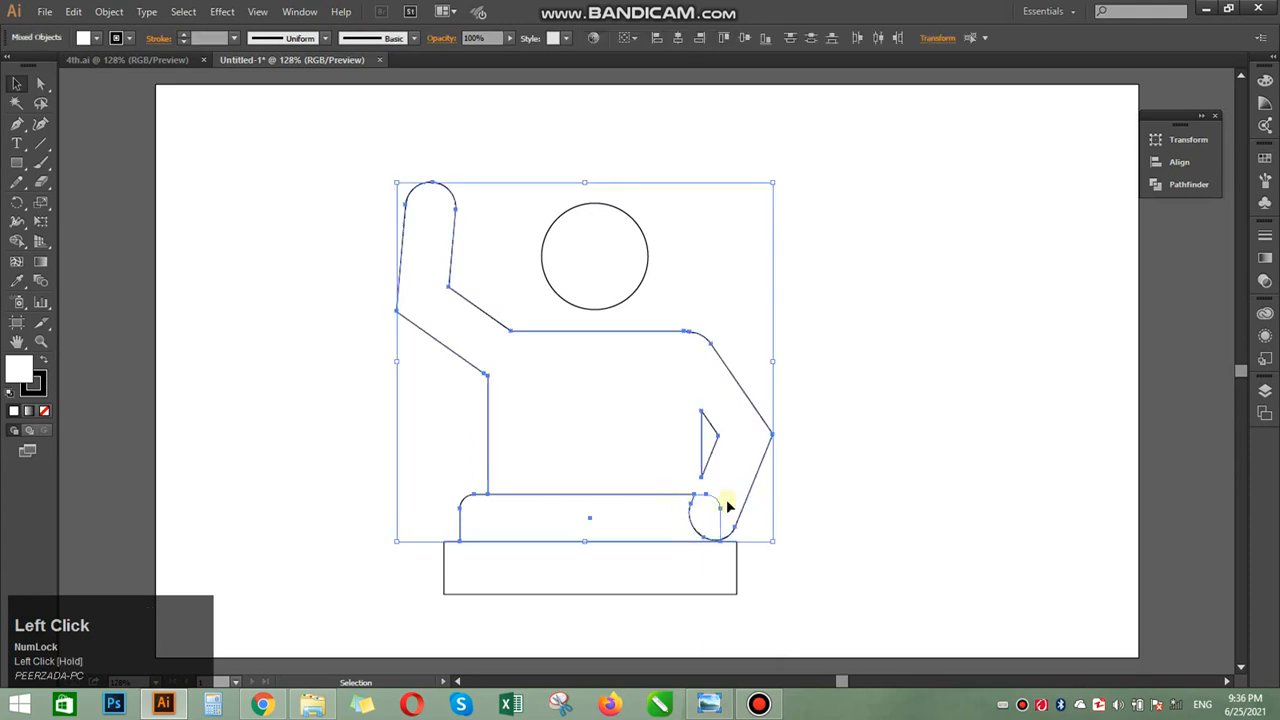
left_click(1178, 184)
left_click(968, 163)
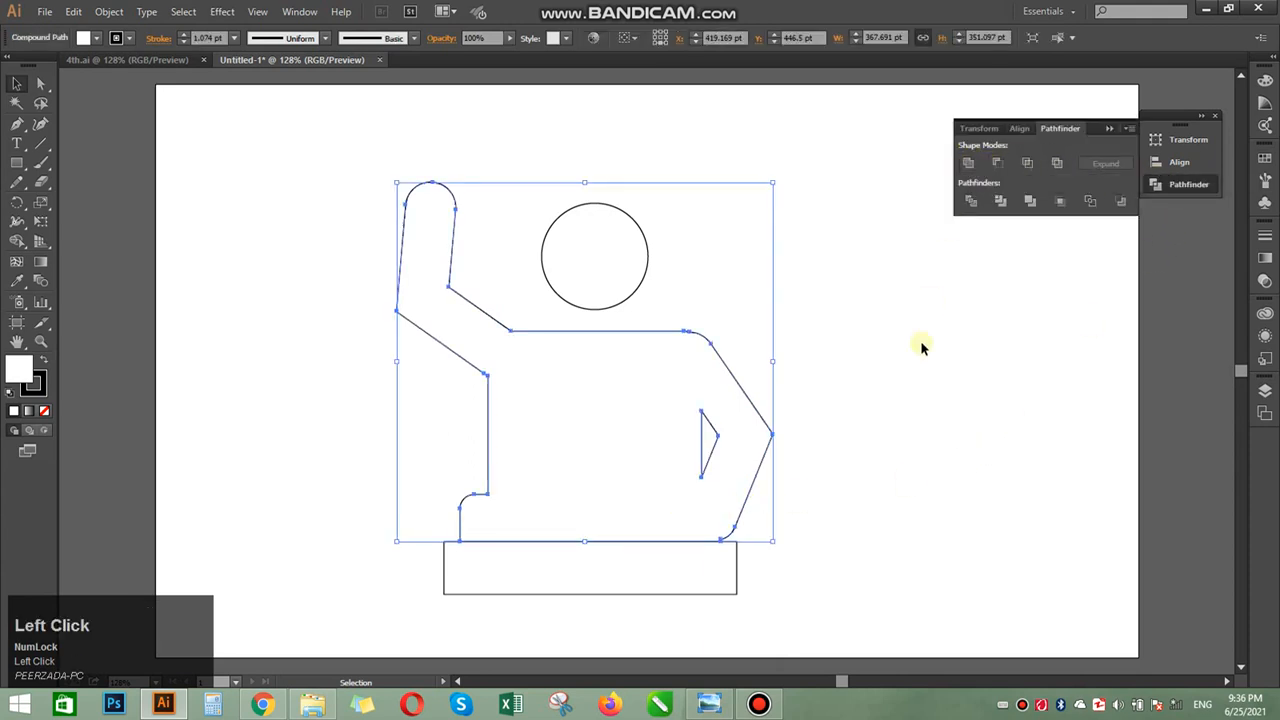
left_click(920, 340)
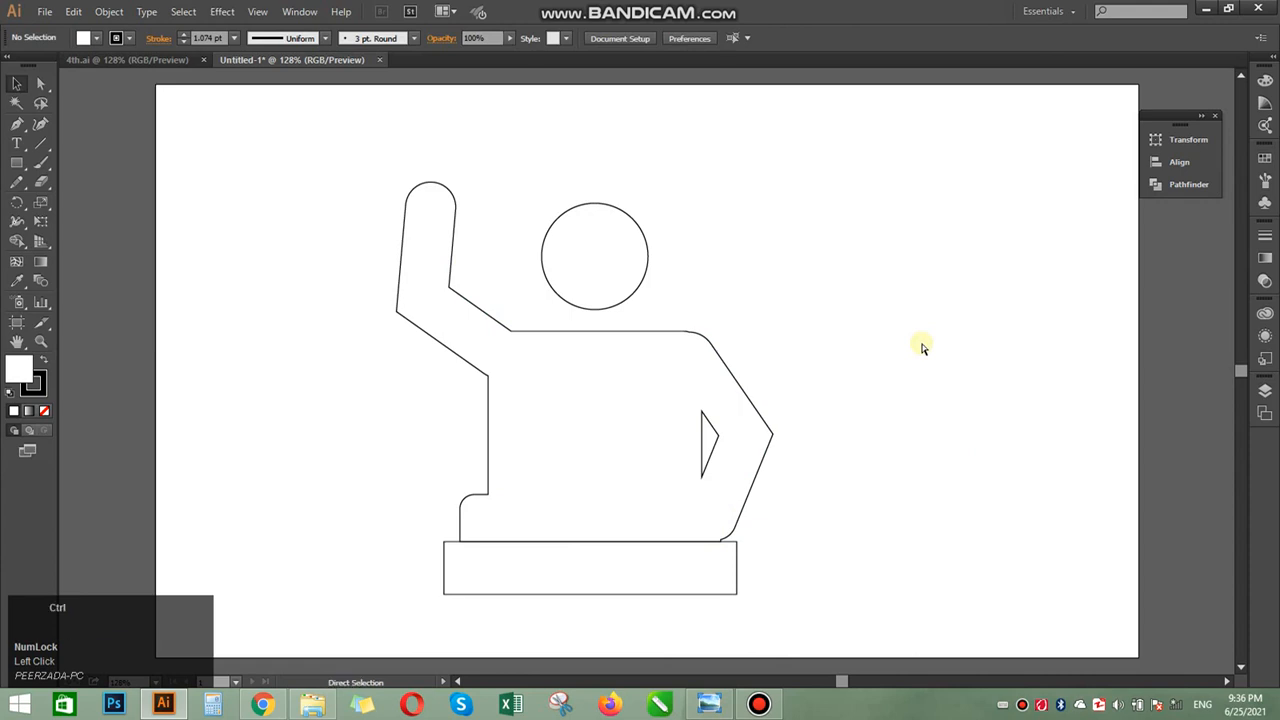
key("ctrl+z")
left_click(920, 346)
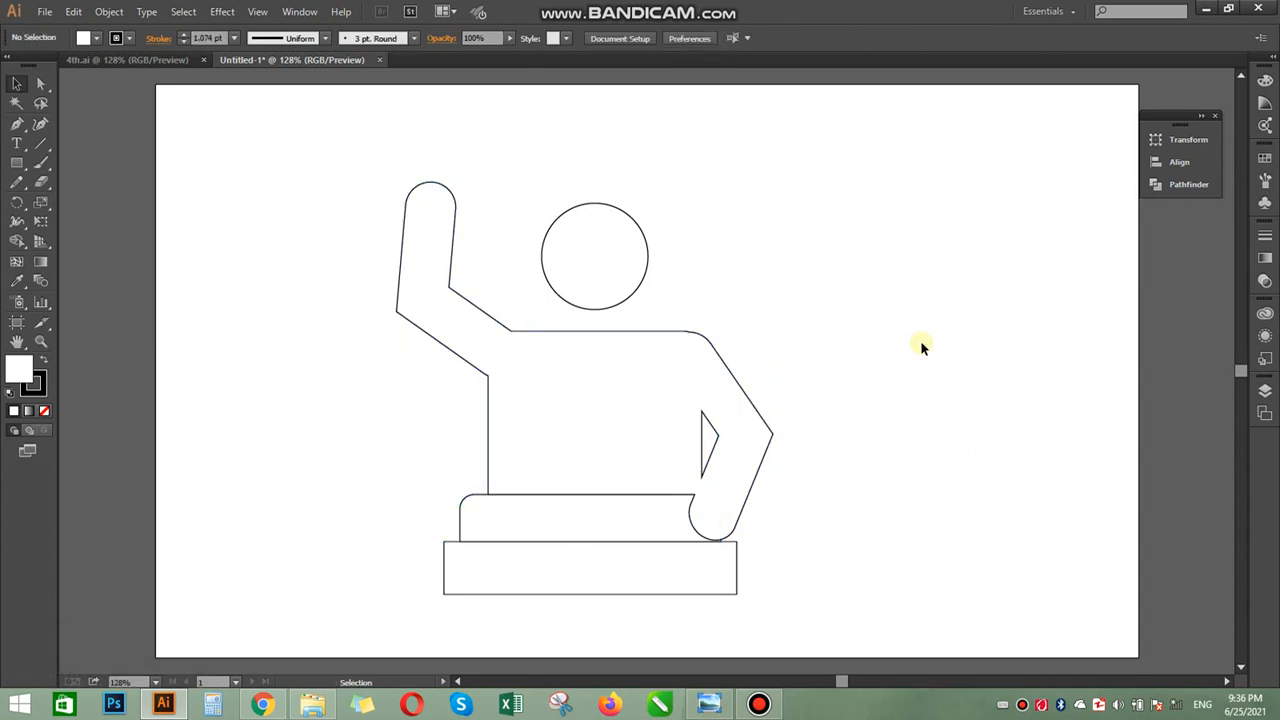
Move the whole figure toward the artboard's right side and draw a circle about 113 pt wide in the freed space.
left_click_drag(343, 167, 863, 521)
left_click(986, 566)
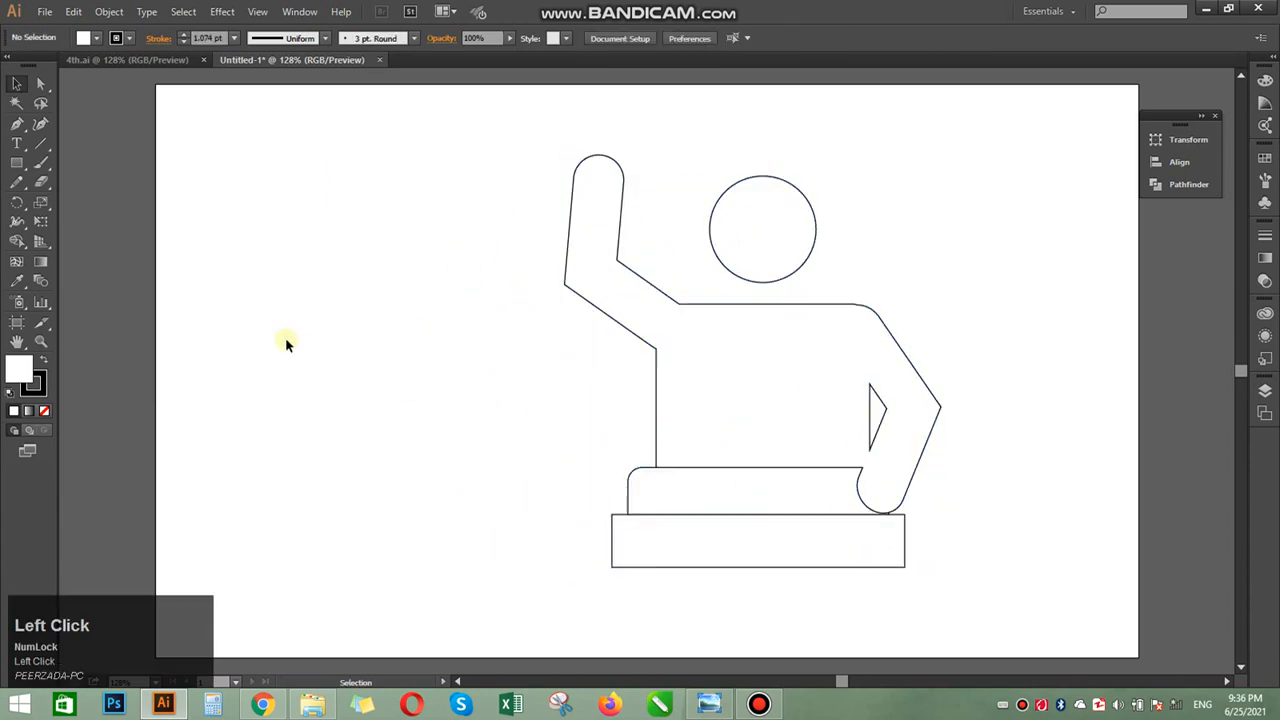
right_click(17, 165)
left_click(75, 192)
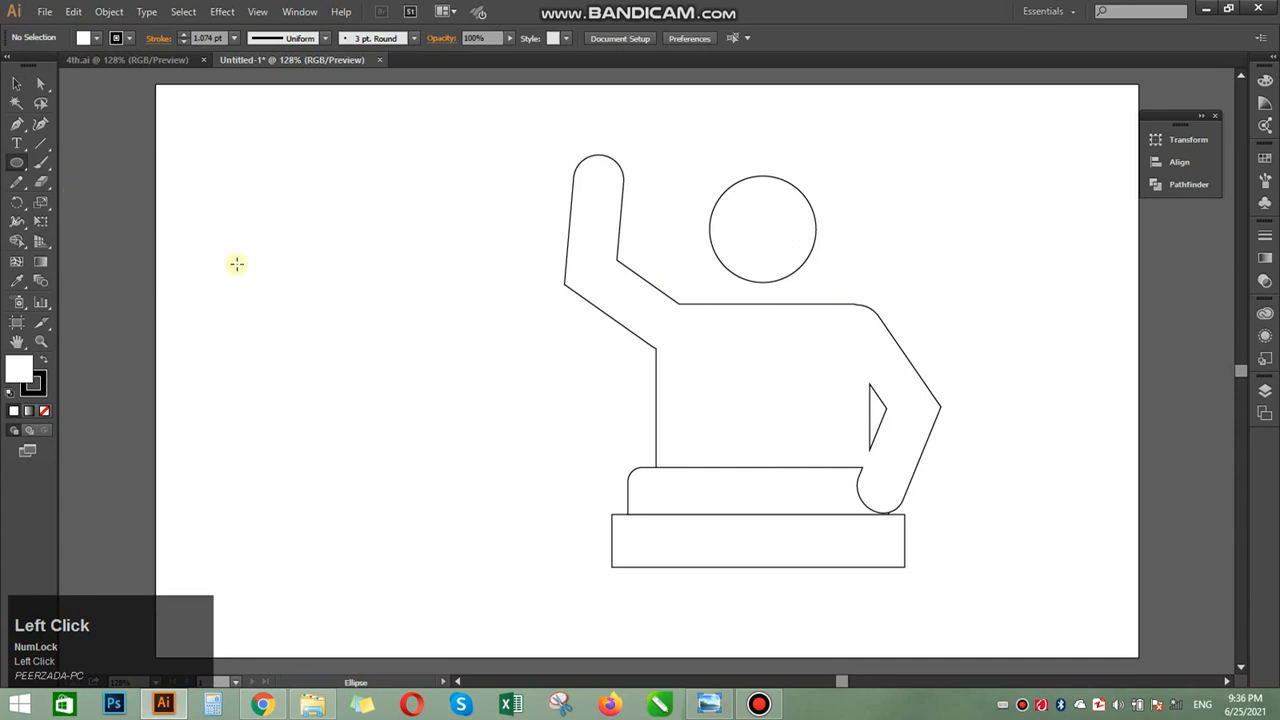
left_click_drag(236, 263, 351, 297)
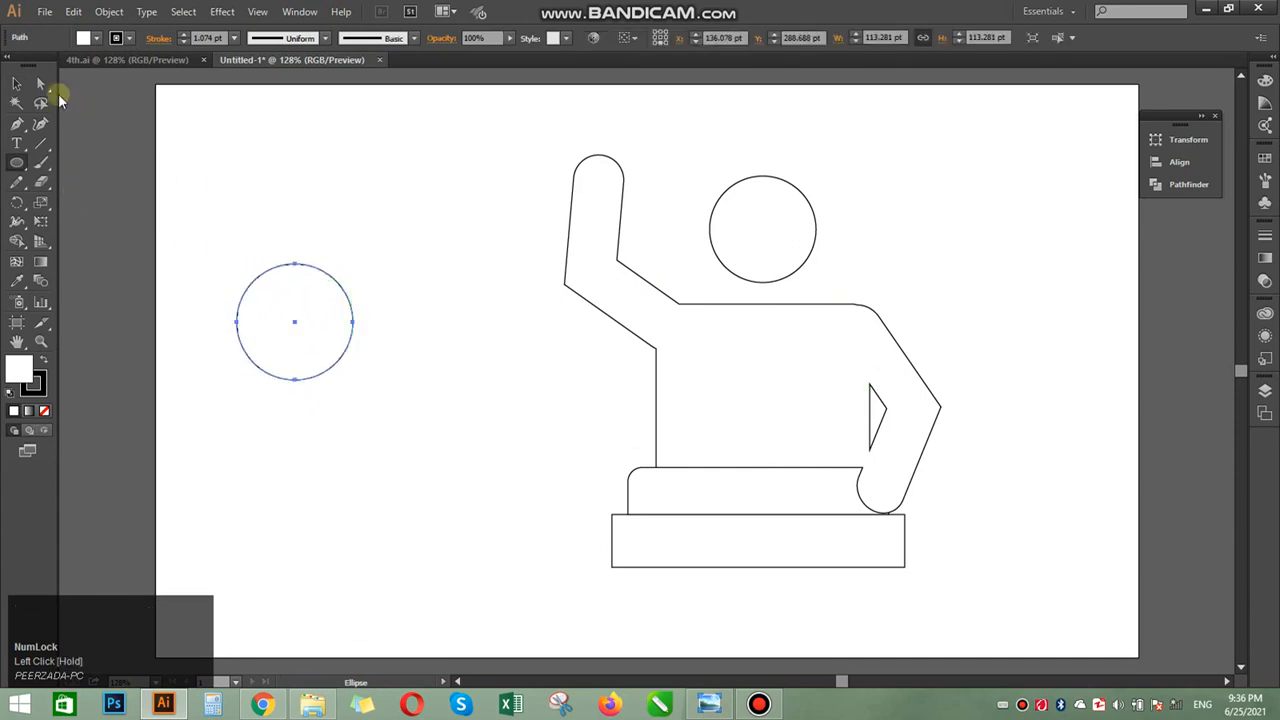
Delete the lower half of the new circle, keeping only its upper arc.
left_click(41, 83)
left_click(308, 362)
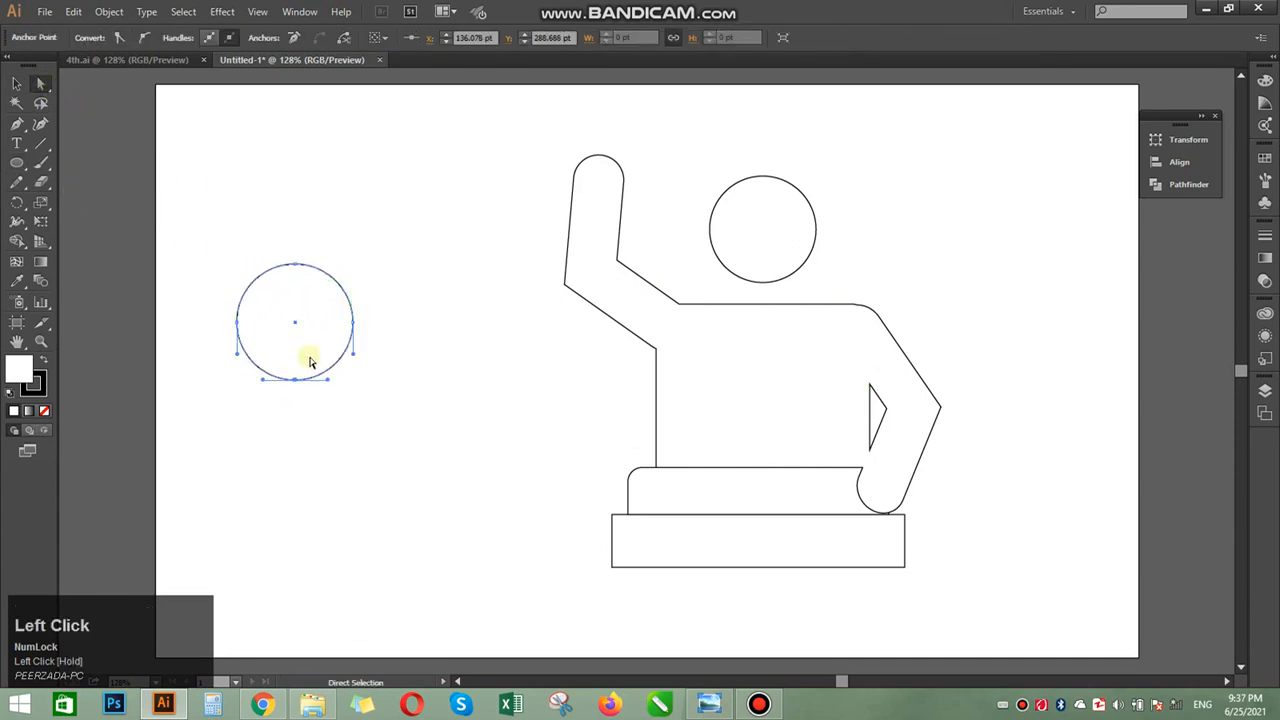
key("Delete")
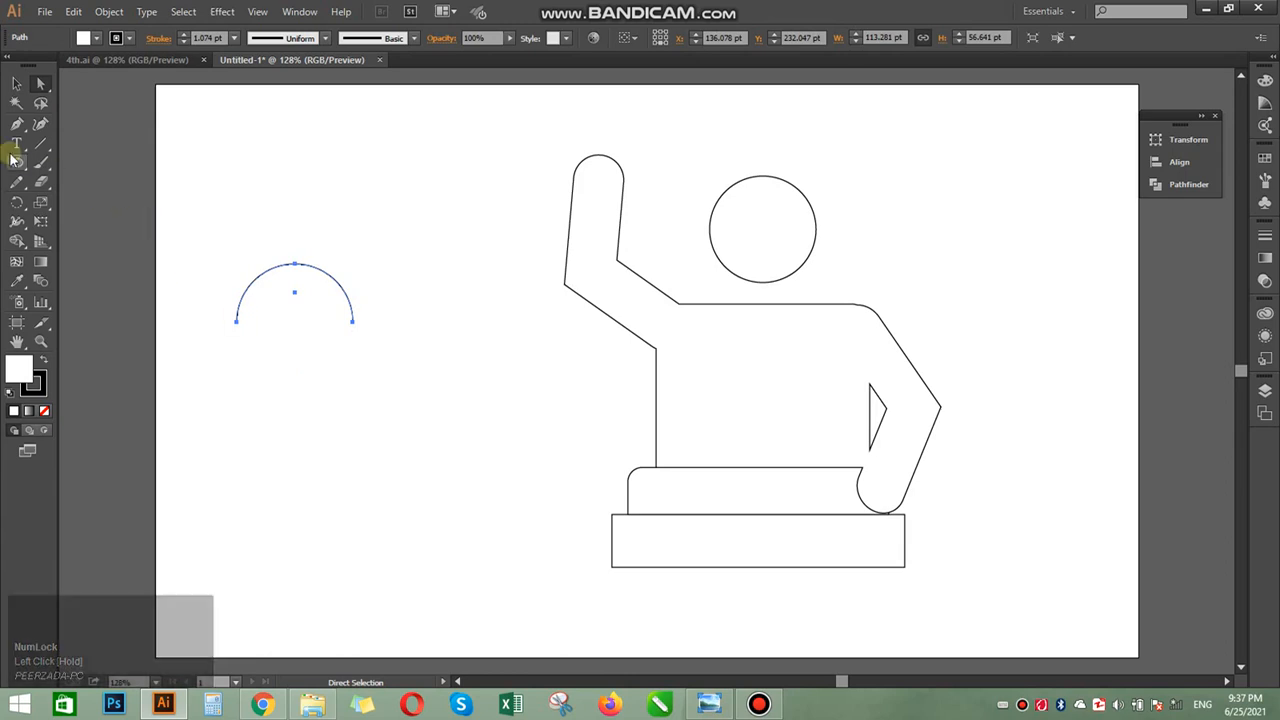
Rotate the half-circle arc a quarter turn counterclockwise so its open side faces right, and shift it slightly.
left_click(22, 81)
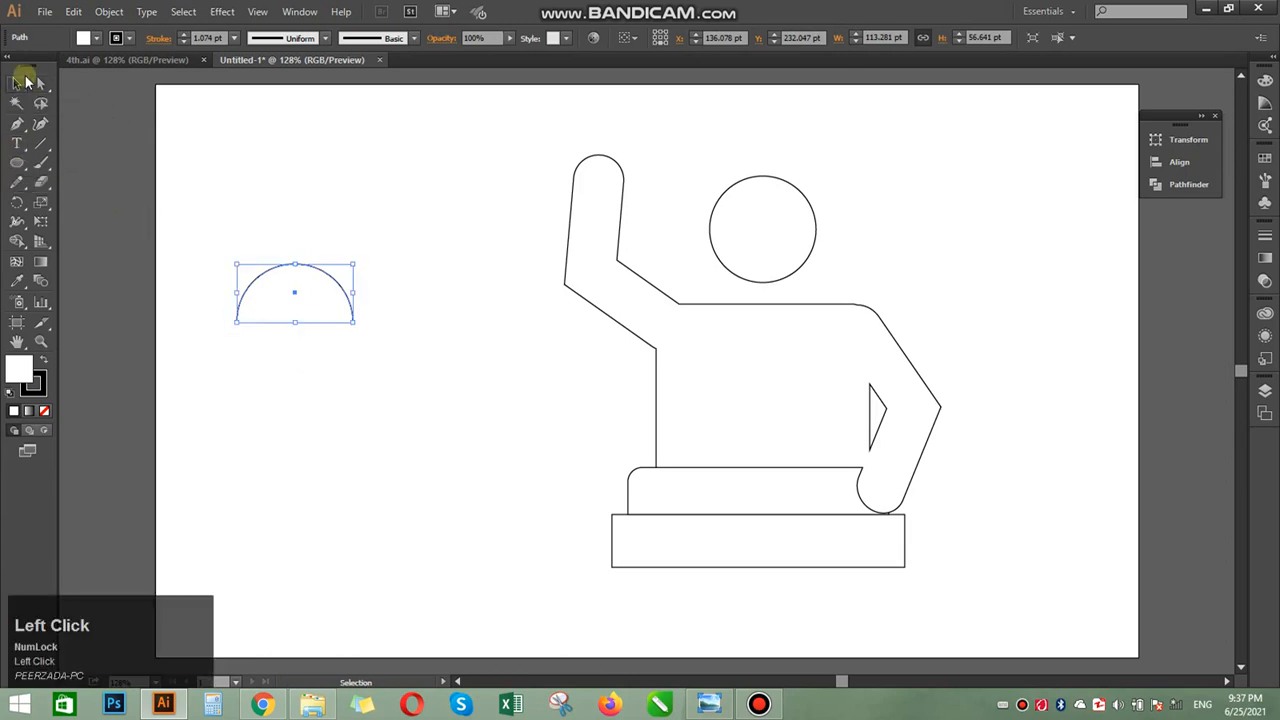
left_click_drag(362, 328, 335, 230)
left_click(389, 343)
left_click_drag(321, 353, 291, 327)
left_click(345, 357)
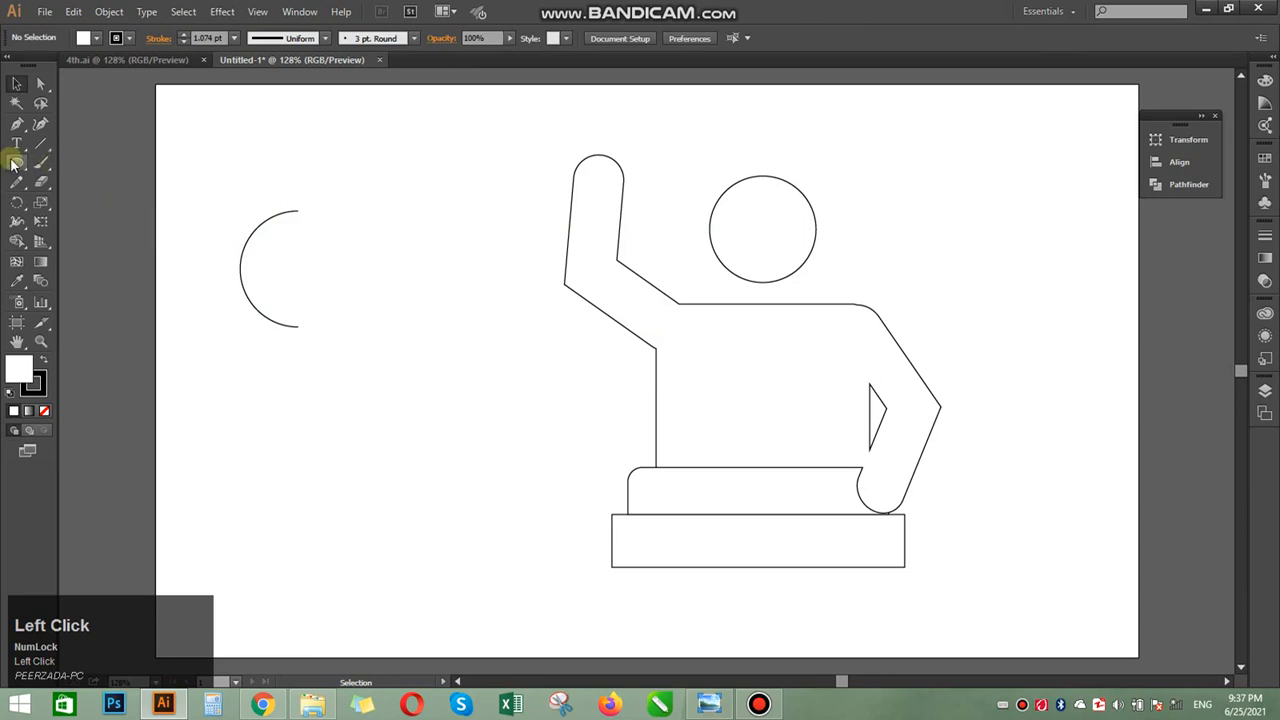
Draw an upright rounded rectangle about 43 by 120 pt along the open side of the half-circle.
right_click(14, 165)
left_click(103, 190)
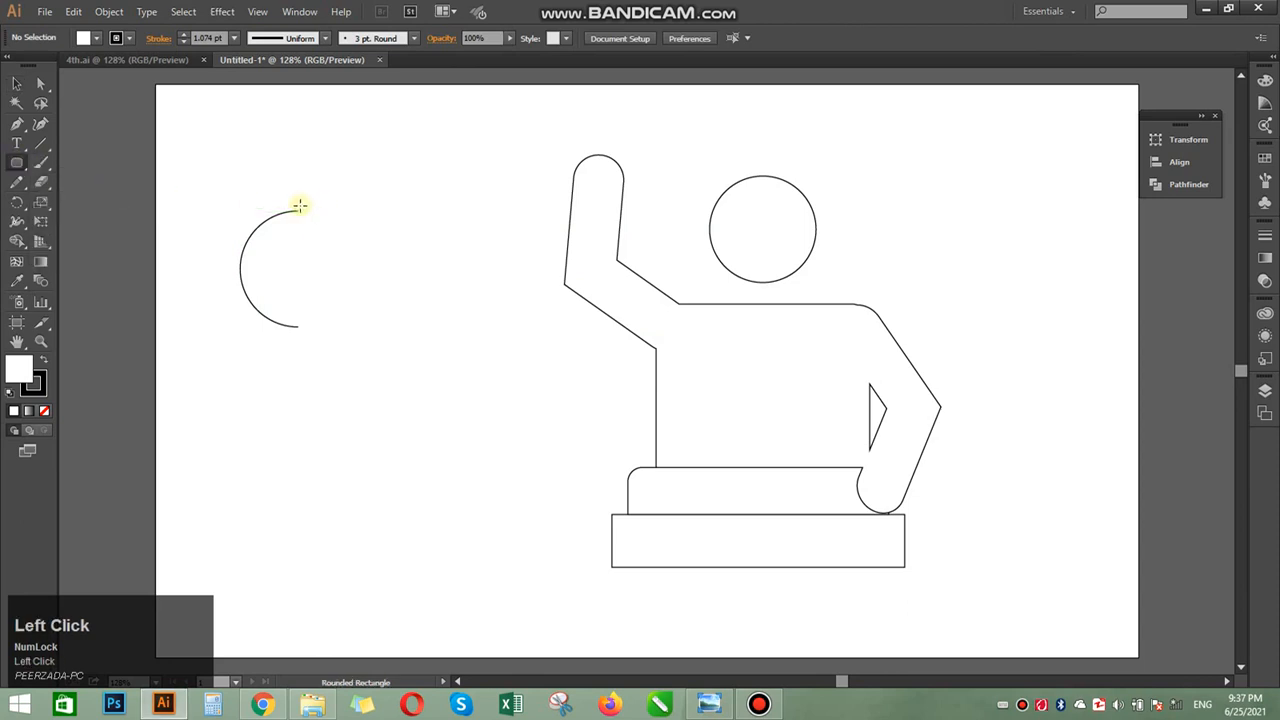
left_click_drag(297, 210, 343, 332)
left_click(16, 83)
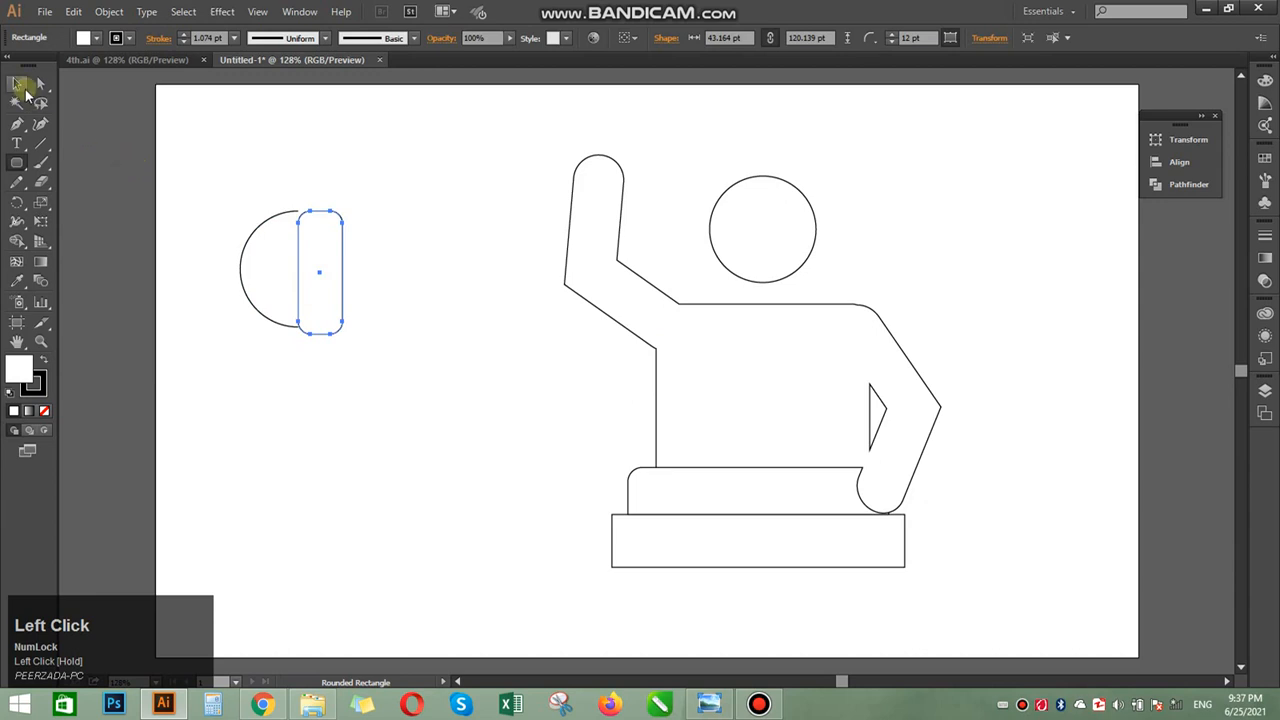
Shift the rounded rectangle left to overlap the half-circle and shorten it to the half-circle's height.
left_click(251, 143)
left_click_drag(343, 252, 336, 237)
left_click(401, 292)
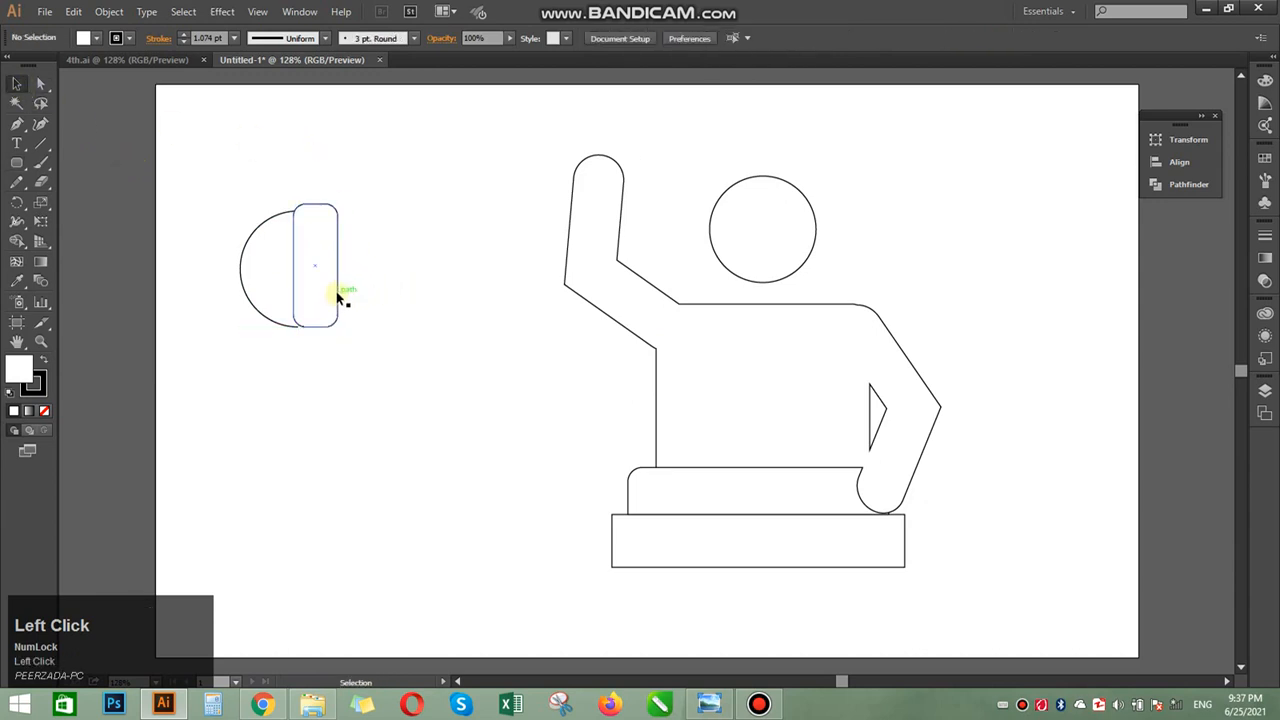
left_click_drag(315, 204, 331, 247)
left_click(377, 255)
left_click(389, 275)
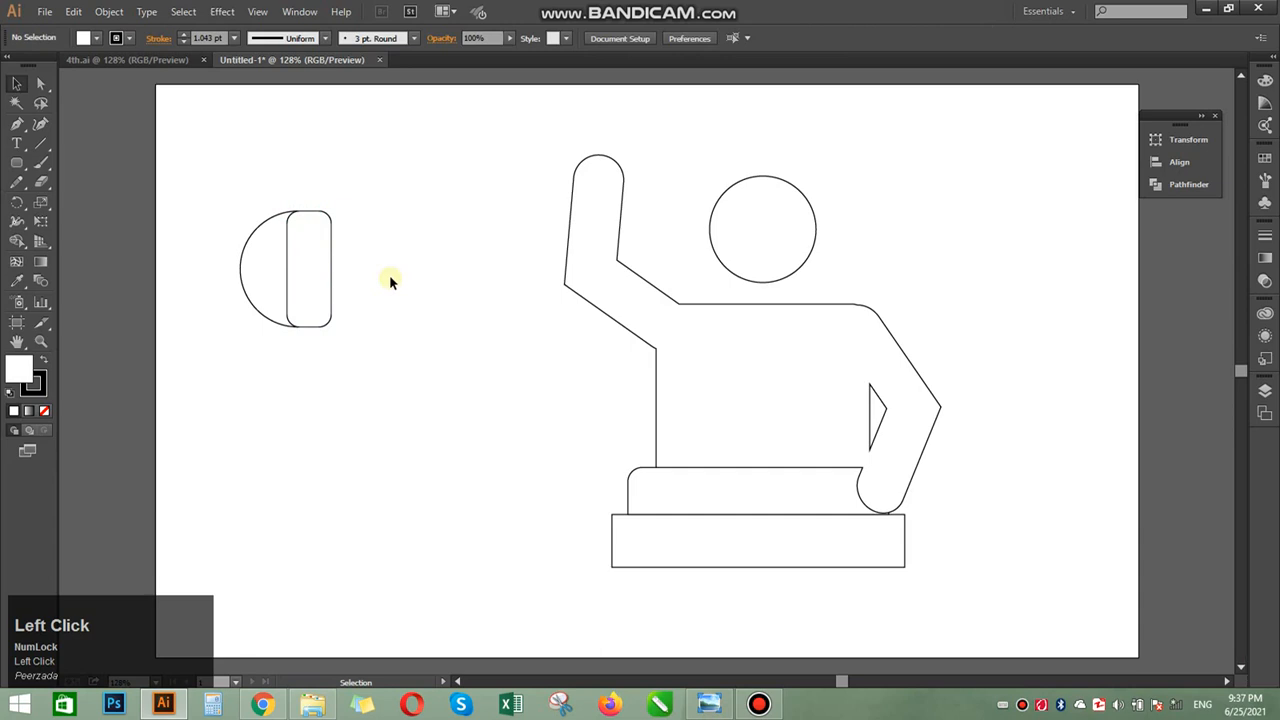
Scale the half-circle and rounded rectangle down together, proportionally, to a height of about 67 pt.
left_click_drag(369, 177, 285, 348)
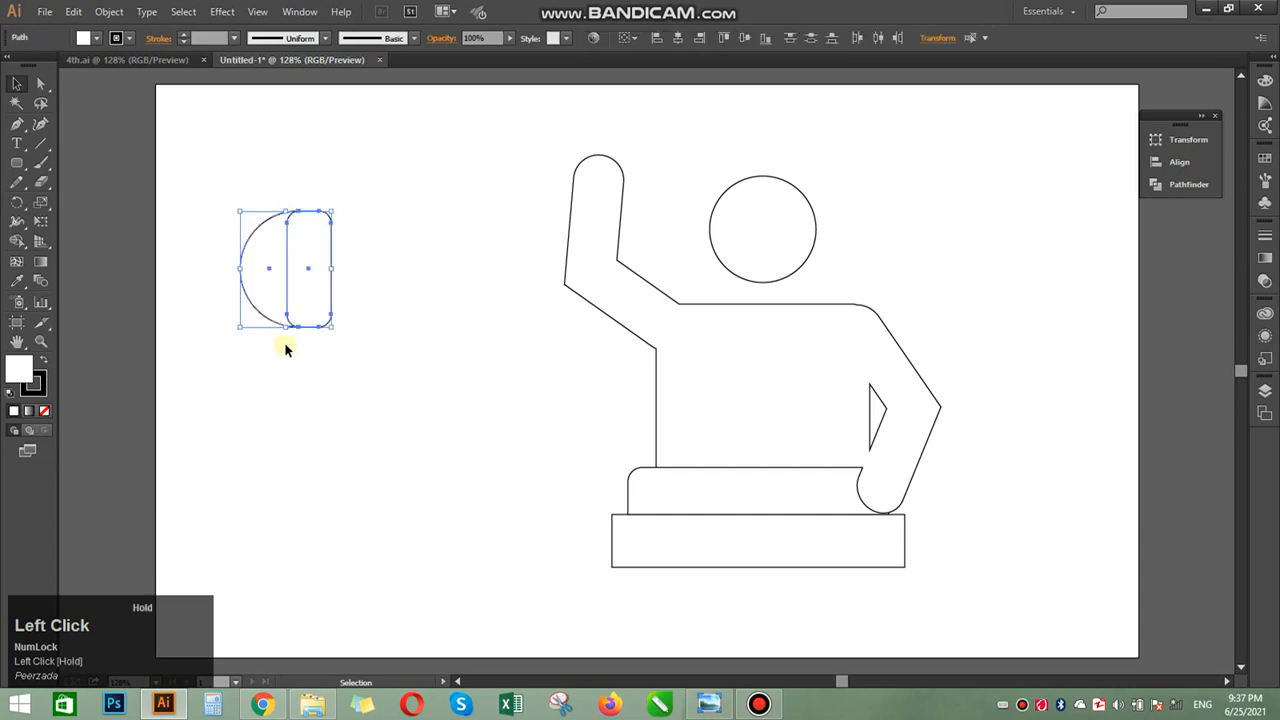
left_click(380, 303)
left_click_drag(367, 168, 313, 303)
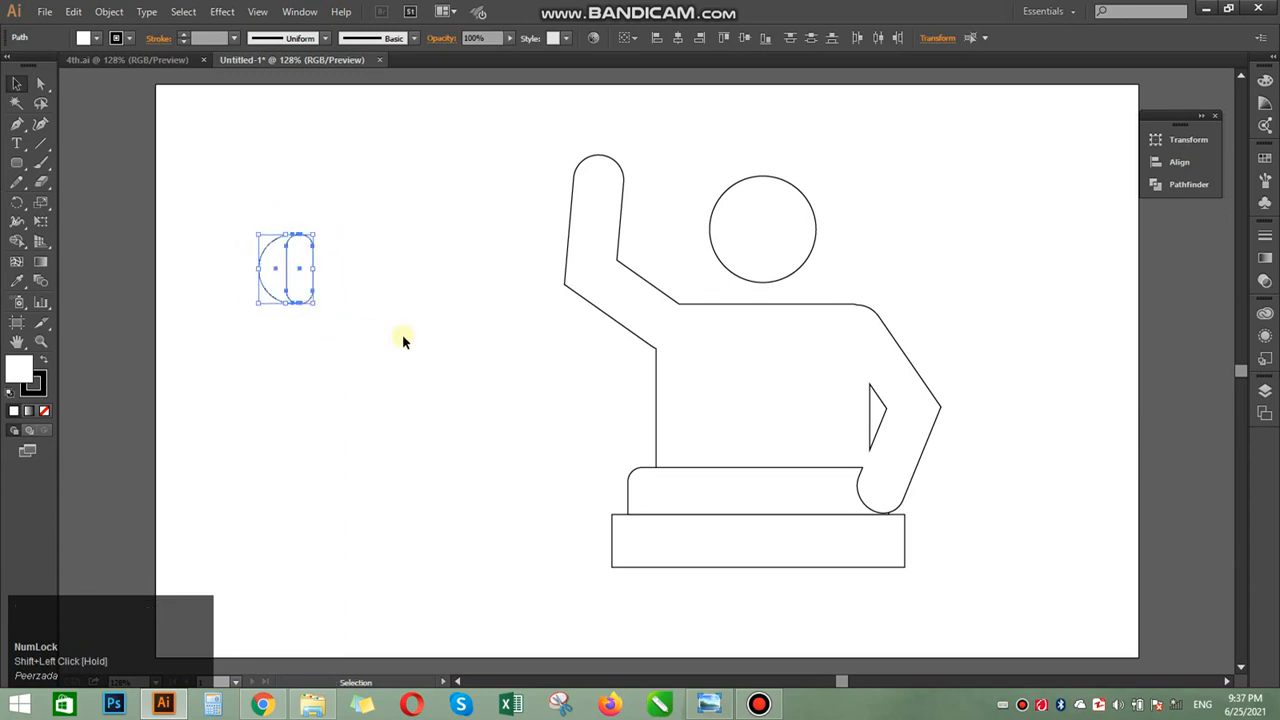
left_click(375, 183)
left_click_drag(375, 183, 229, 364)
left_click(229, 364)
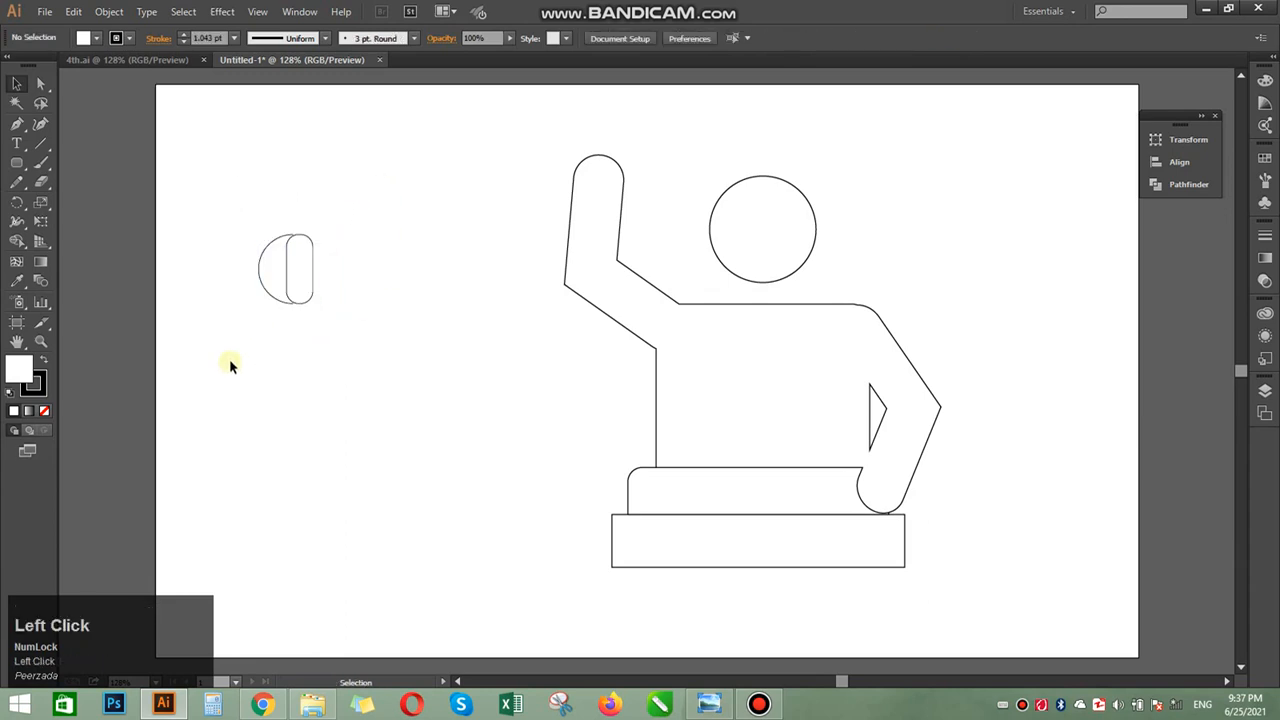
Move the rounded rectangle slightly further left over the half-circle and narrow it a little from its left edge.
left_click(270, 295)
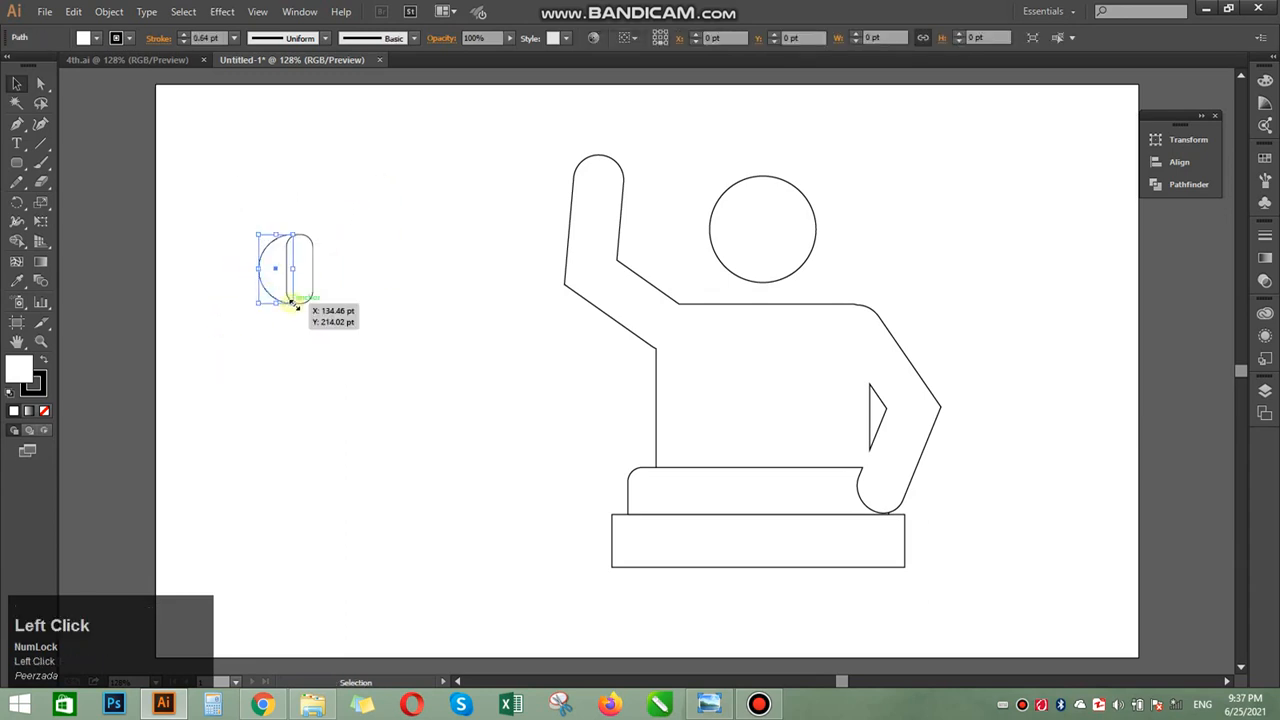
left_click(317, 318)
left_click_drag(311, 284, 305, 284)
left_click(363, 318)
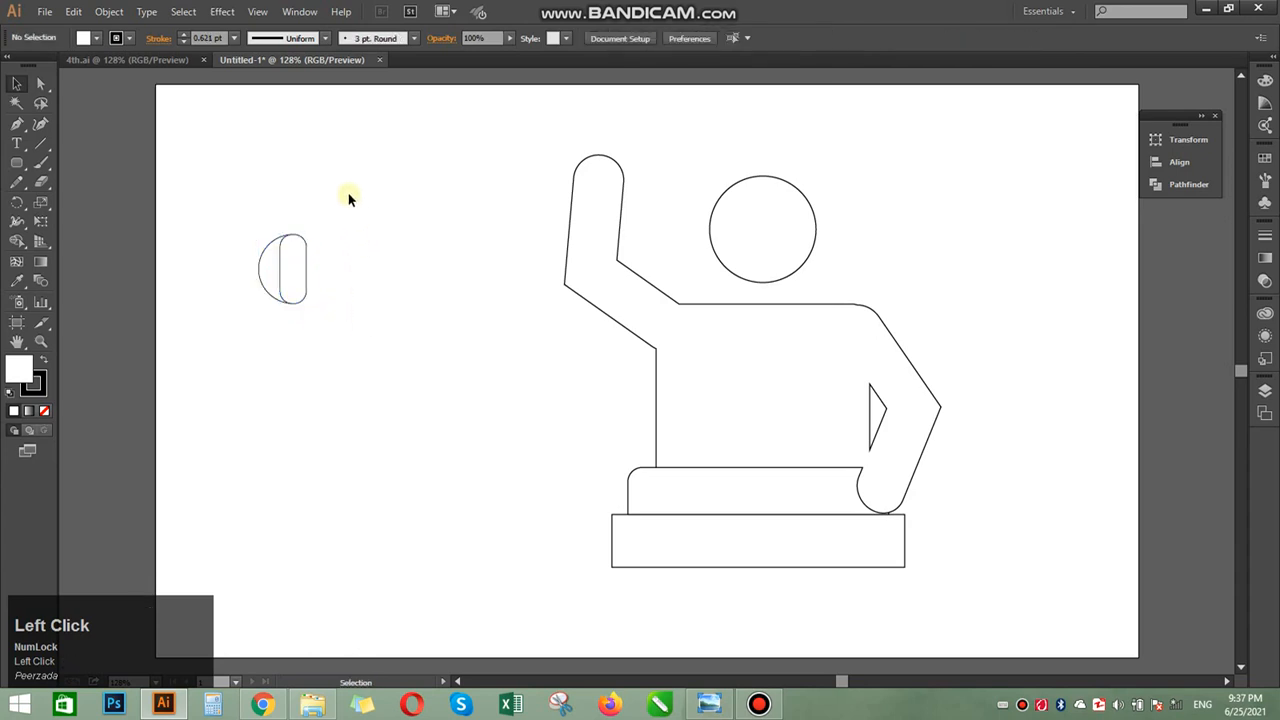
left_click(306, 284)
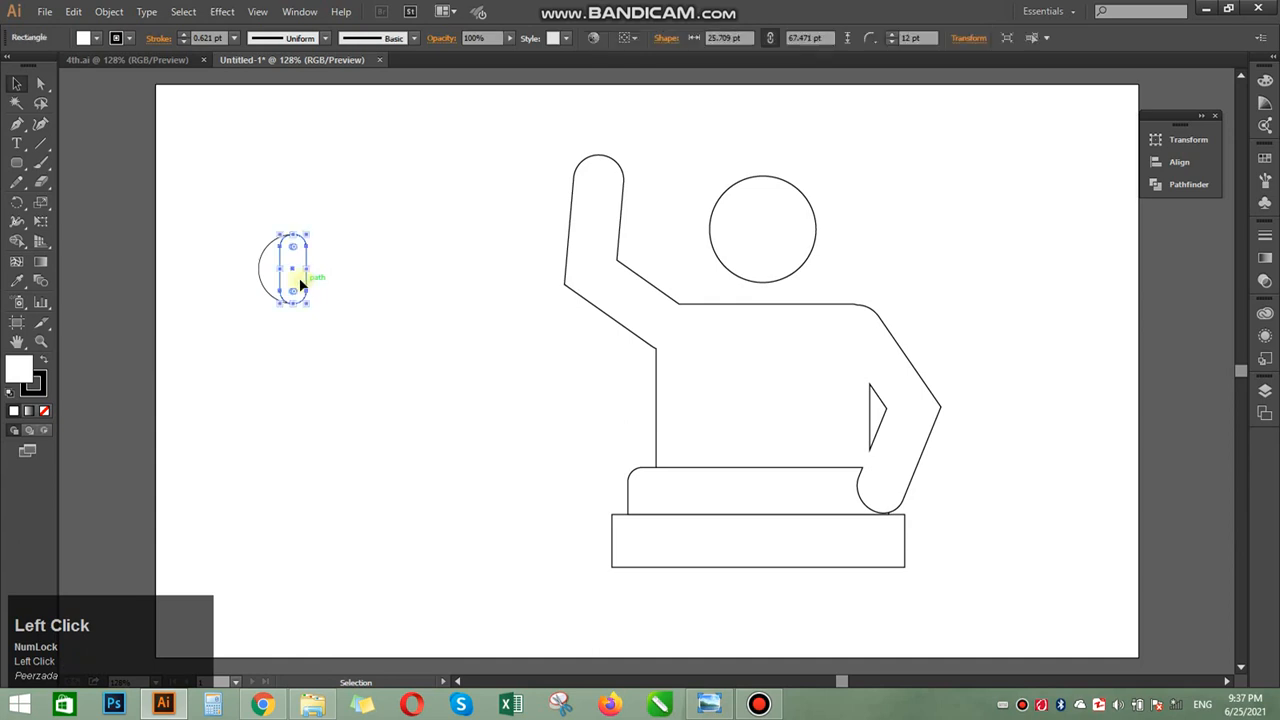
left_click_drag(280, 269, 248, 354)
Group the half-circle with the rounded rectangle and move the group slightly left.
left_click(325, 237)
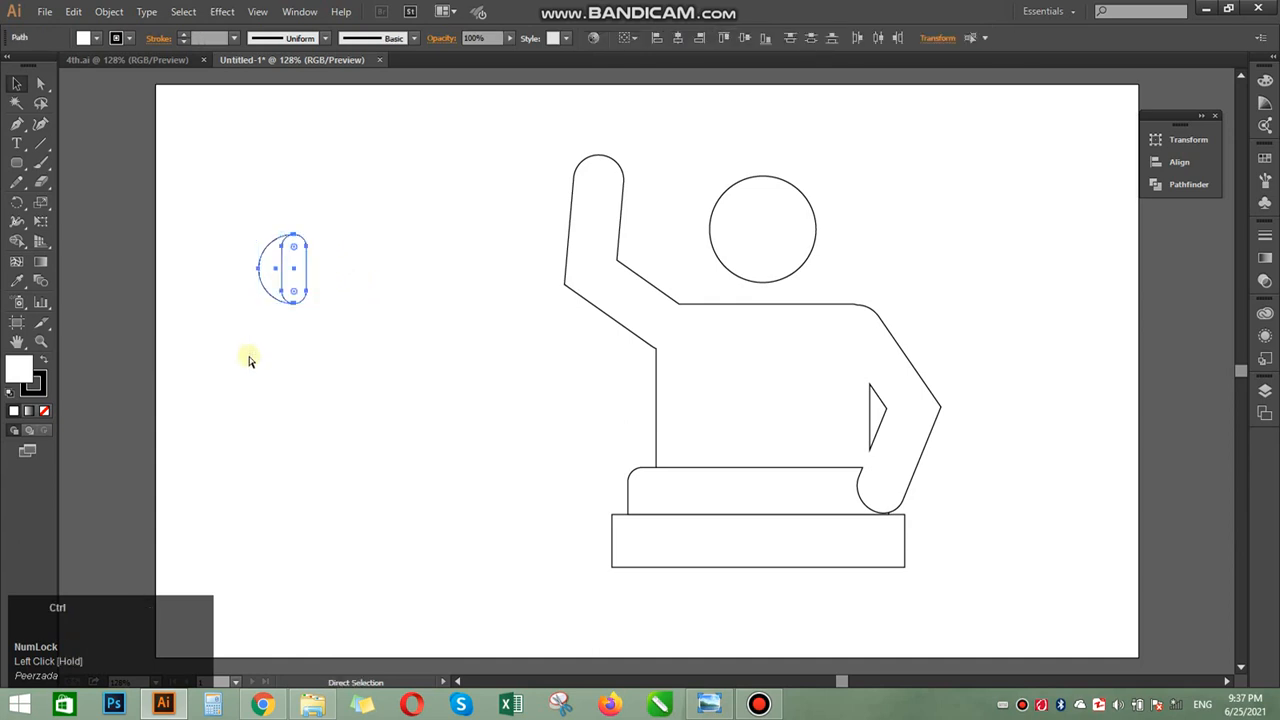
key("ctrl+g")
left_click_drag(308, 288, 284, 290)
Reflect a copy of the group across the vertical axis and place it to the right, level with the original.
right_click(281, 290)
mouse_move(365, 411)
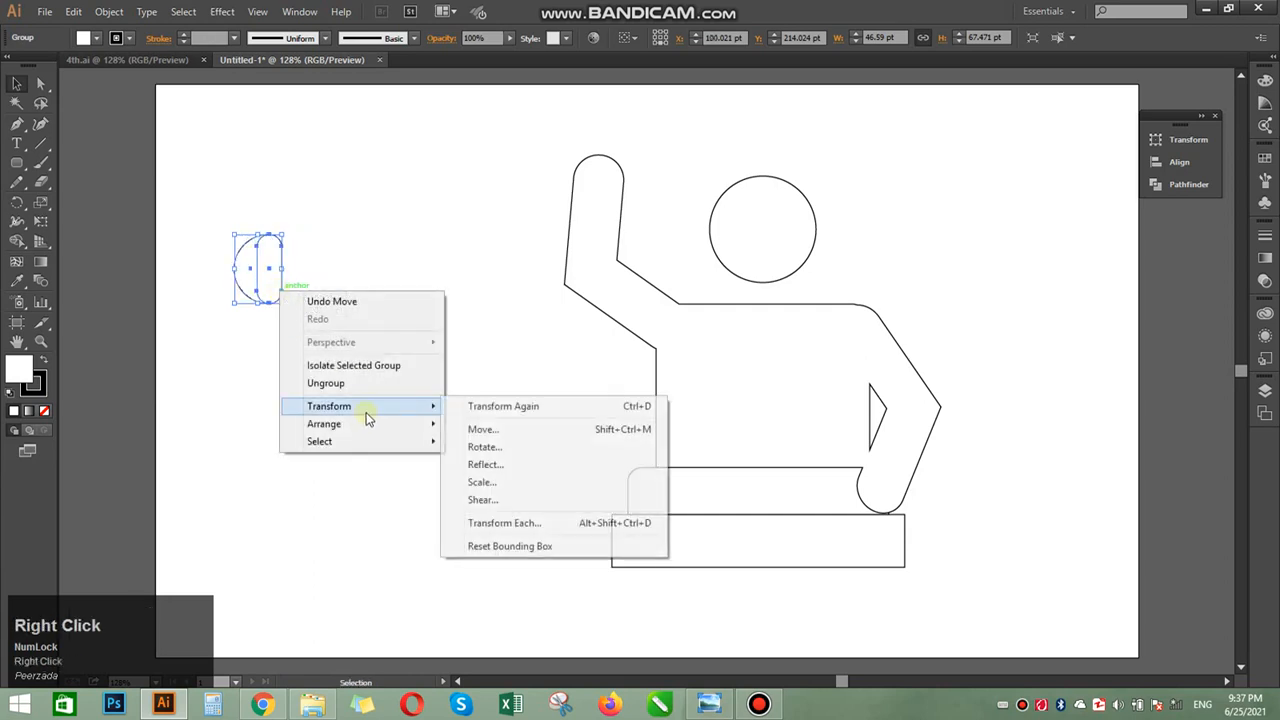
left_click(535, 461)
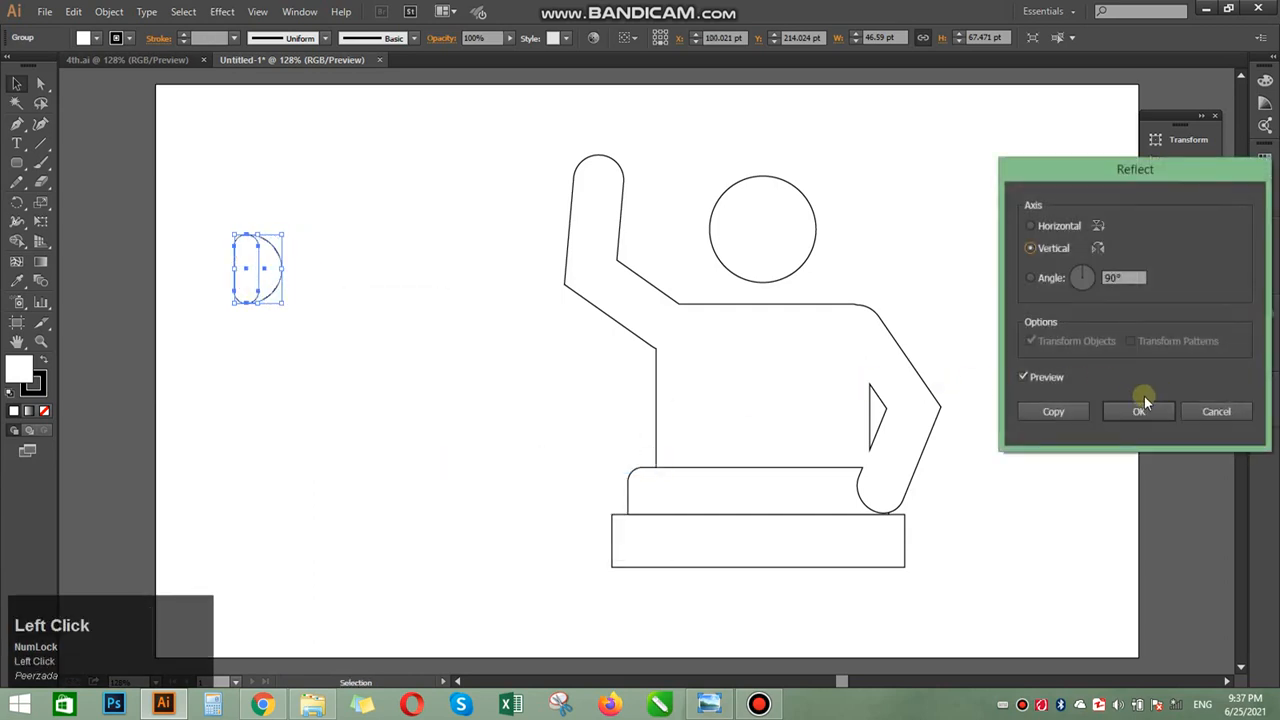
left_click(1055, 412)
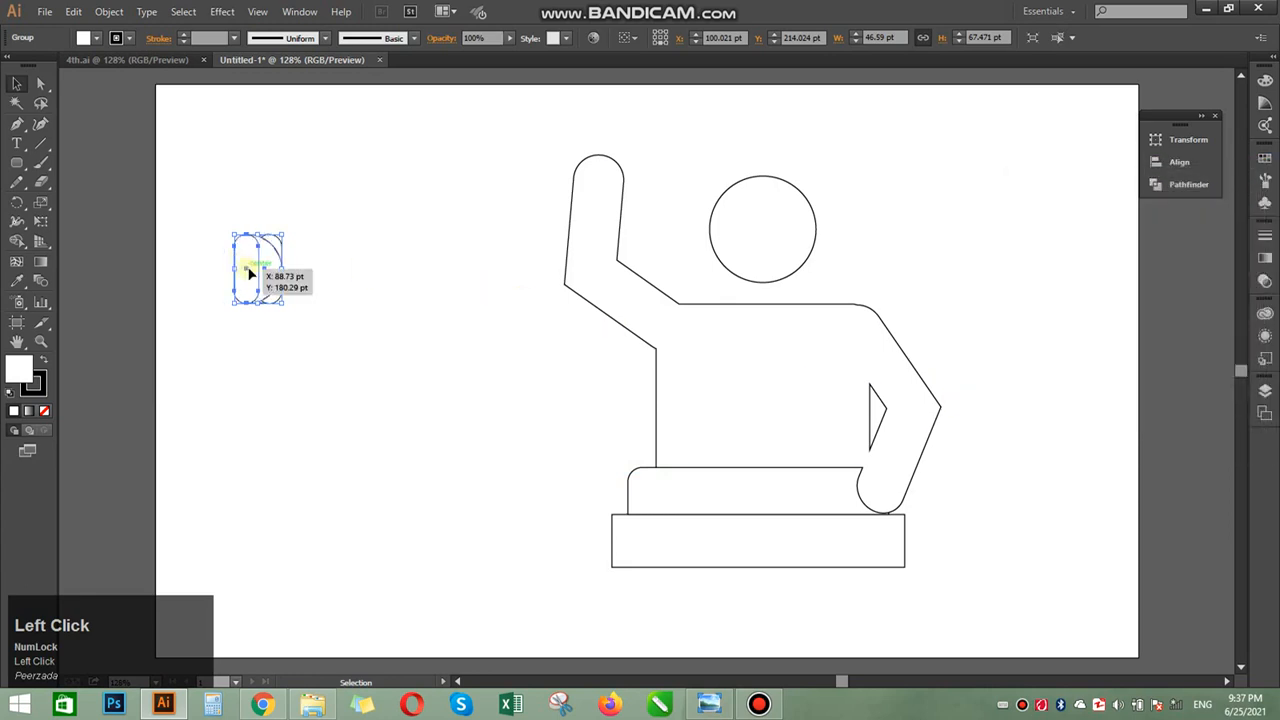
left_click_drag(257, 271, 410, 272)
left_click(476, 369)
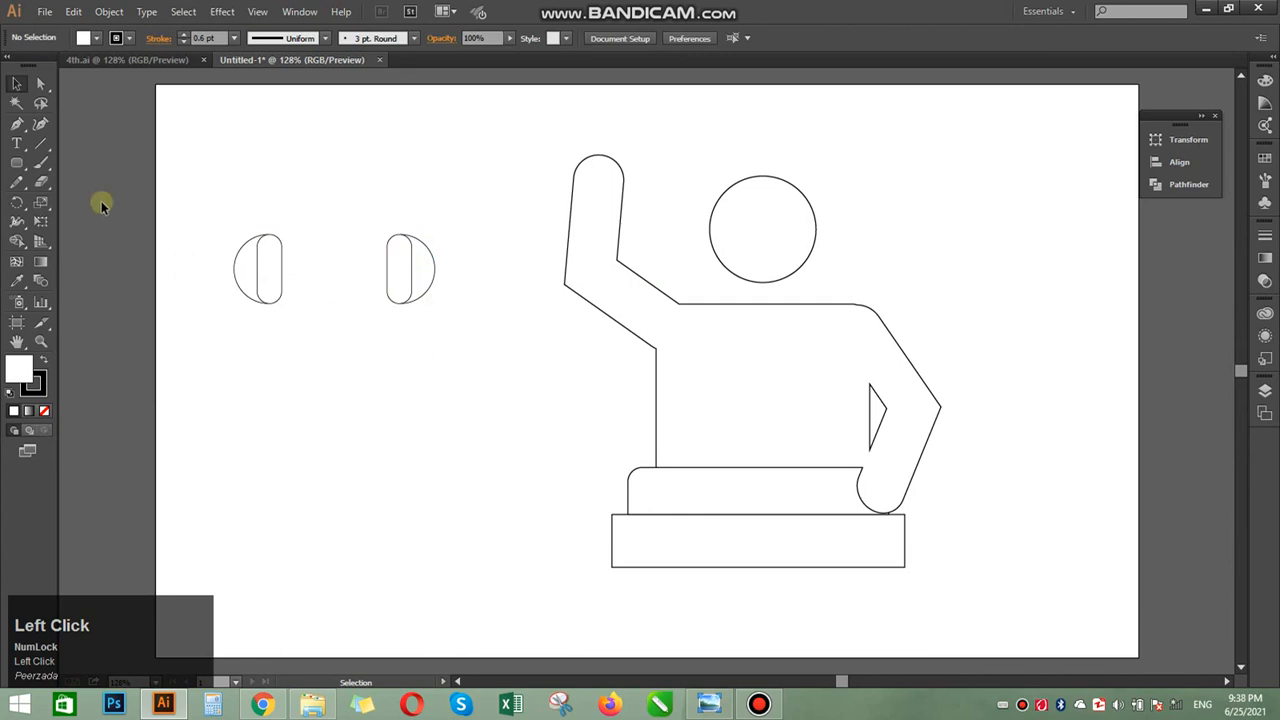
Draw a circle about 155 pt in diameter below the ear cups and remove its lower half.
right_click(17, 164)
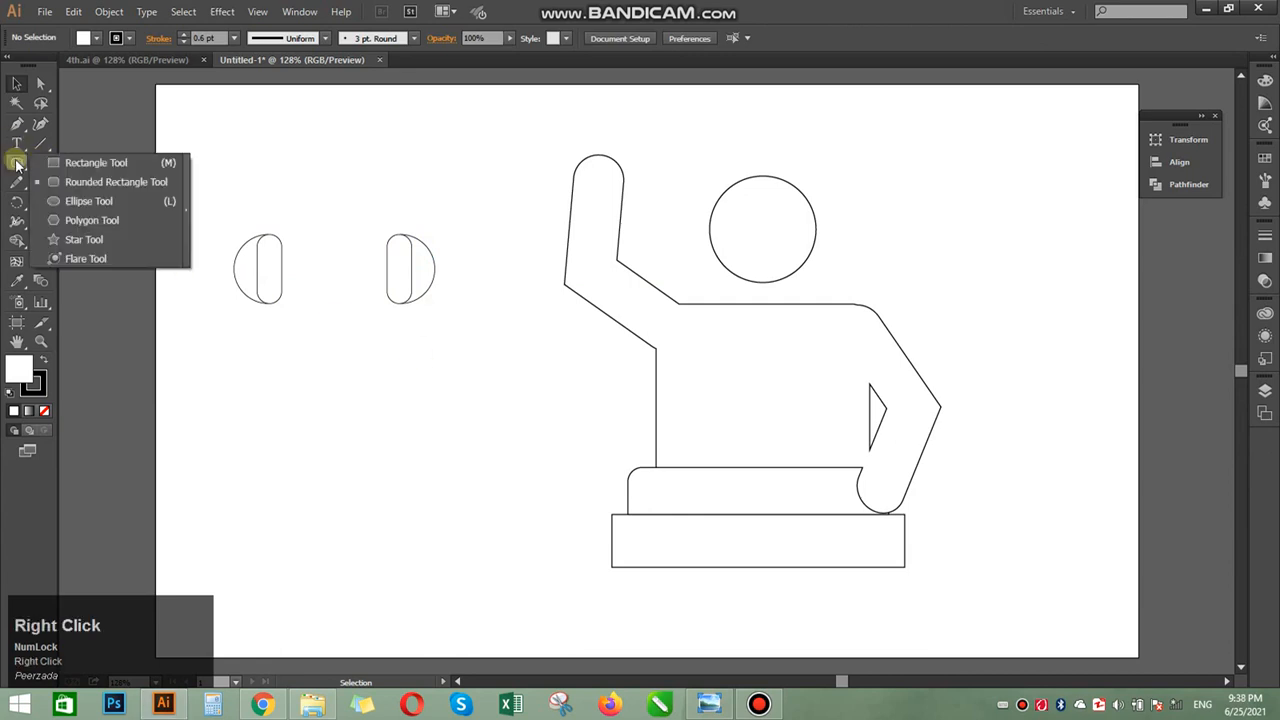
left_click(130, 193)
left_click_drag(310, 358, 468, 515)
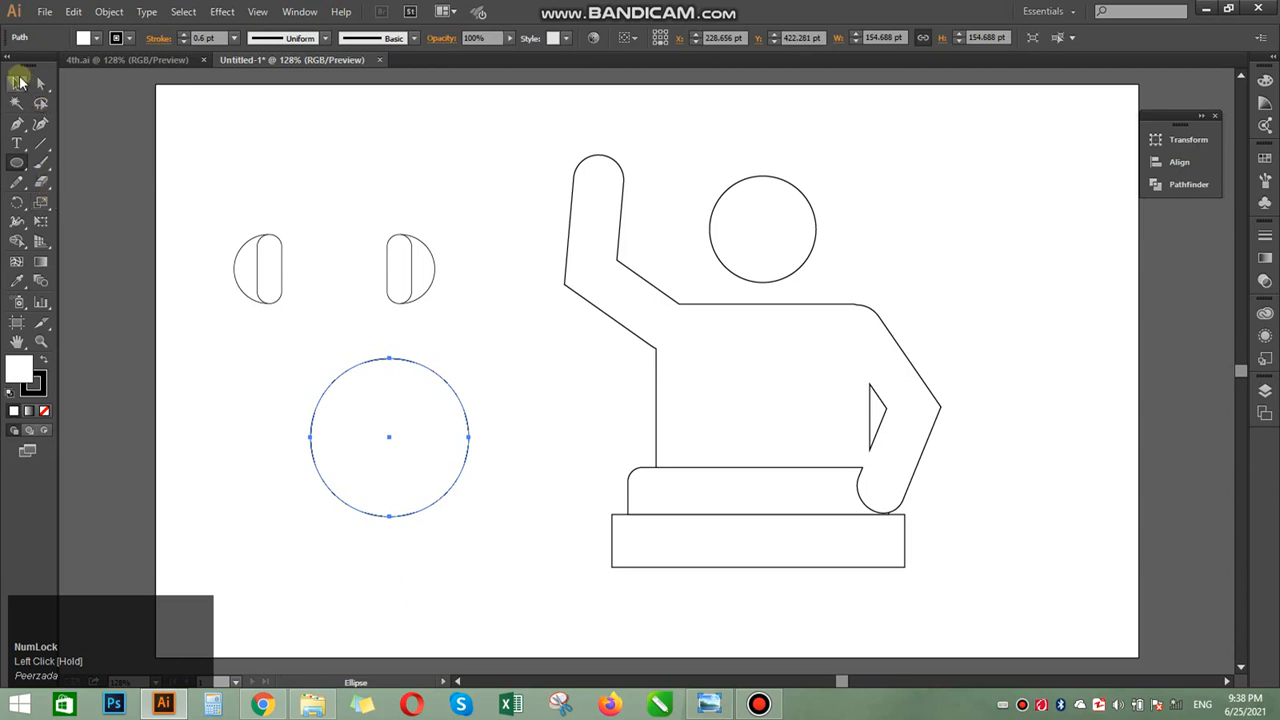
left_click(40, 83)
left_click_drag(306, 542, 425, 513)
key("Delete")
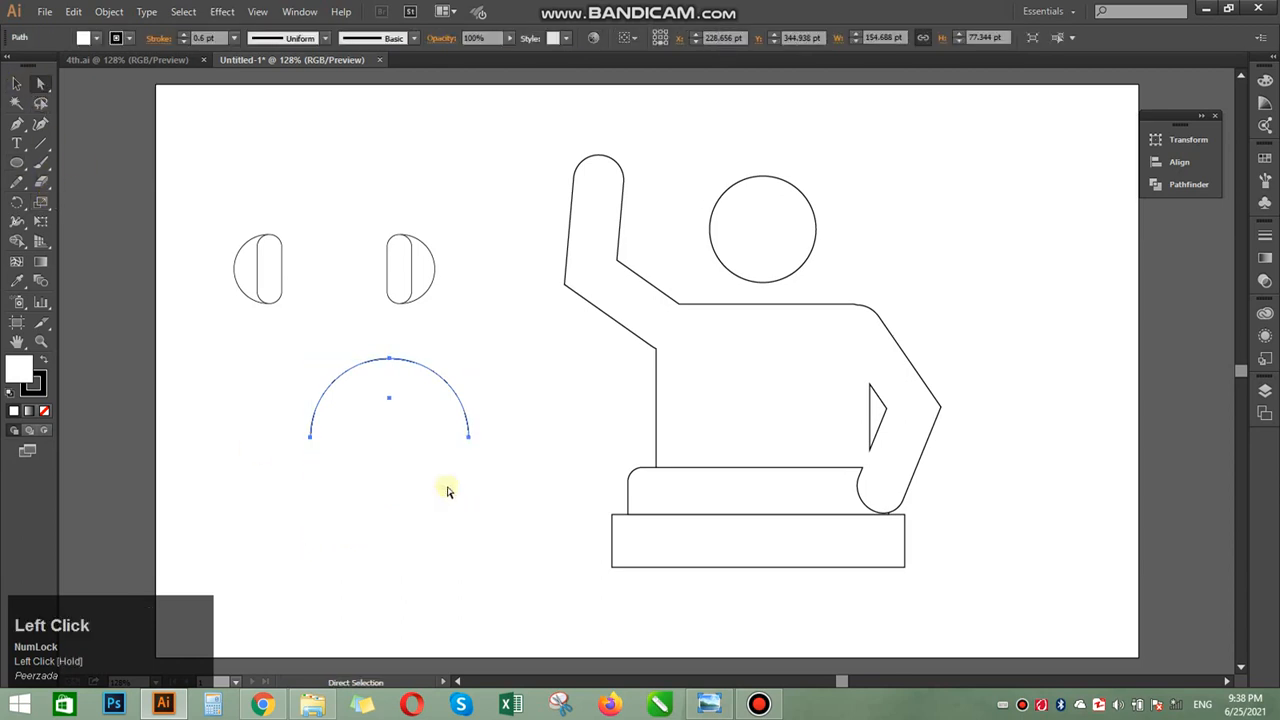
Move the half-circle arc onto the two ear cups as a headband, lowering it so its ends slightly overlap their upper edges.
left_click(16, 83)
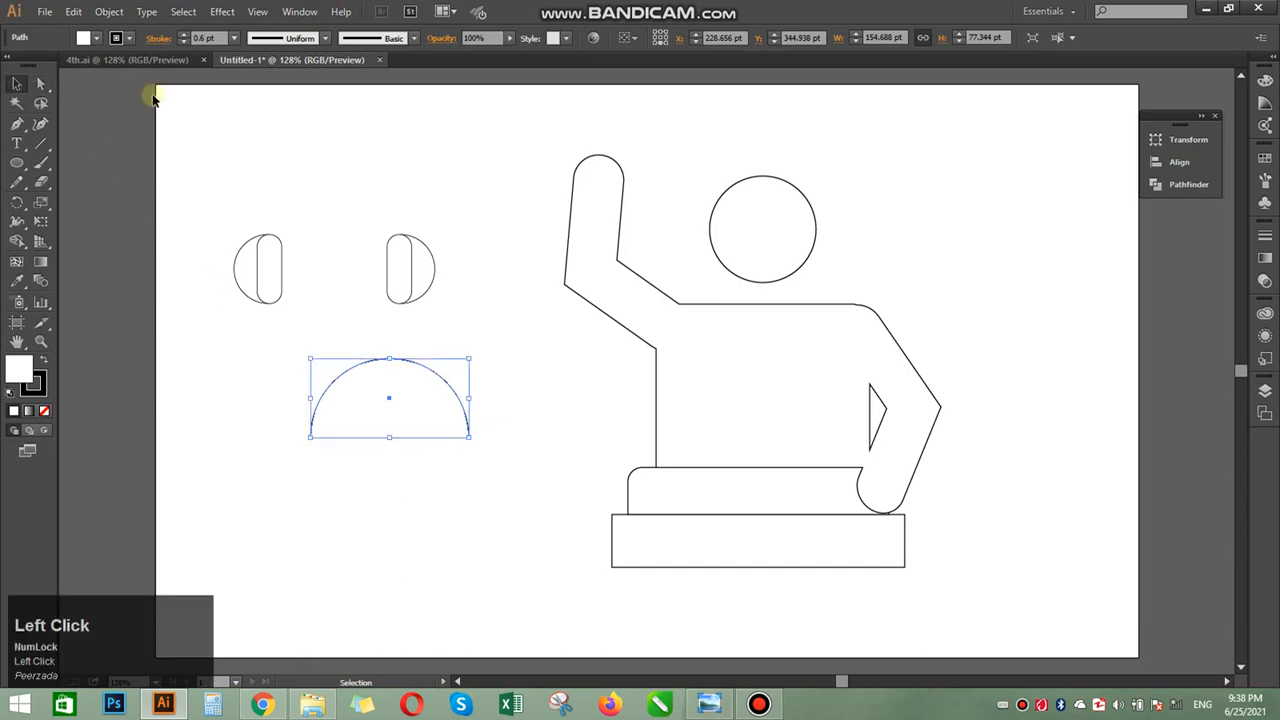
left_click(154, 98)
left_click_drag(455, 432, 415, 228)
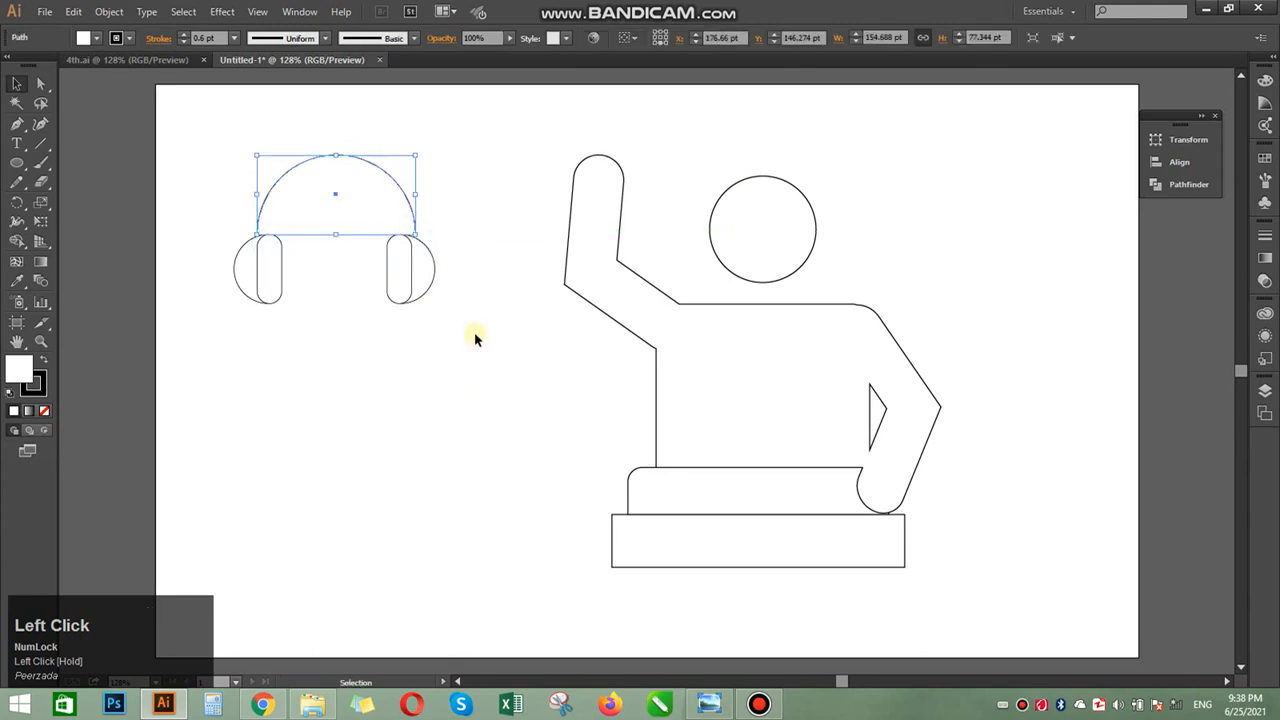
left_click(475, 338)
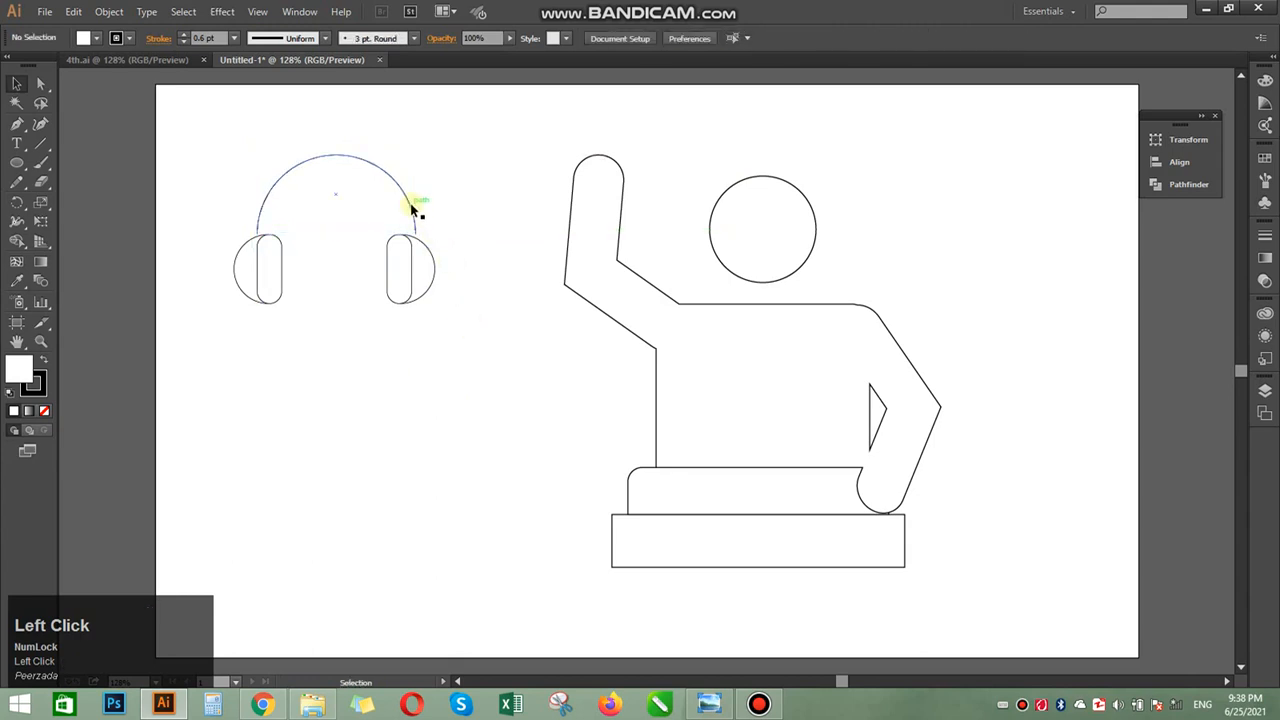
left_click_drag(416, 208, 413, 218)
left_click(477, 267)
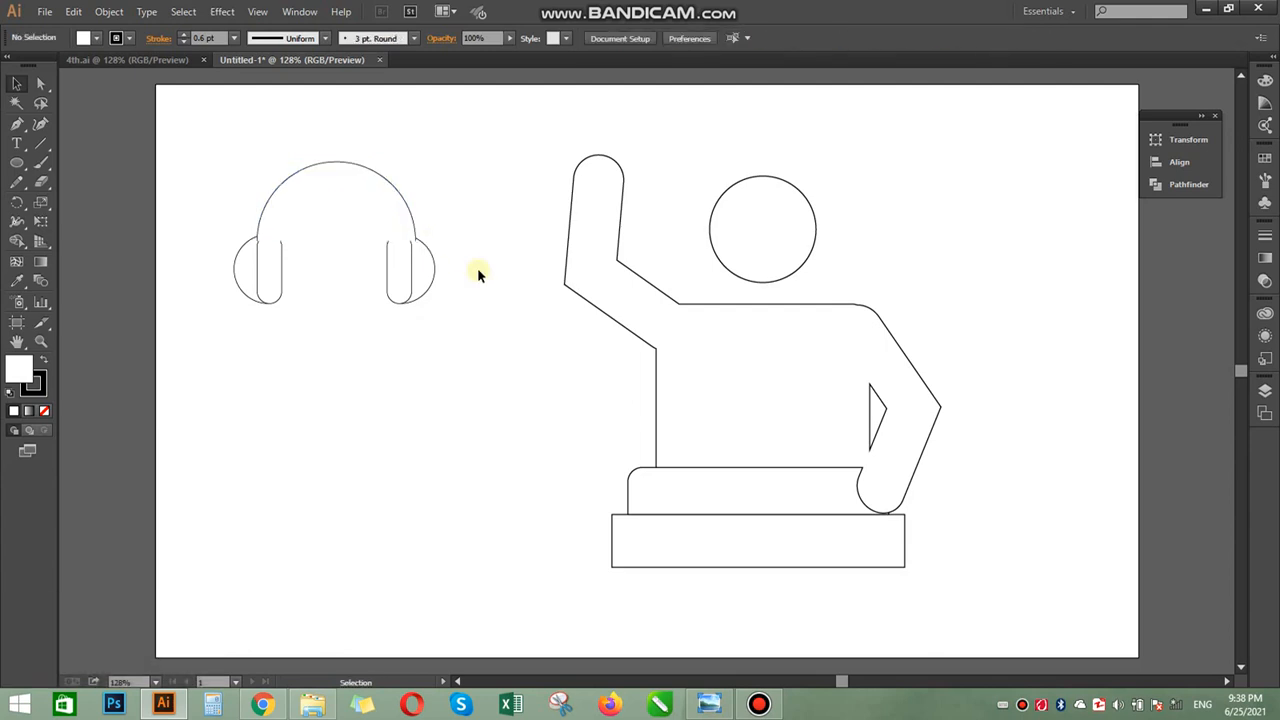
Duplicate the headband arc slightly lower and remove the fill from both arcs.
left_click(414, 207)
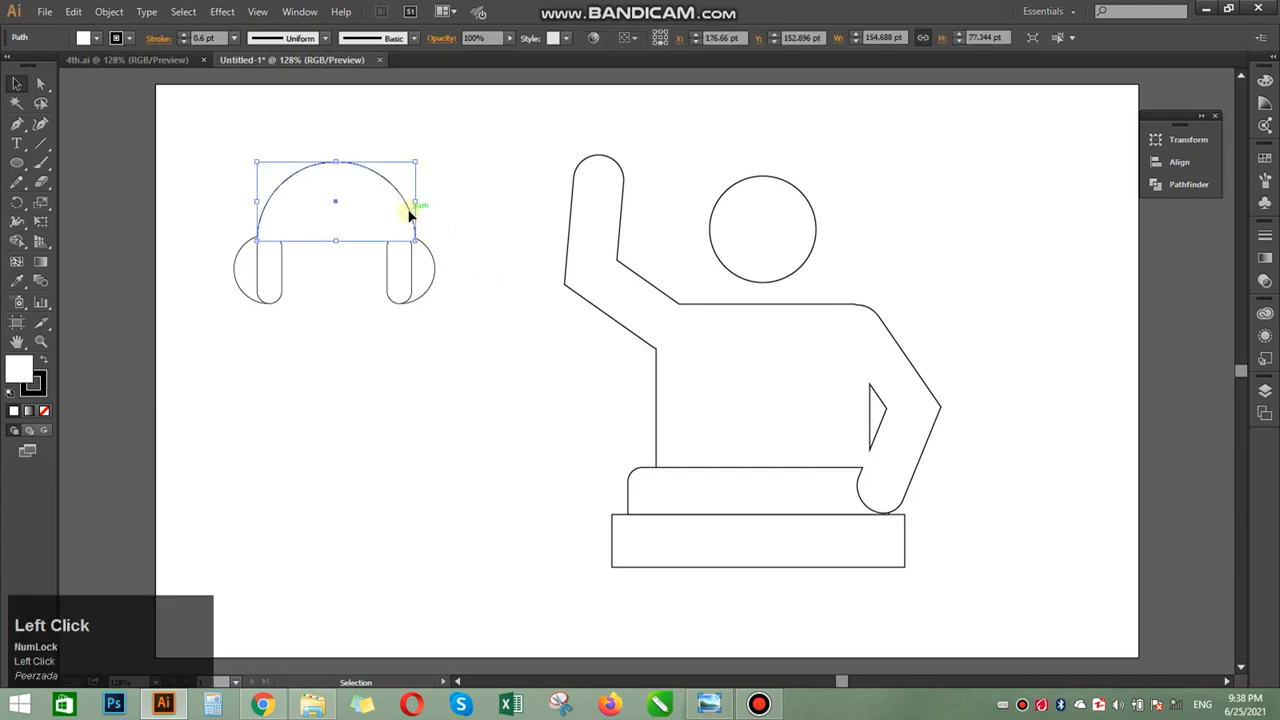
left_click_drag(409, 212, 409, 220)
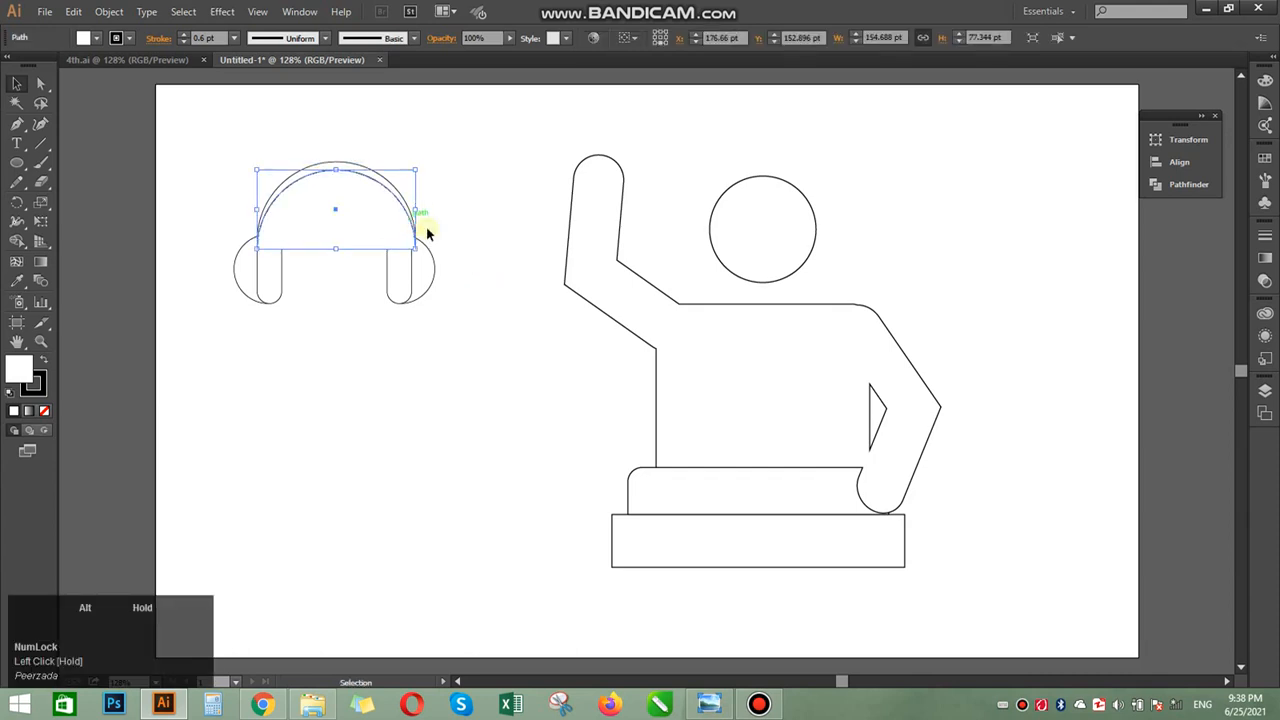
left_click(480, 256)
left_click(340, 182)
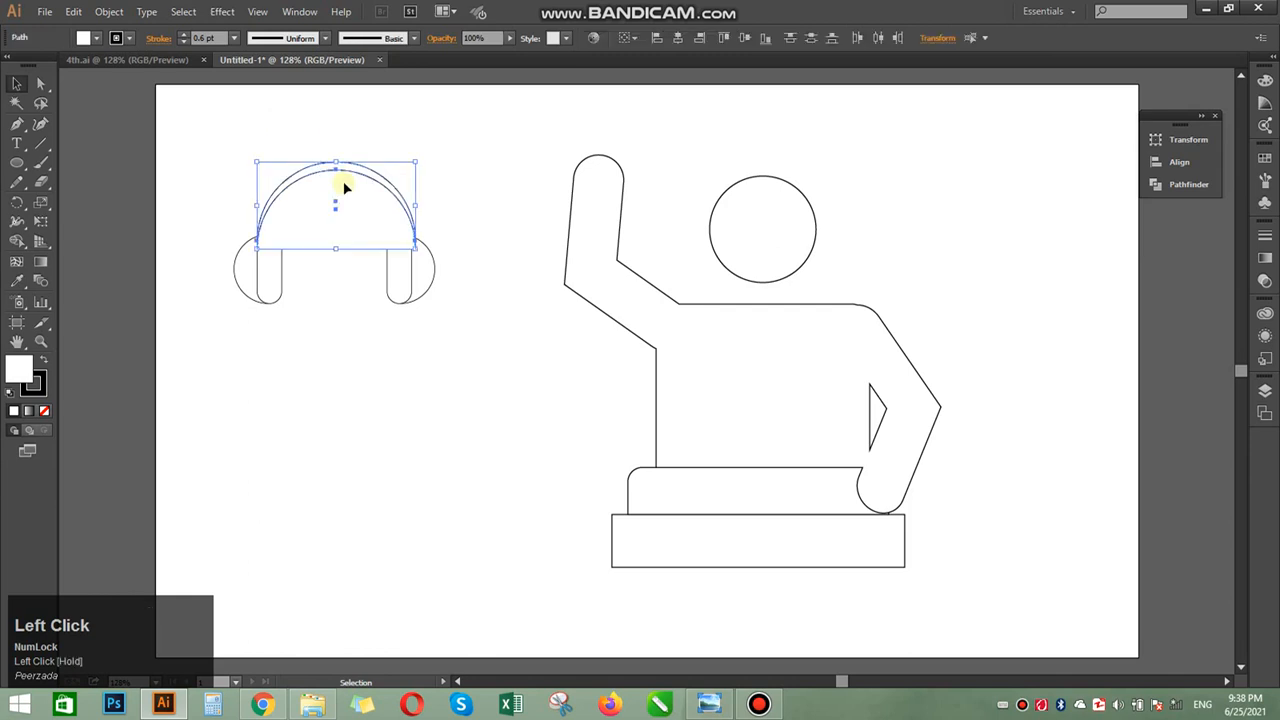
left_click(45, 411)
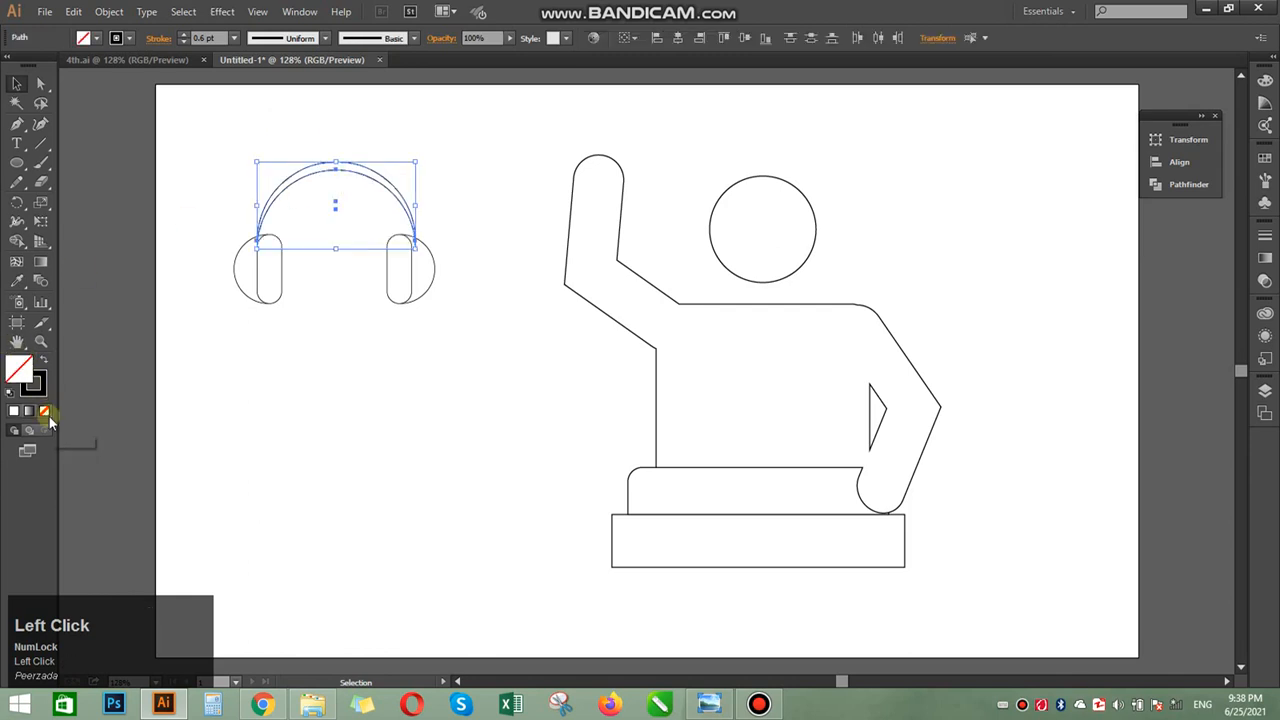
left_click(208, 453)
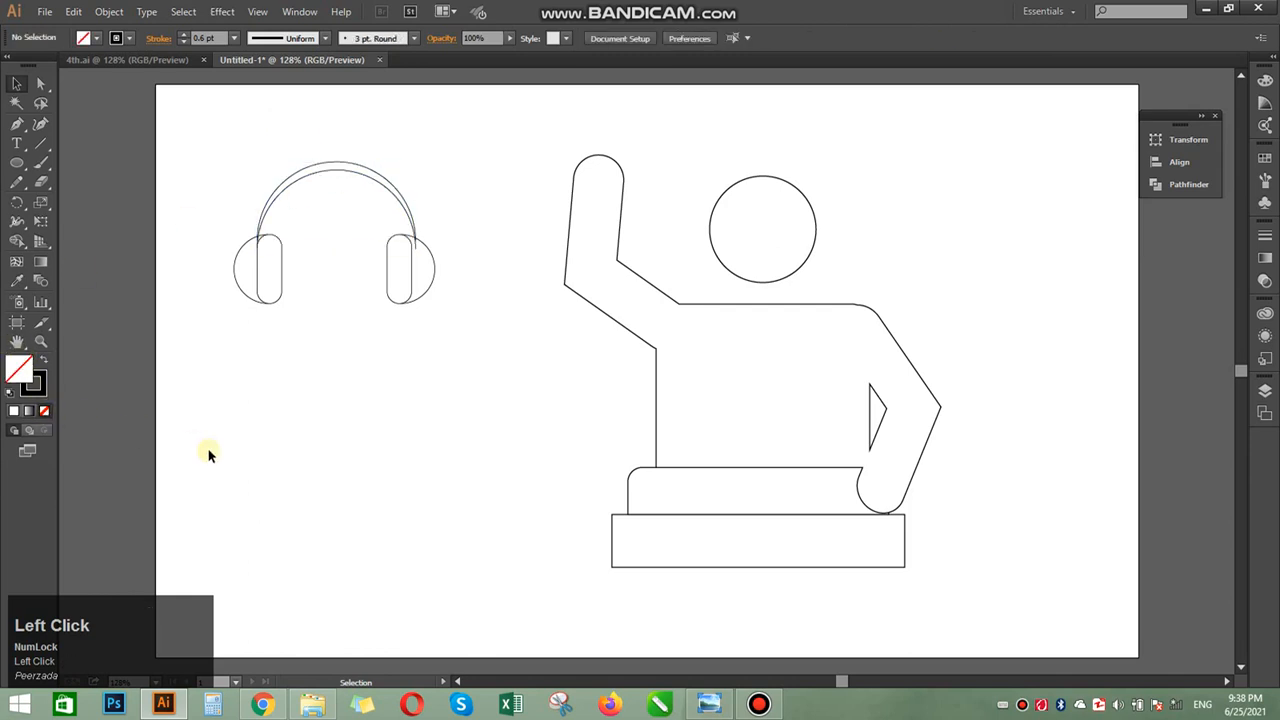
Narrow both headband arcs together slightly from their right edge.
left_click(410, 223)
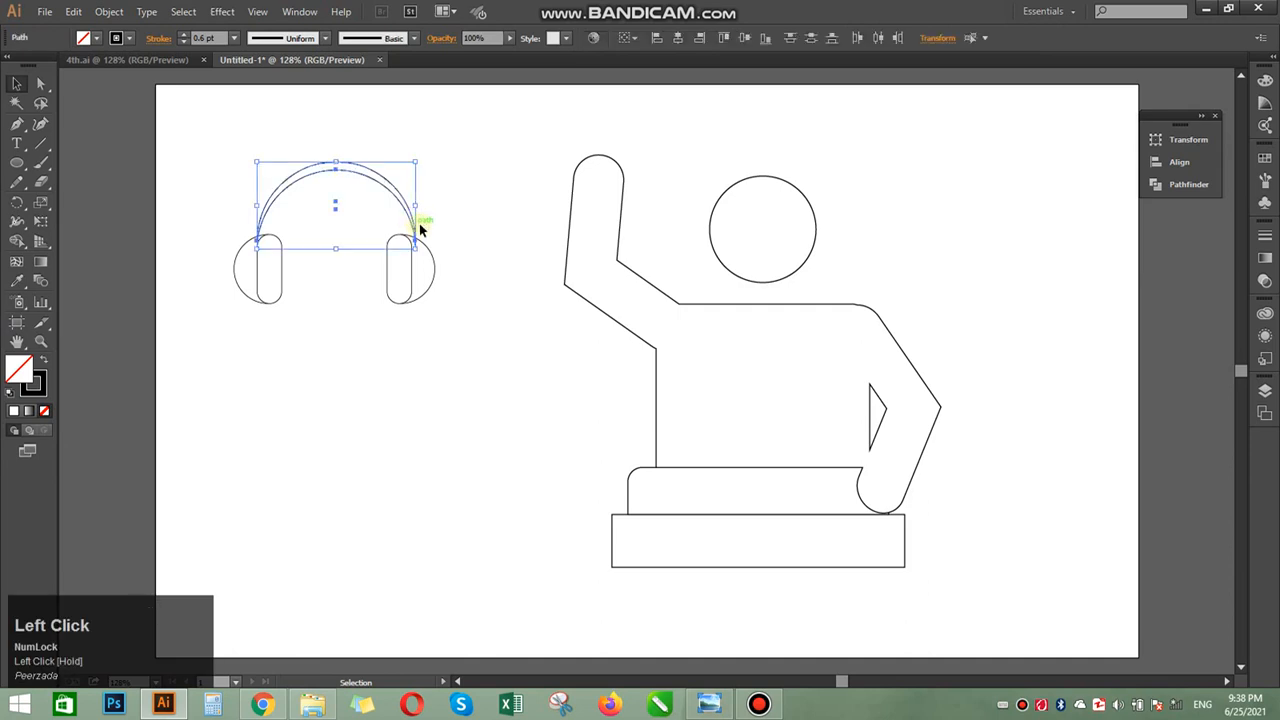
left_click_drag(418, 206, 413, 206)
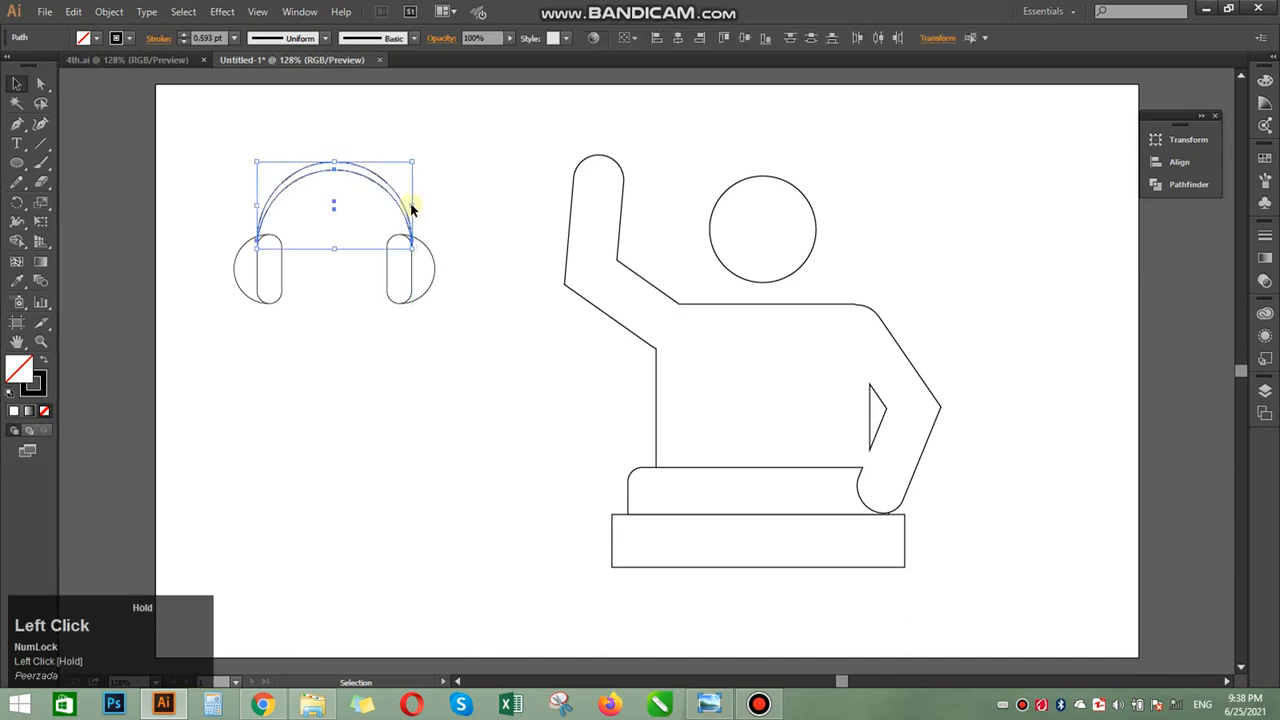
left_click(456, 211)
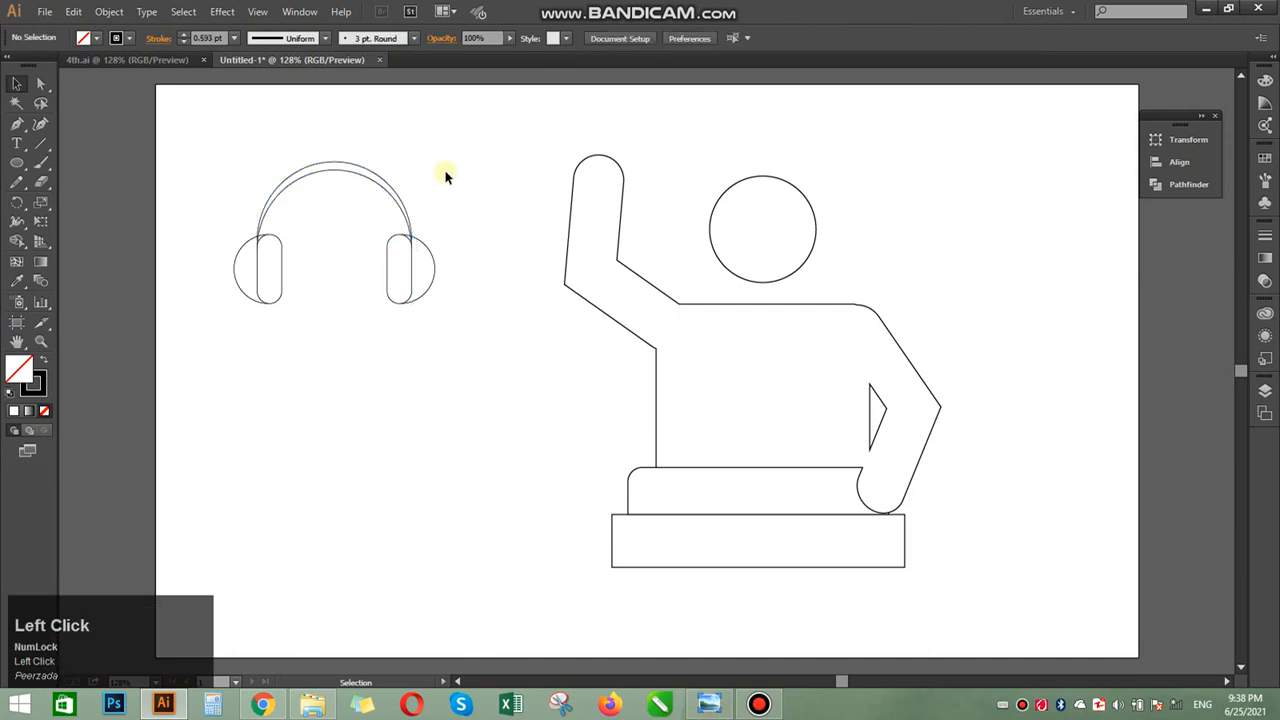
Draw a rounded rectangle about 12.5 pt tall, place it at the headband's left end, and undo the attempt to stretch it wide.
right_click(17, 162)
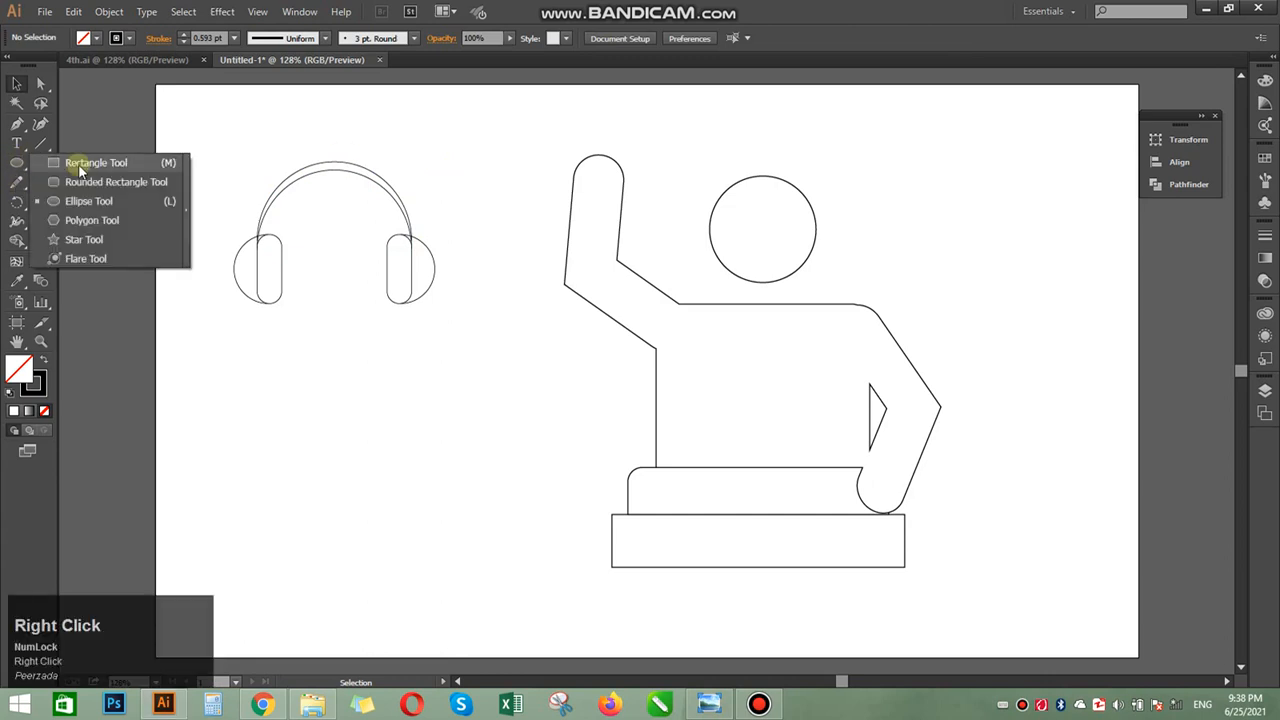
left_click(80, 181)
left_click_drag(306, 419, 307, 417)
left_click(24, 82)
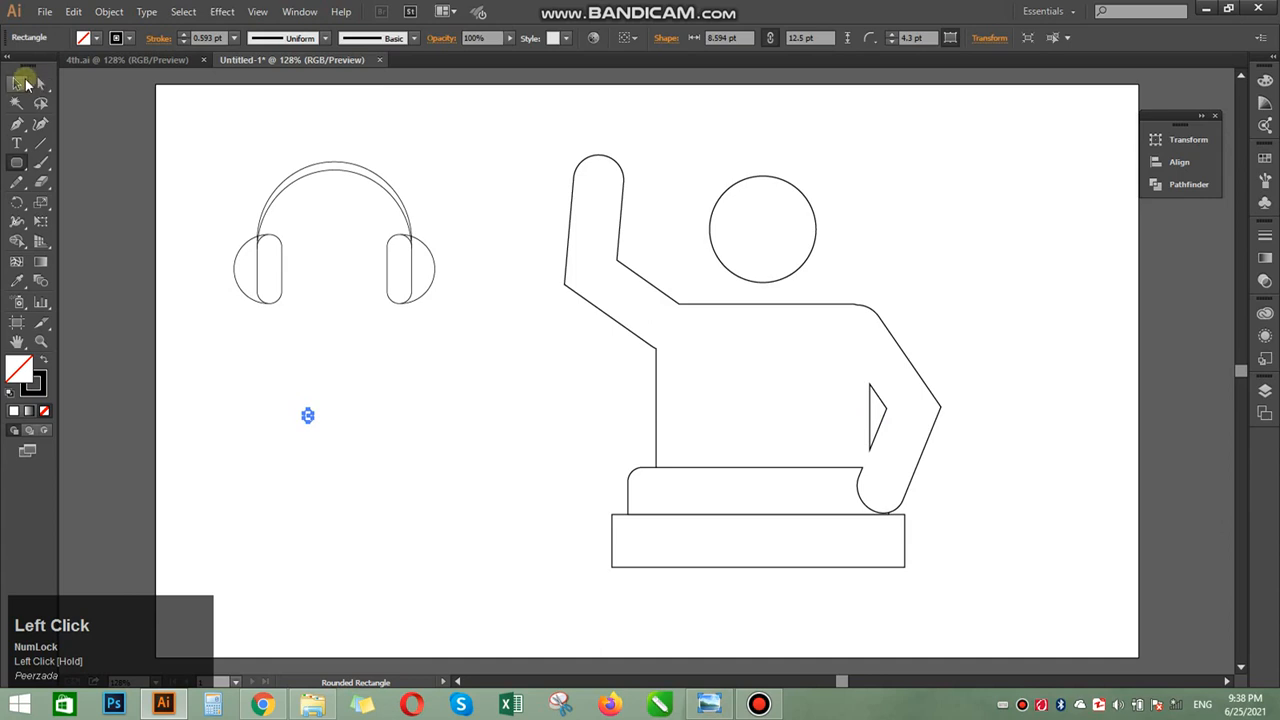
left_click(326, 363)
left_click_drag(308, 415, 336, 238)
left_click(321, 351)
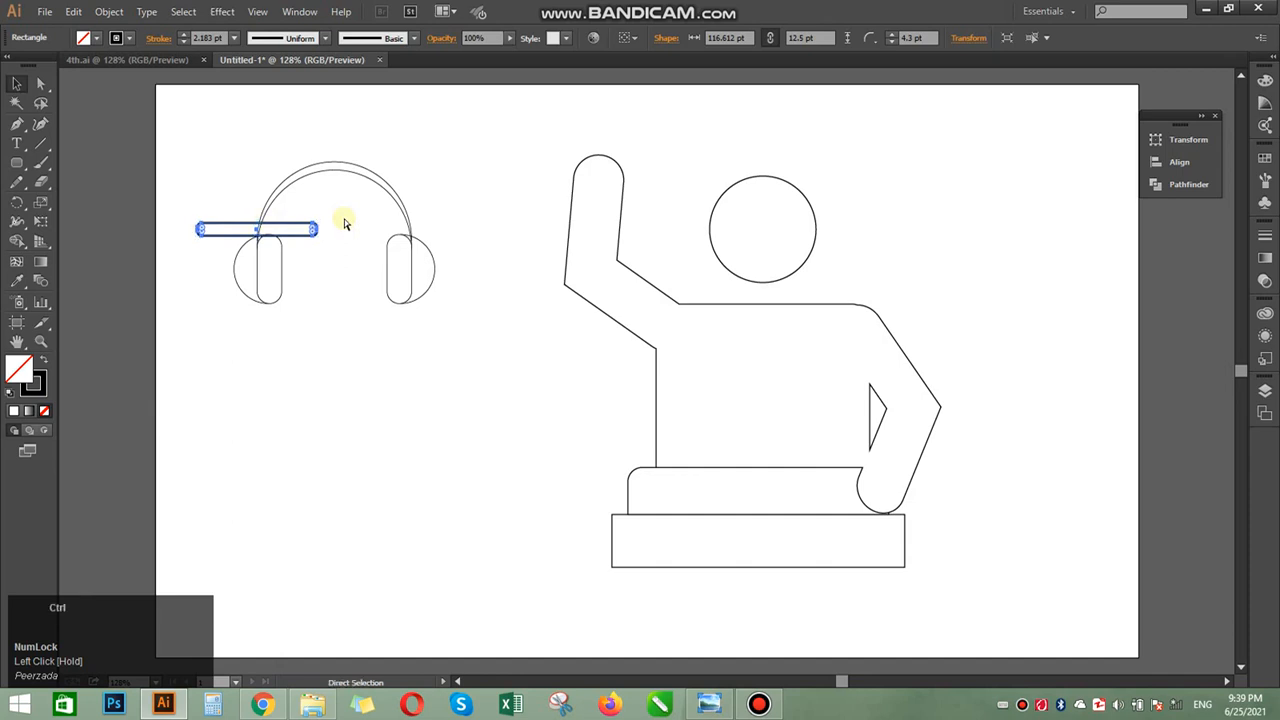
key("ctrl+z")
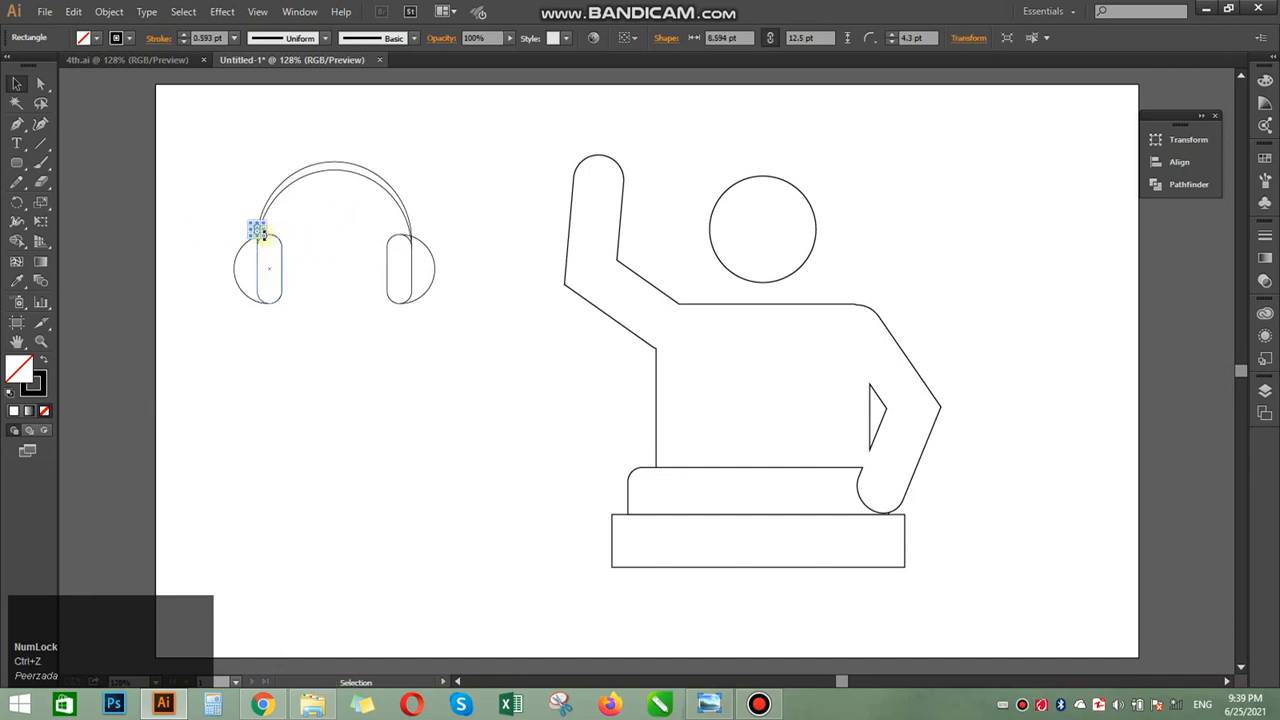
Move the small rounded rectangle below the left ear cup and scale it to about 15.6 by 22.7 pt.
left_click(317, 221)
left_click_drag(258, 230, 373, 401)
left_click(397, 400)
left_click(367, 390)
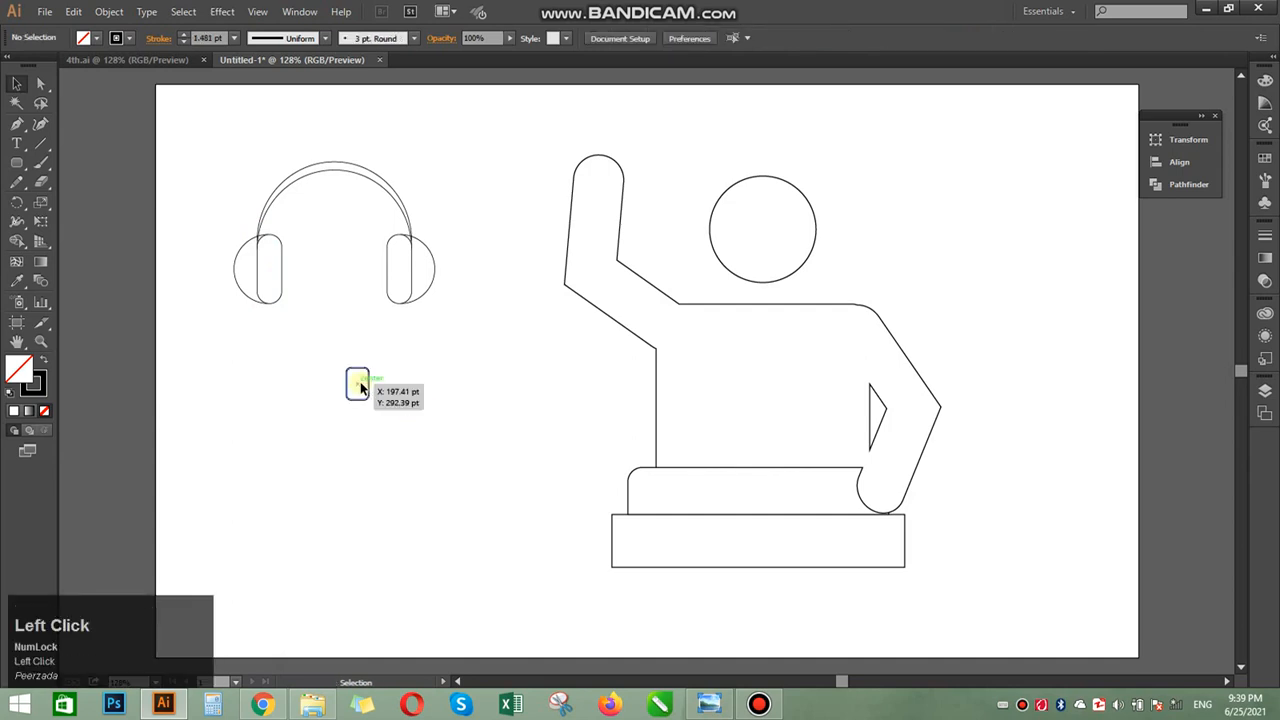
left_click_drag(370, 399, 310, 310)
left_click(372, 391)
left_click(311, 312)
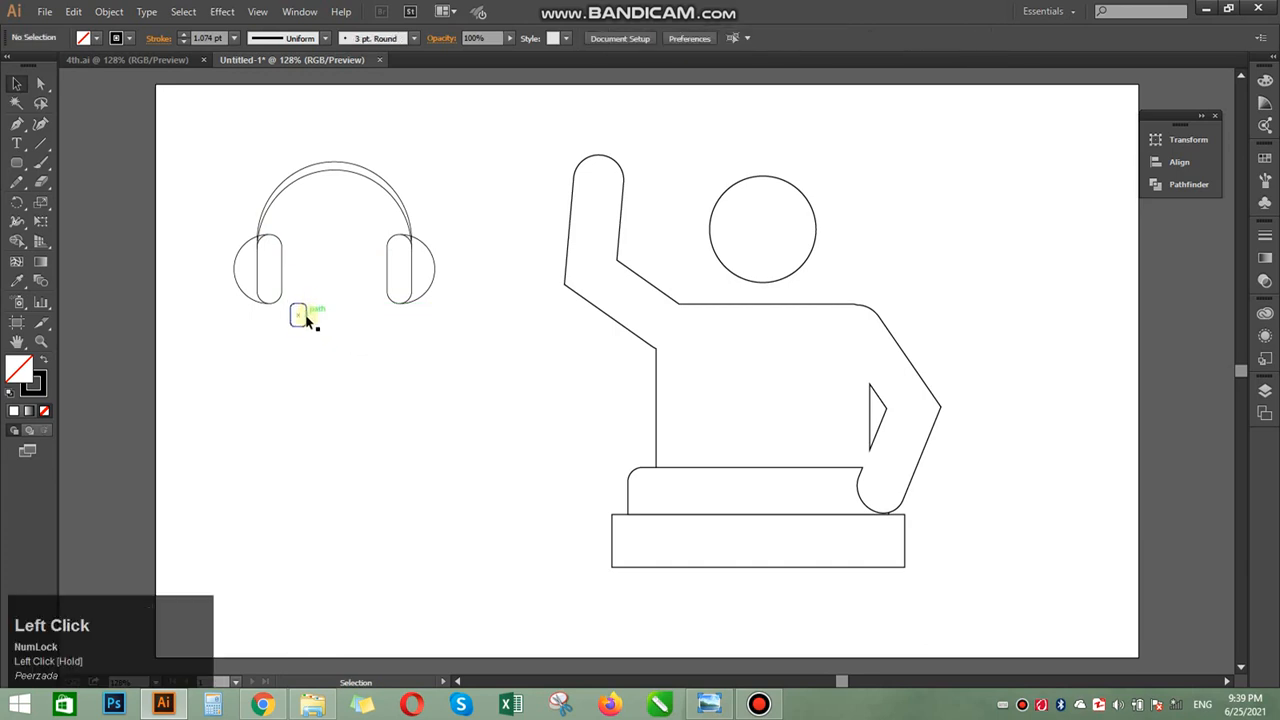
Round the small rectangle's corners to a 7.79 pt radius and shorten it to about 16 pt high.
left_click(299, 316, "shift")
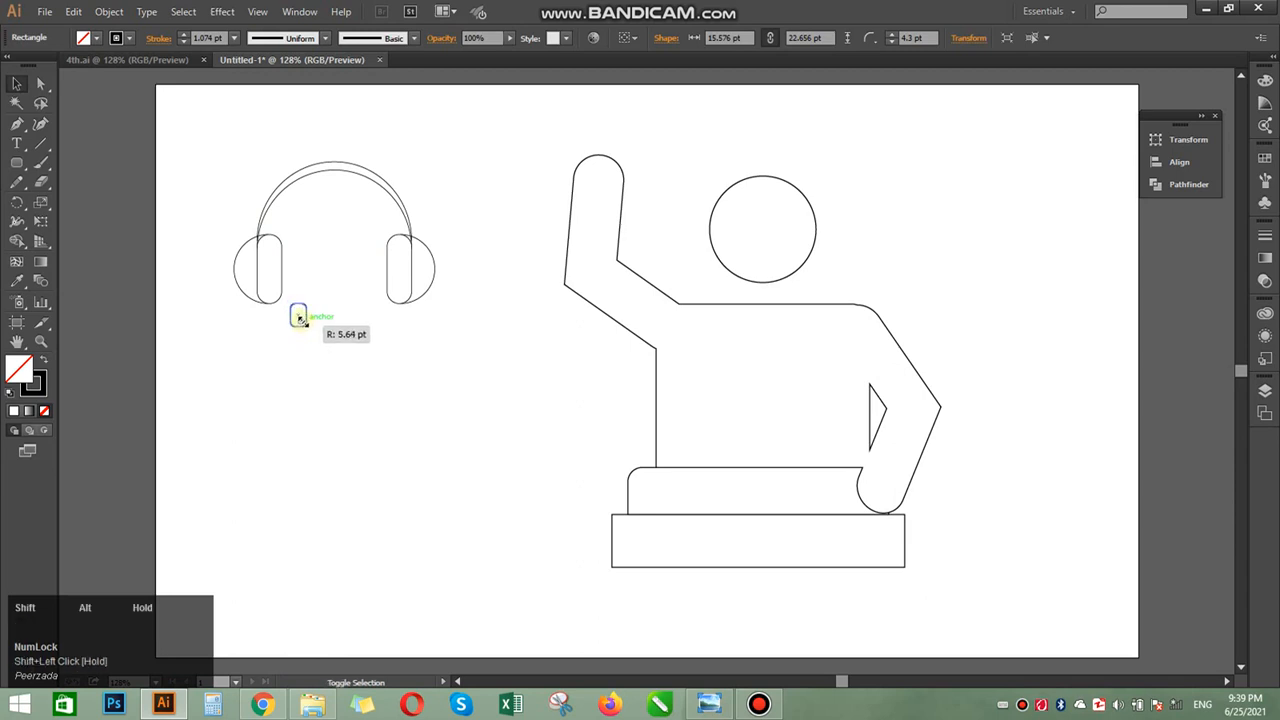
left_click(341, 345)
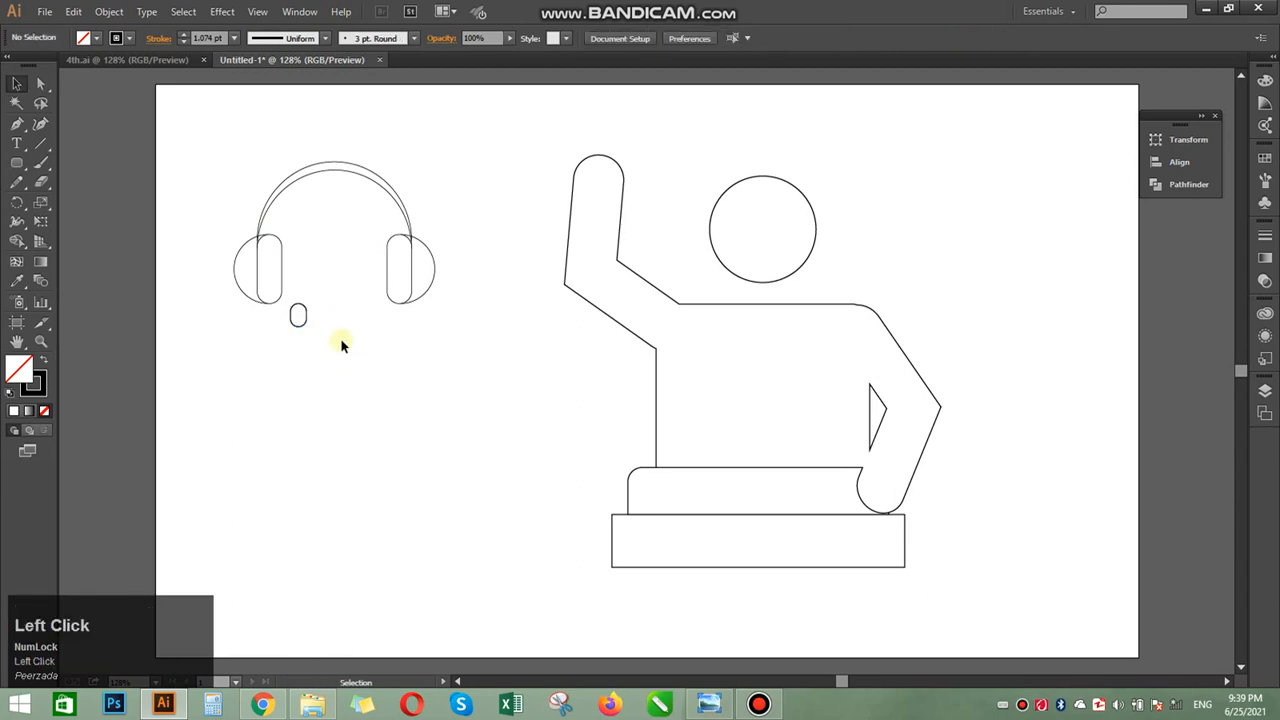
left_click(305, 317)
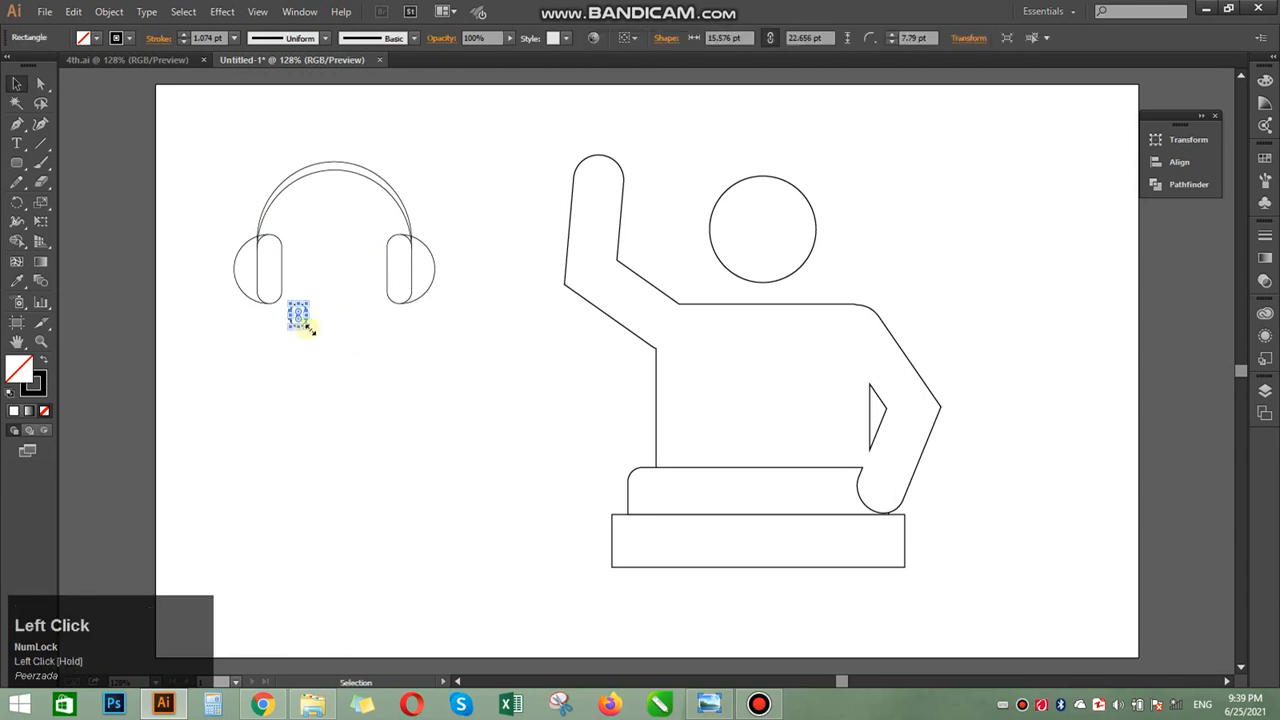
left_click_drag(309, 328, 307, 326)
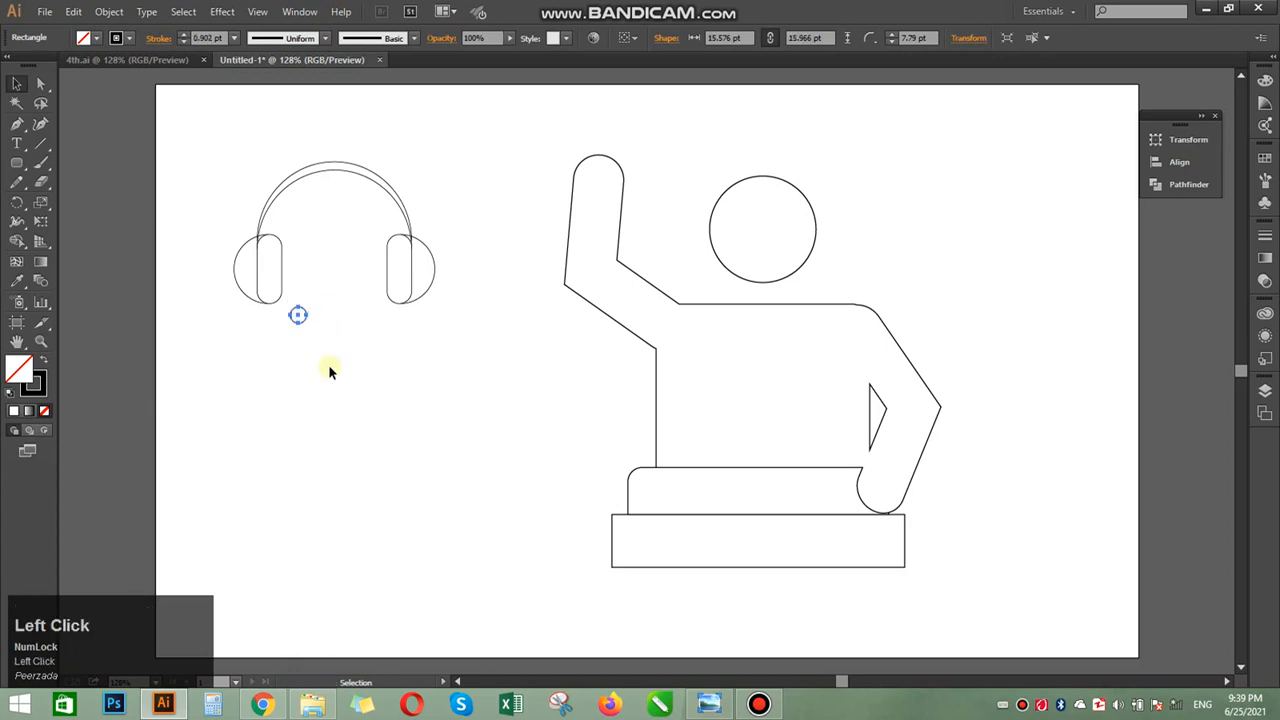
left_click(328, 364)
Try the small round shape at the headband's left end, then delete it.
left_click(305, 318)
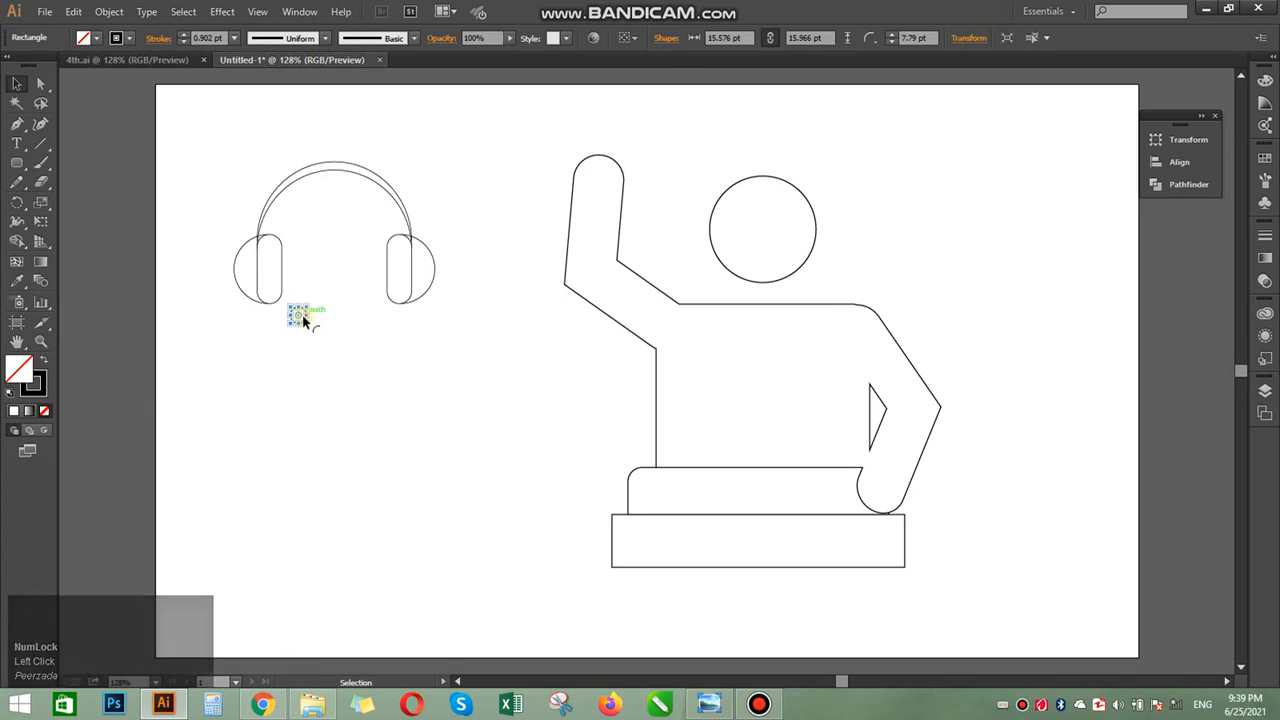
left_click_drag(299, 315, 259, 236)
left_click(341, 352)
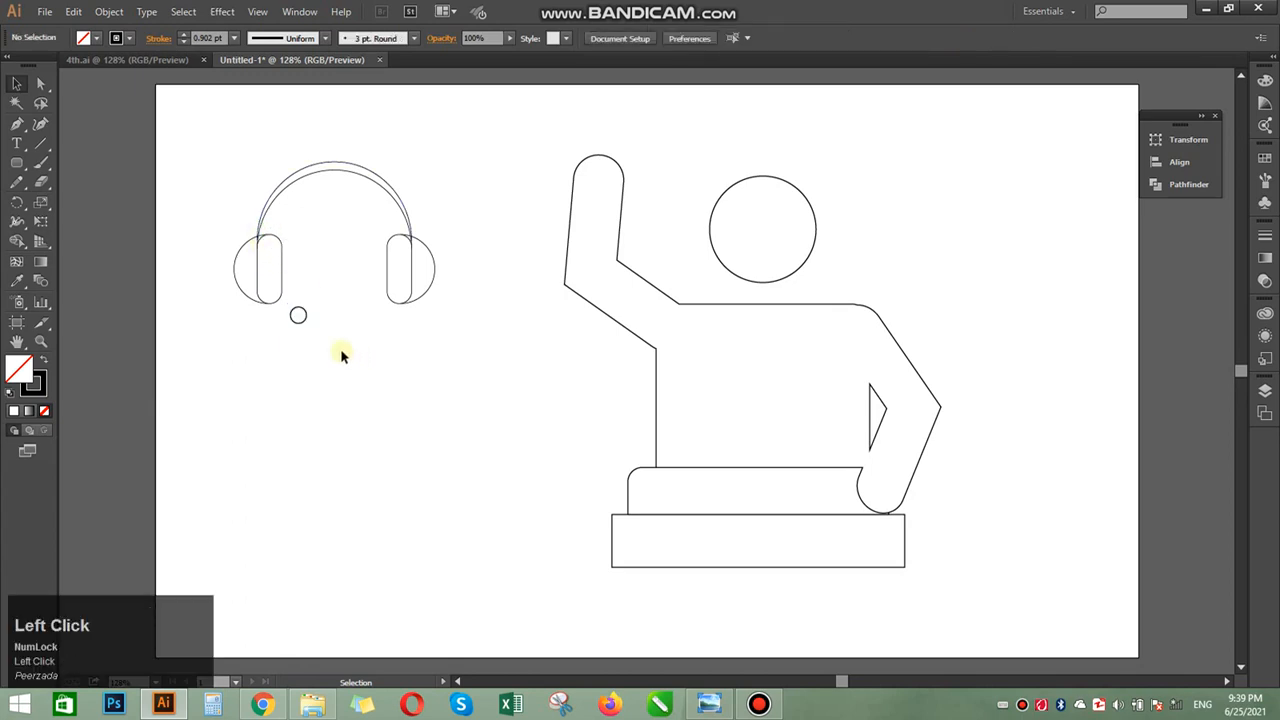
left_click_drag(305, 320, 260, 229)
left_click(296, 259)
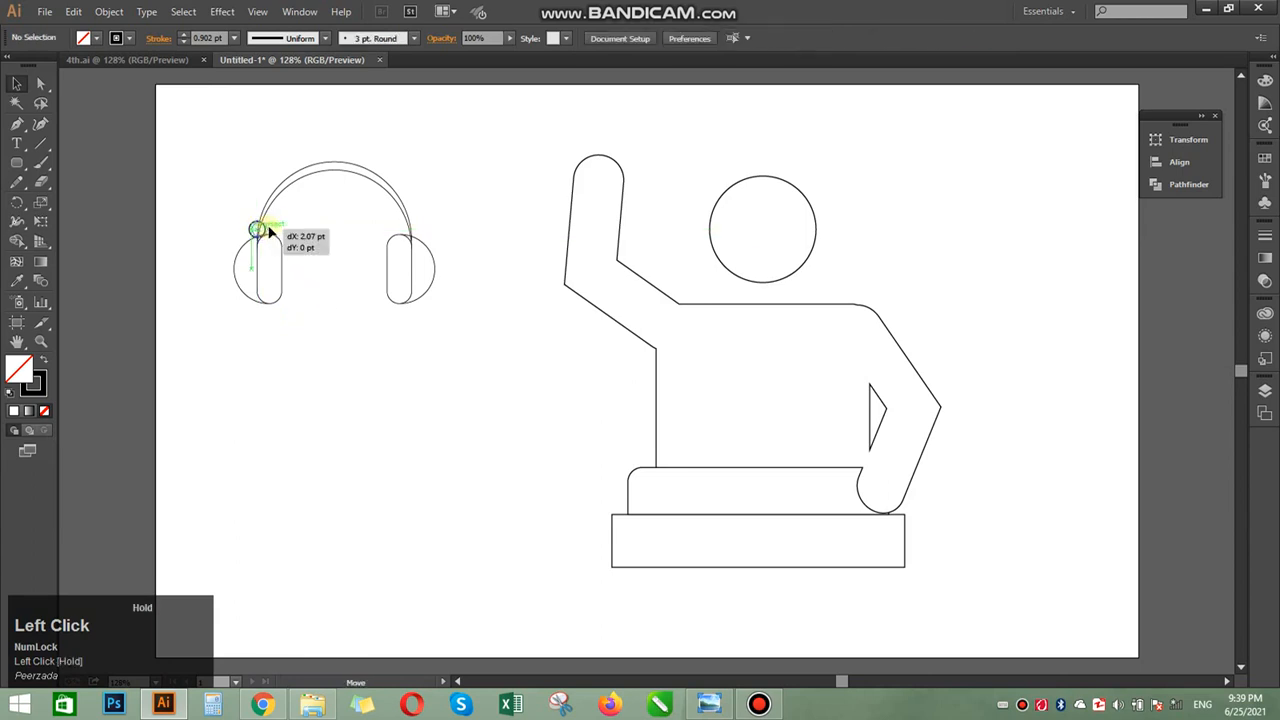
left_click(338, 272)
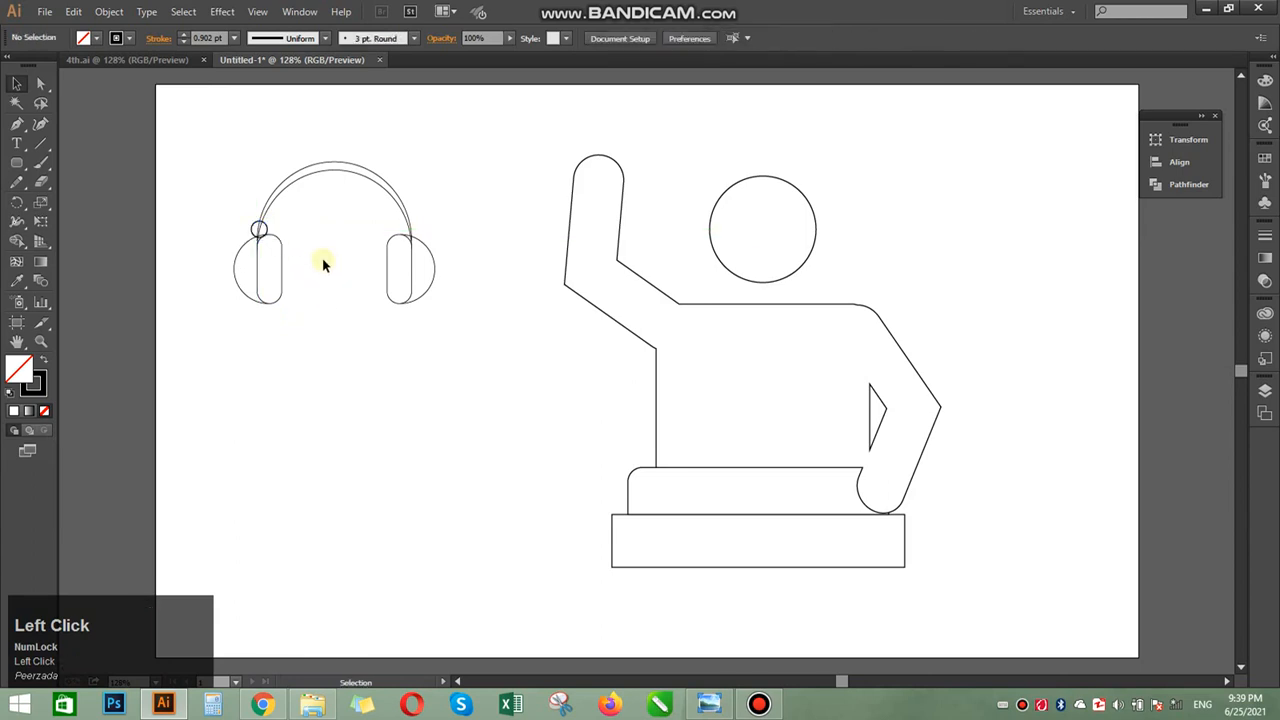
left_click(267, 230)
key("Delete")
Draw a rounded rectangle about 9.4 by 18.8 pt and place one copy at each joint between headband and ear cup.
left_click(20, 163)
left_click_drag(320, 374, 327, 389)
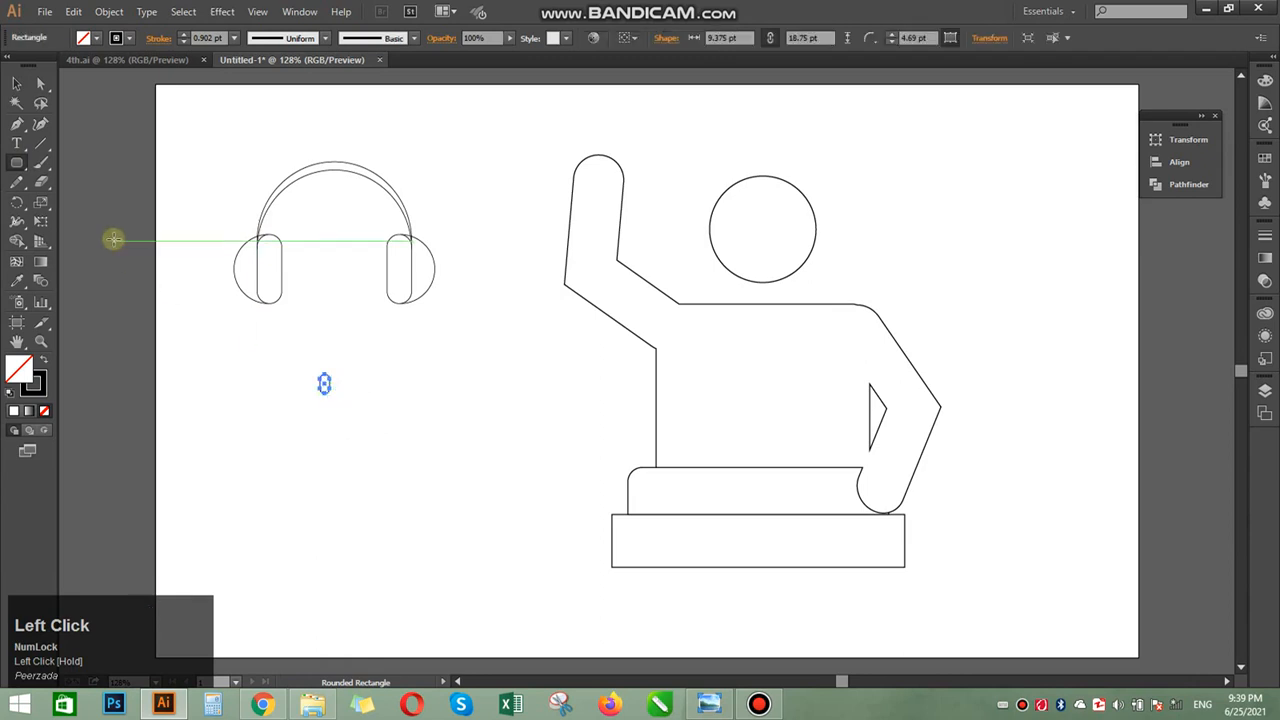
left_click(16, 84)
left_click(331, 405)
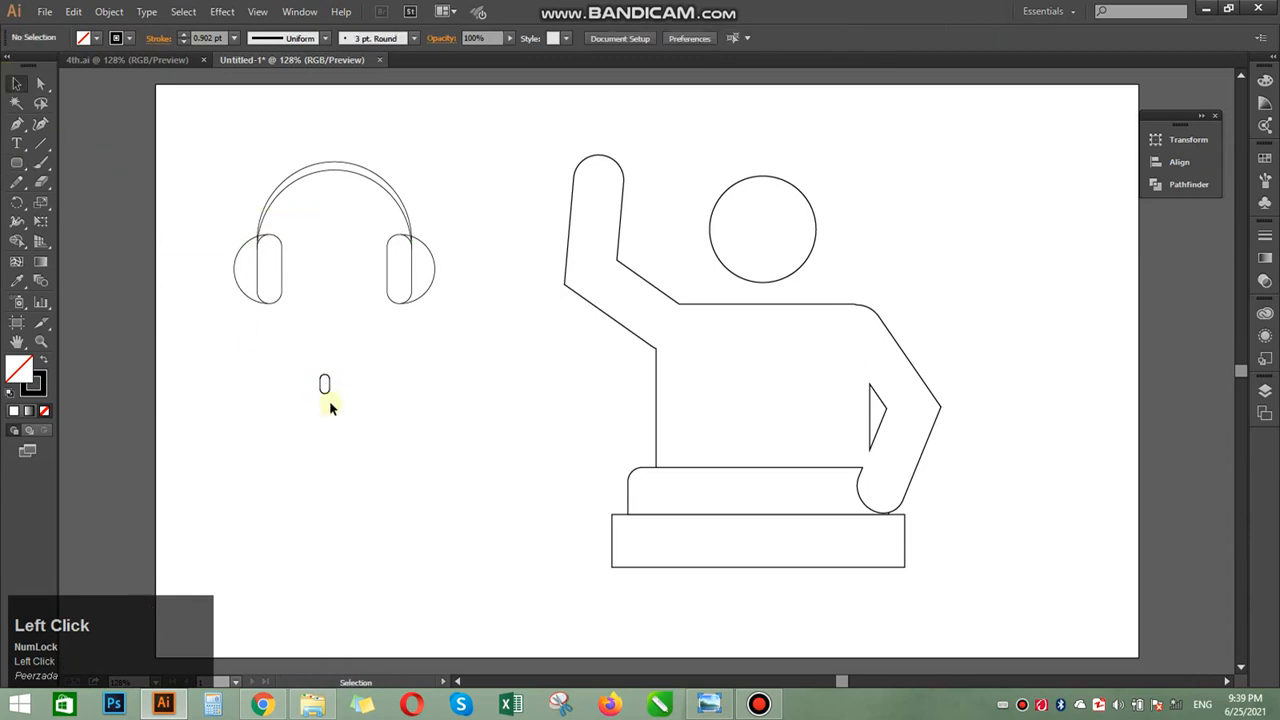
left_click_drag(313, 346, 415, 244)
Select all the headphone shapes and combine the overlapping pieces at both headband joints with the Shape Builder tool.
left_click_drag(449, 196, 244, 297)
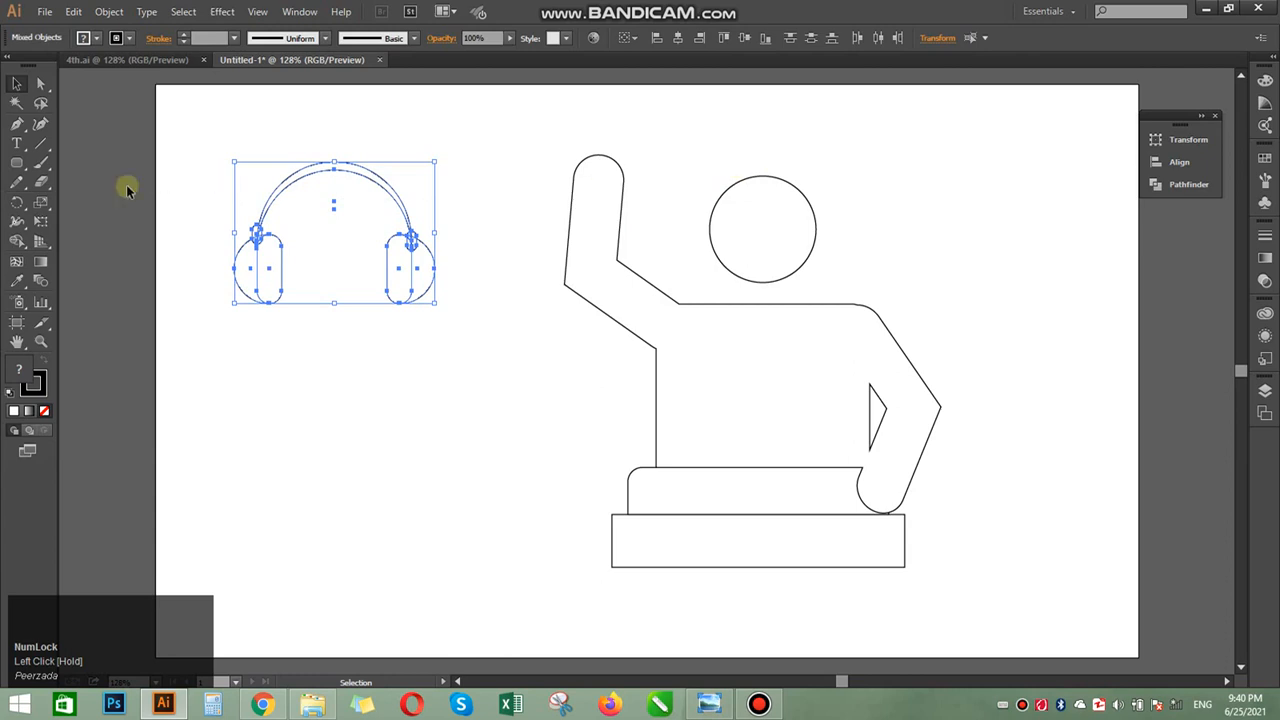
left_click(19, 243)
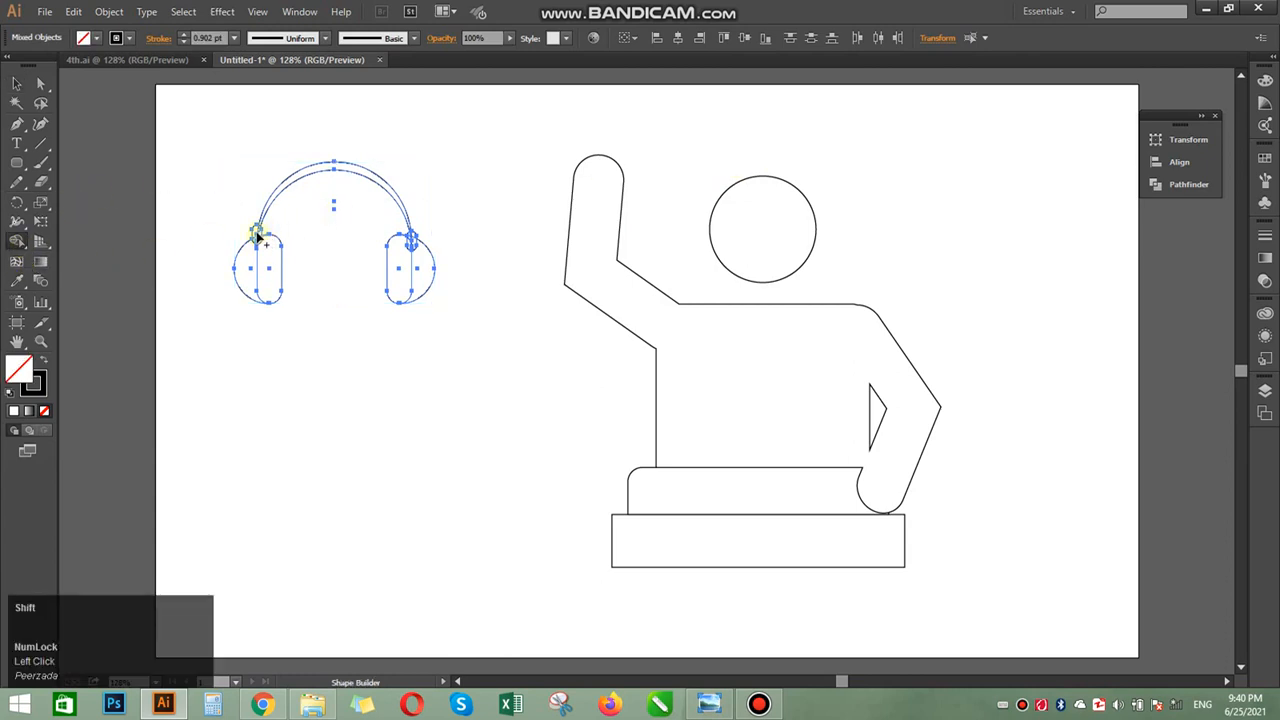
mouse_move(256, 235)
left_mouse_down()
mouse_move(398, 258)
mouse_move(412, 240)
left_mouse_up()
left_click(434, 222)
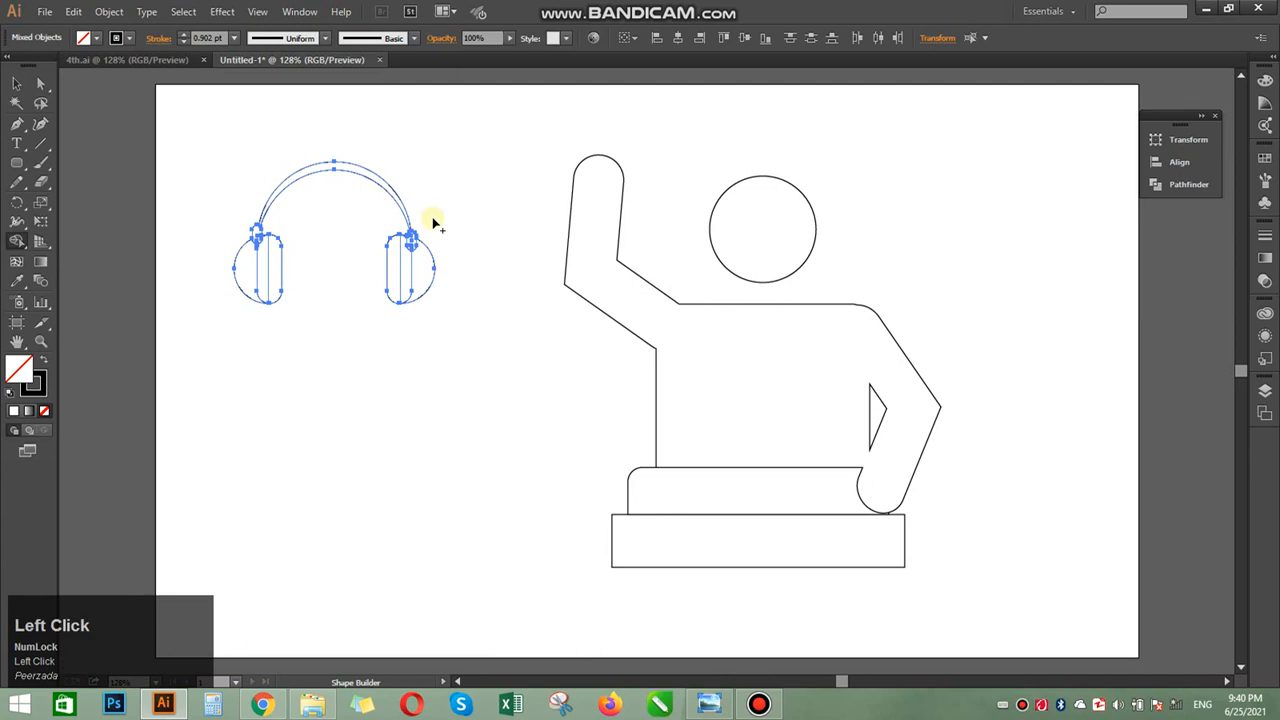
left_click(16, 84)
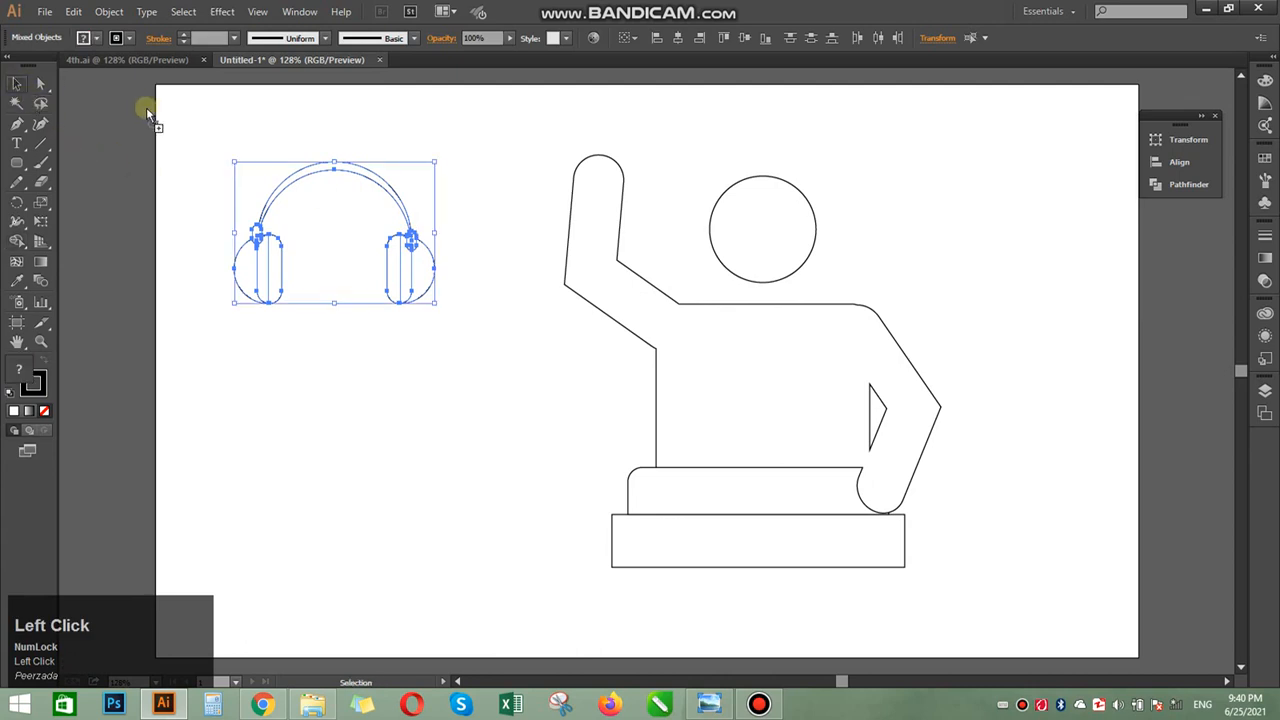
Reselect all the headphone shapes and merge the overlapping pieces at both headband joints with the Shape Builder tool.
left_click(156, 116)
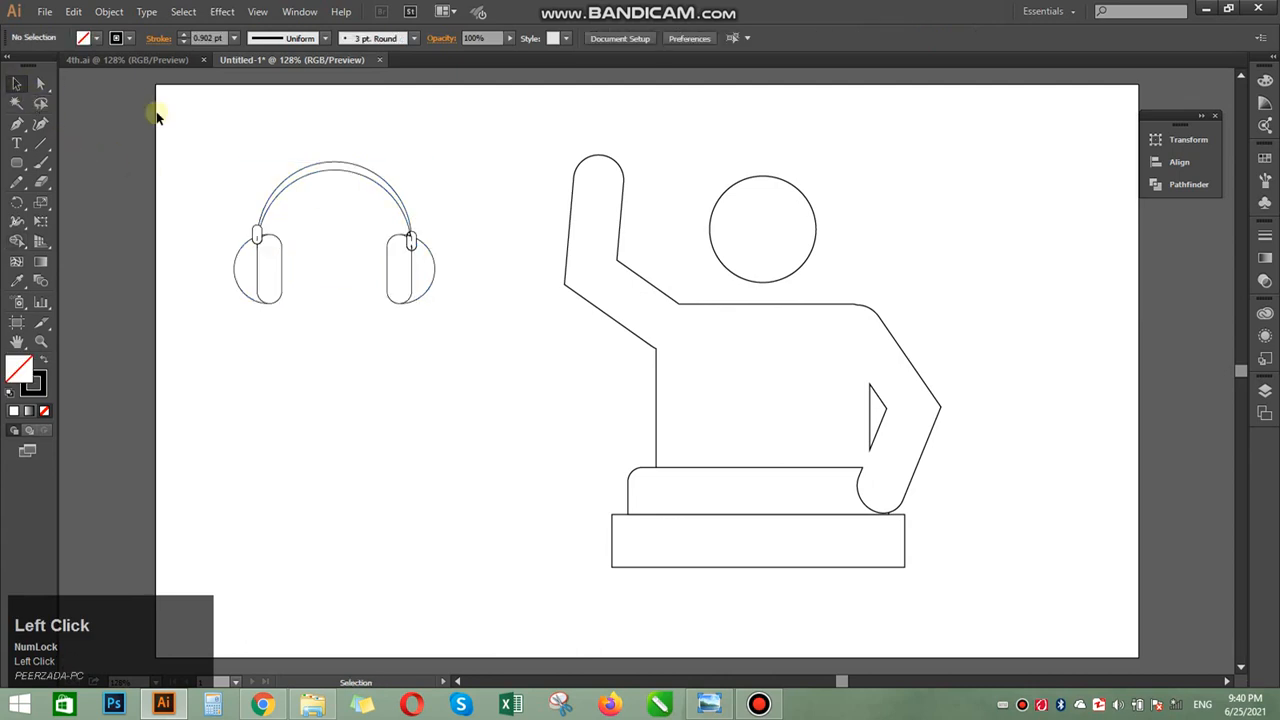
left_click_drag(174, 125, 355, 208)
left_click(12, 262)
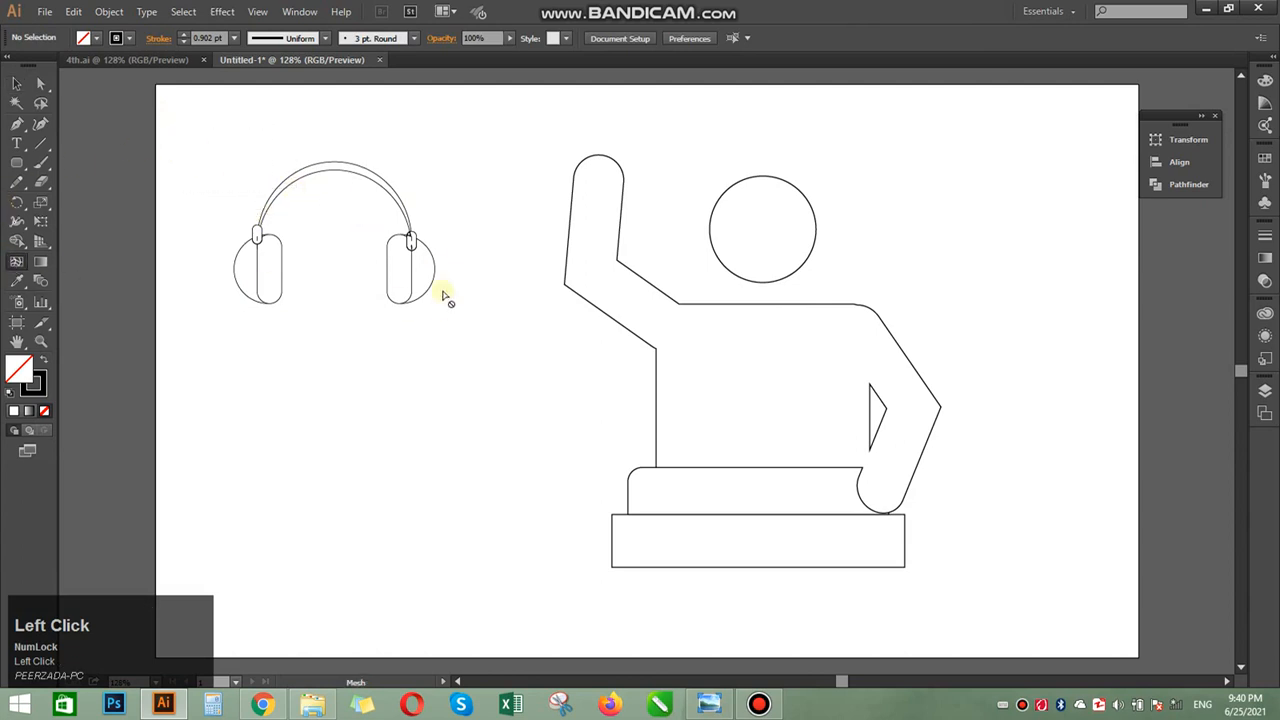
left_click(17, 84)
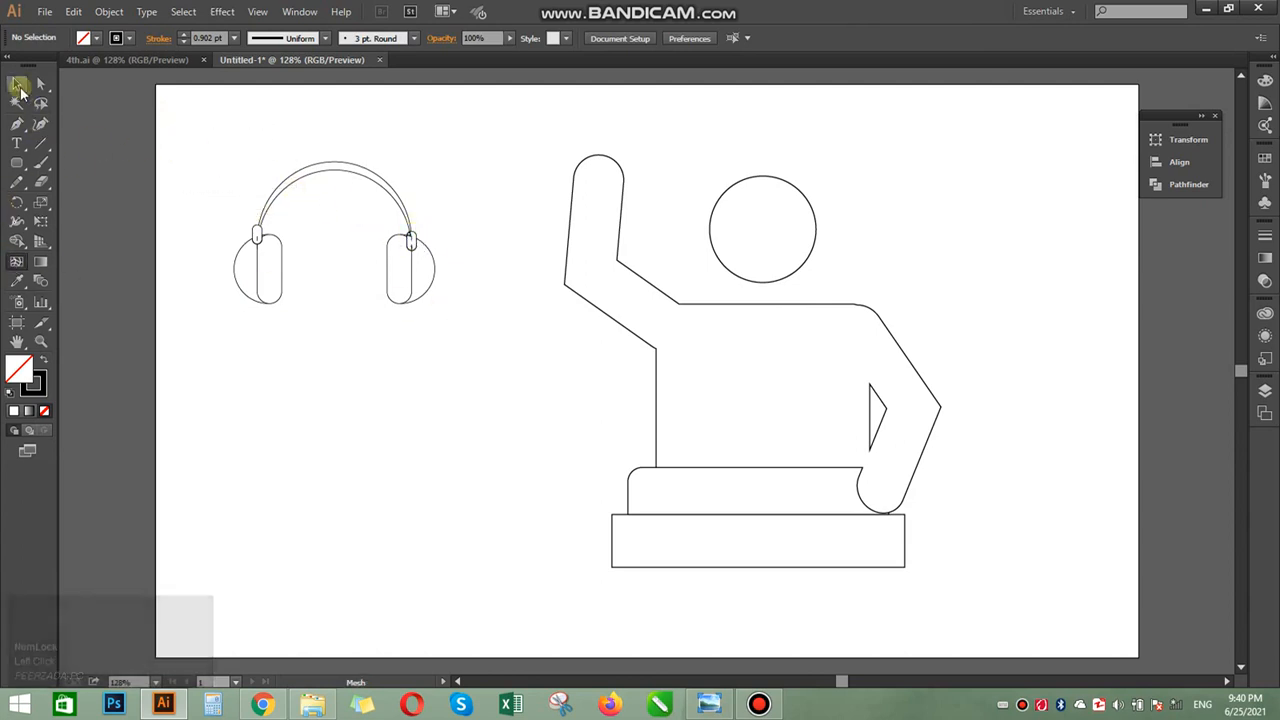
left_click_drag(220, 151, 438, 307)
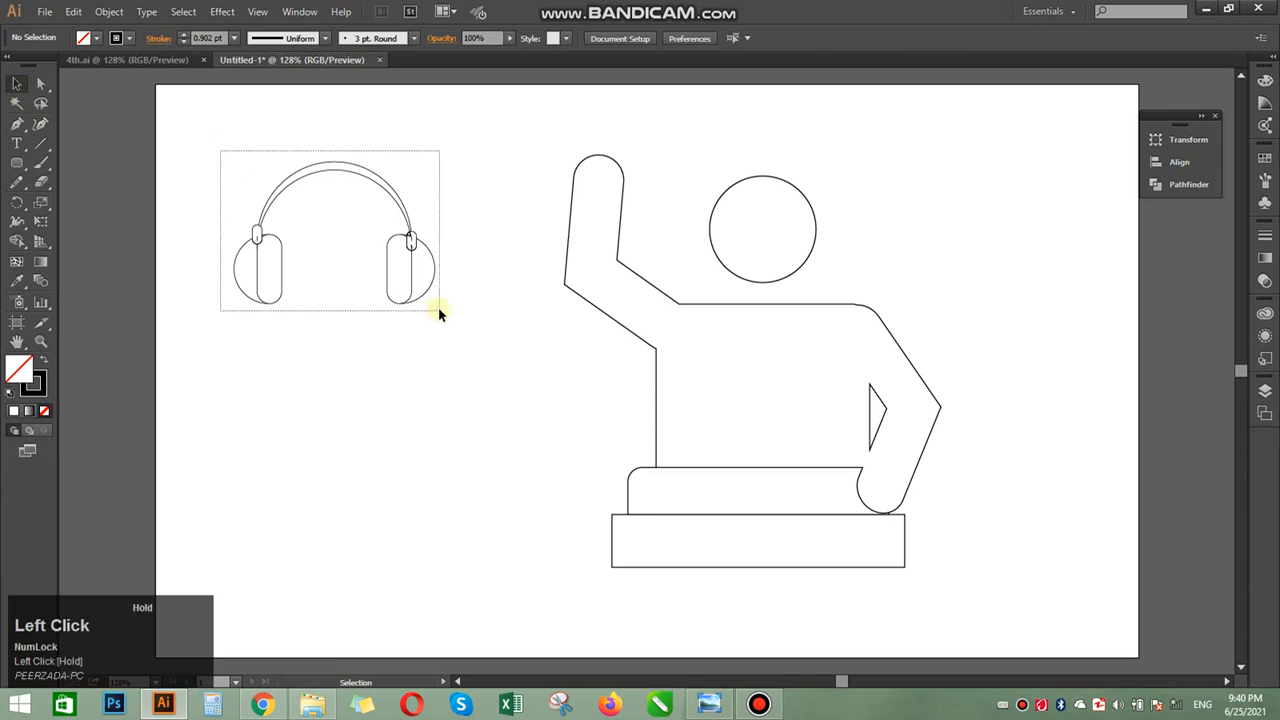
left_click(17, 241)
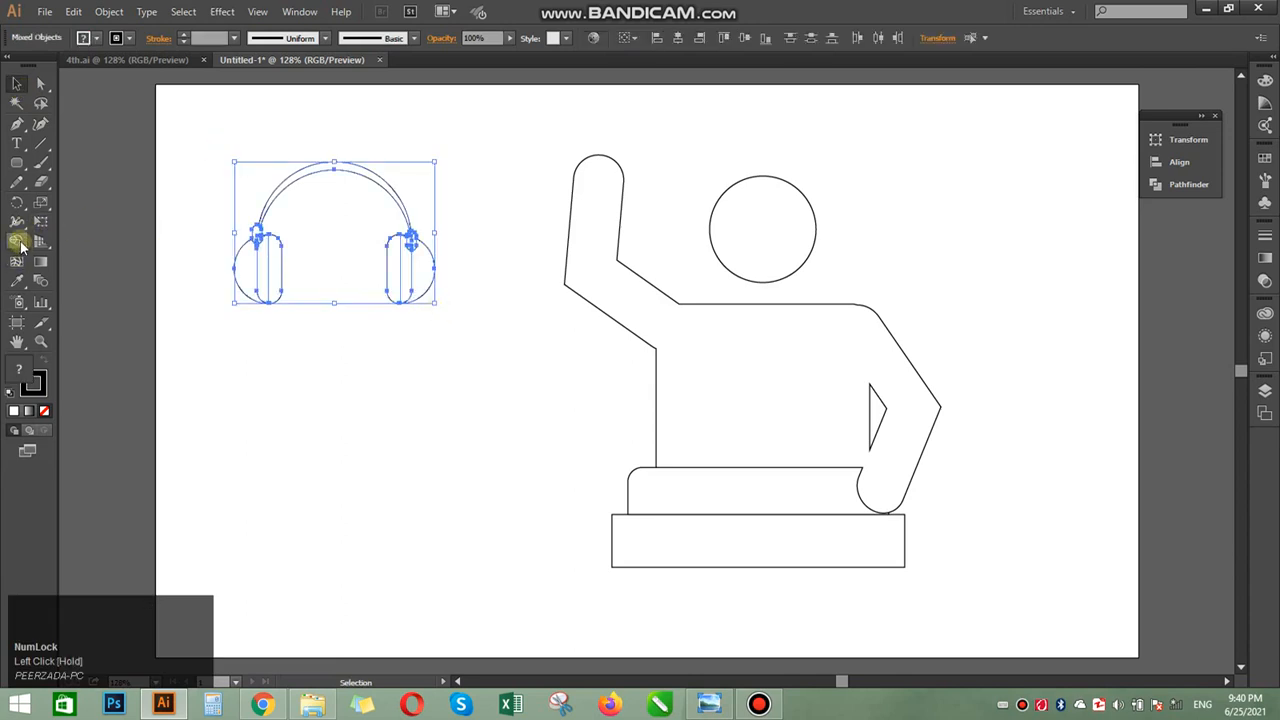
left_click(410, 240, "shift")
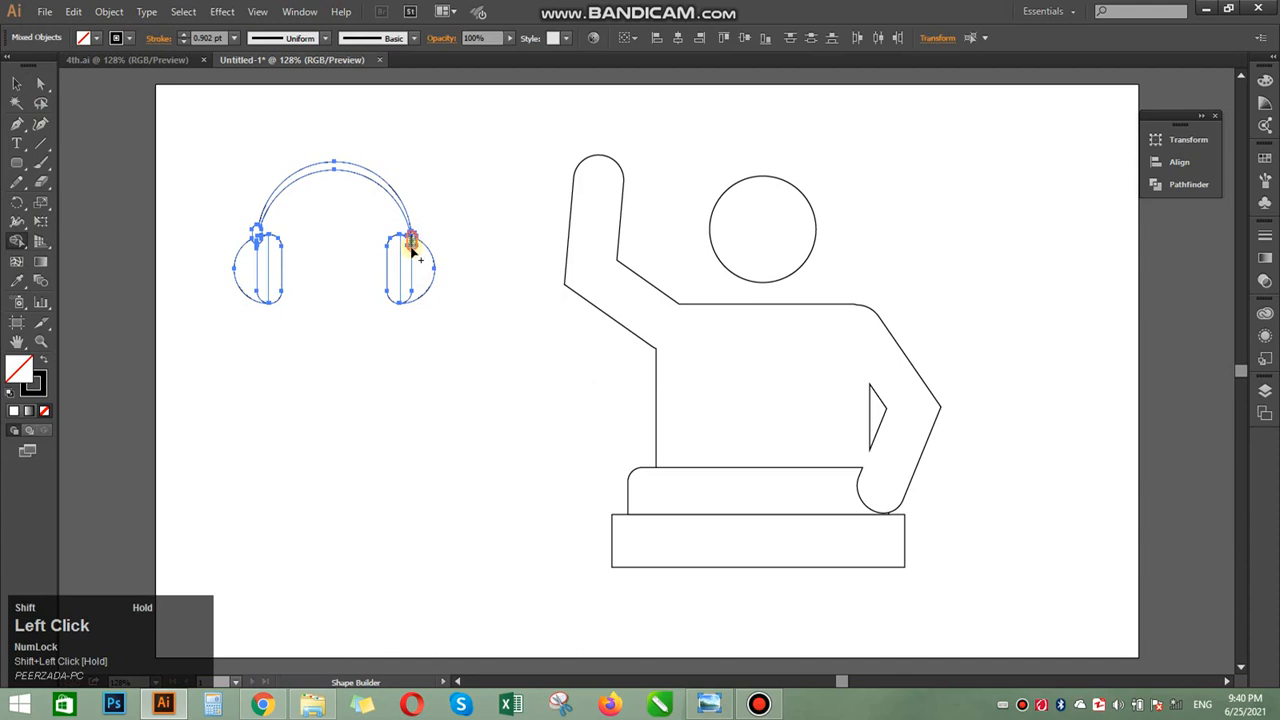
left_click(266, 248)
Delete the leftover fragments inside the two connectors between headband and ear cups.
left_click(16, 84)
left_click(363, 223)
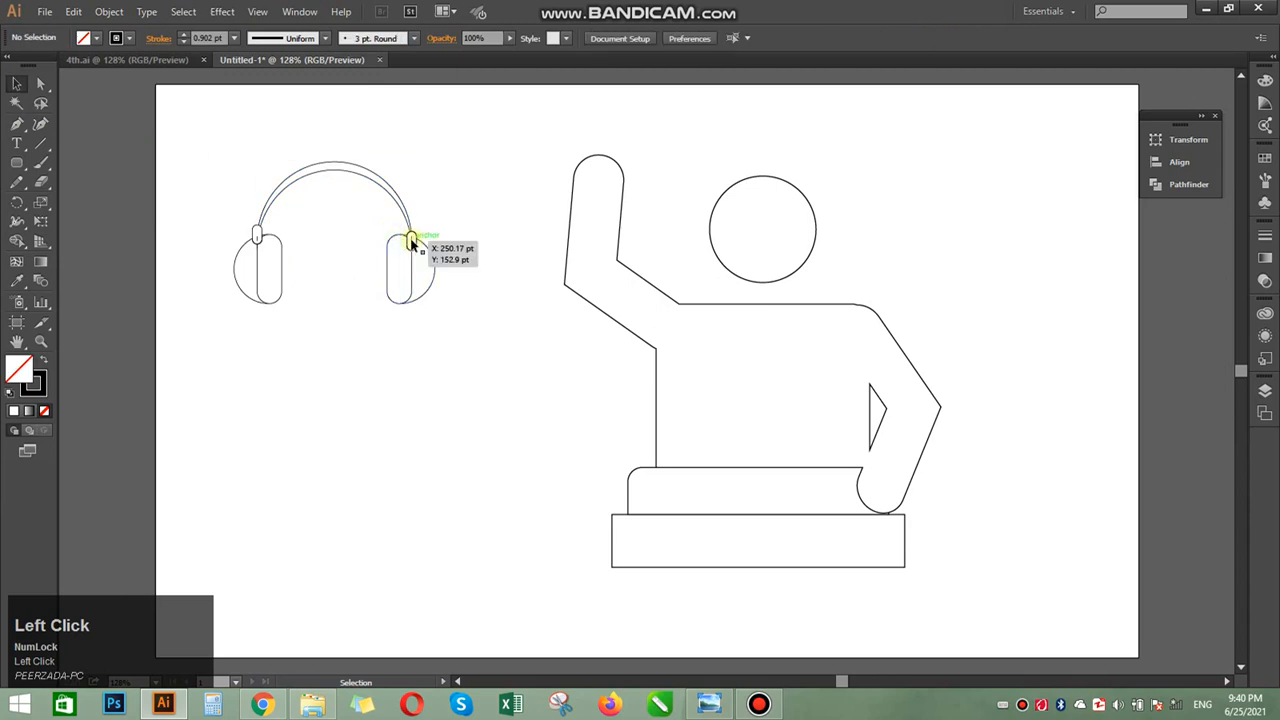
left_click(412, 243)
key("Delete")
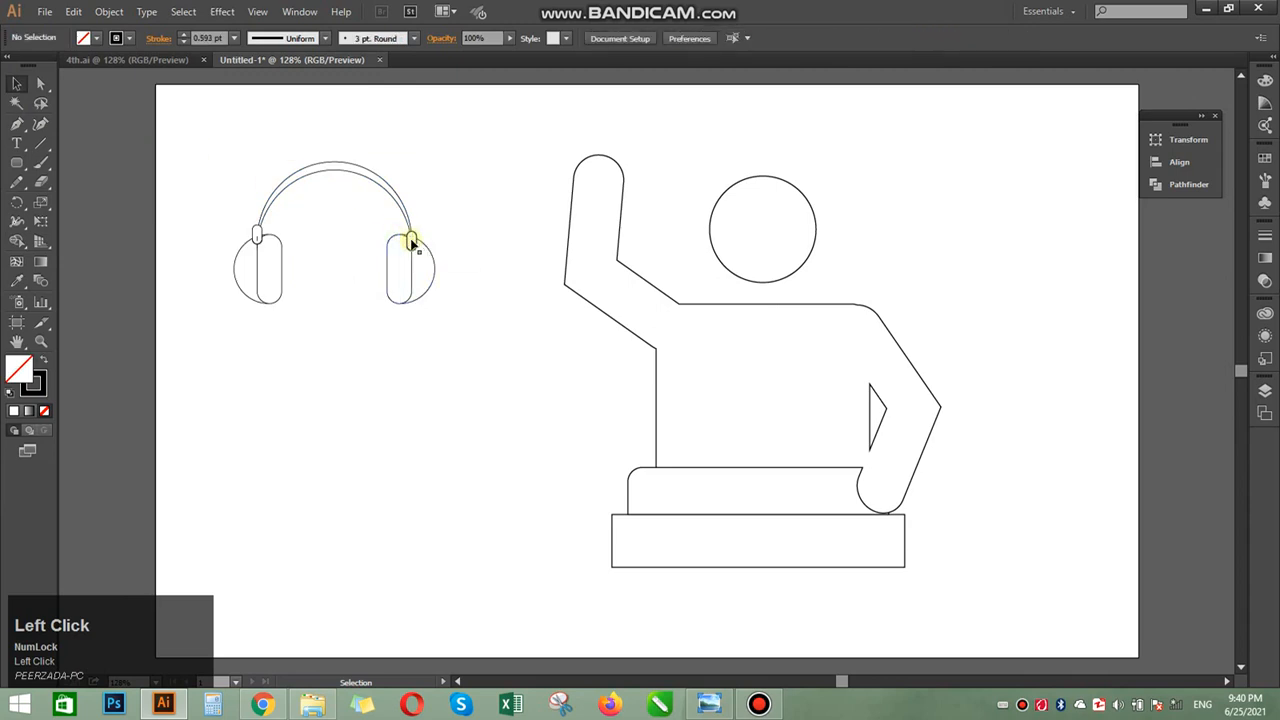
left_click(258, 245)
key("Delete")
Group all the headphone shapes, then place the group over the head, scaled to about 217 by 154 pt.
left_click_drag(219, 146, 437, 338)
key("ctrl+g")
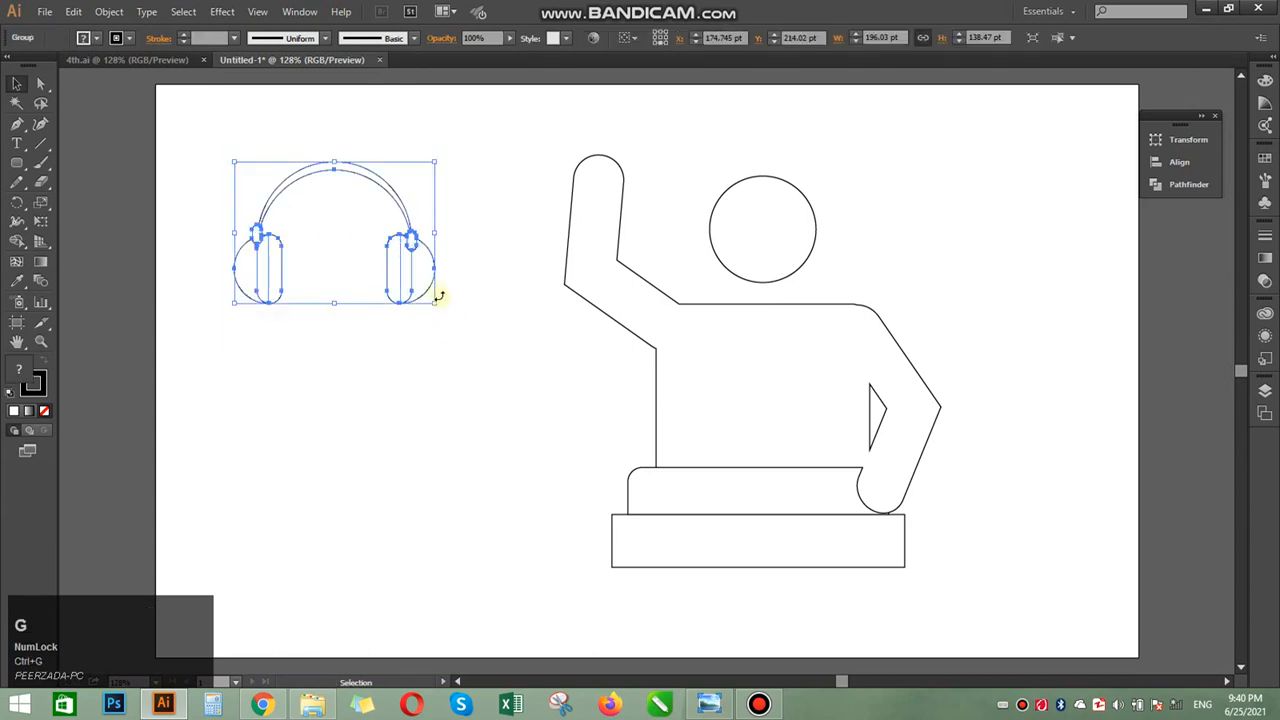
left_click_drag(430, 287, 873, 253)
left_click(895, 255)
left_click(949, 346)
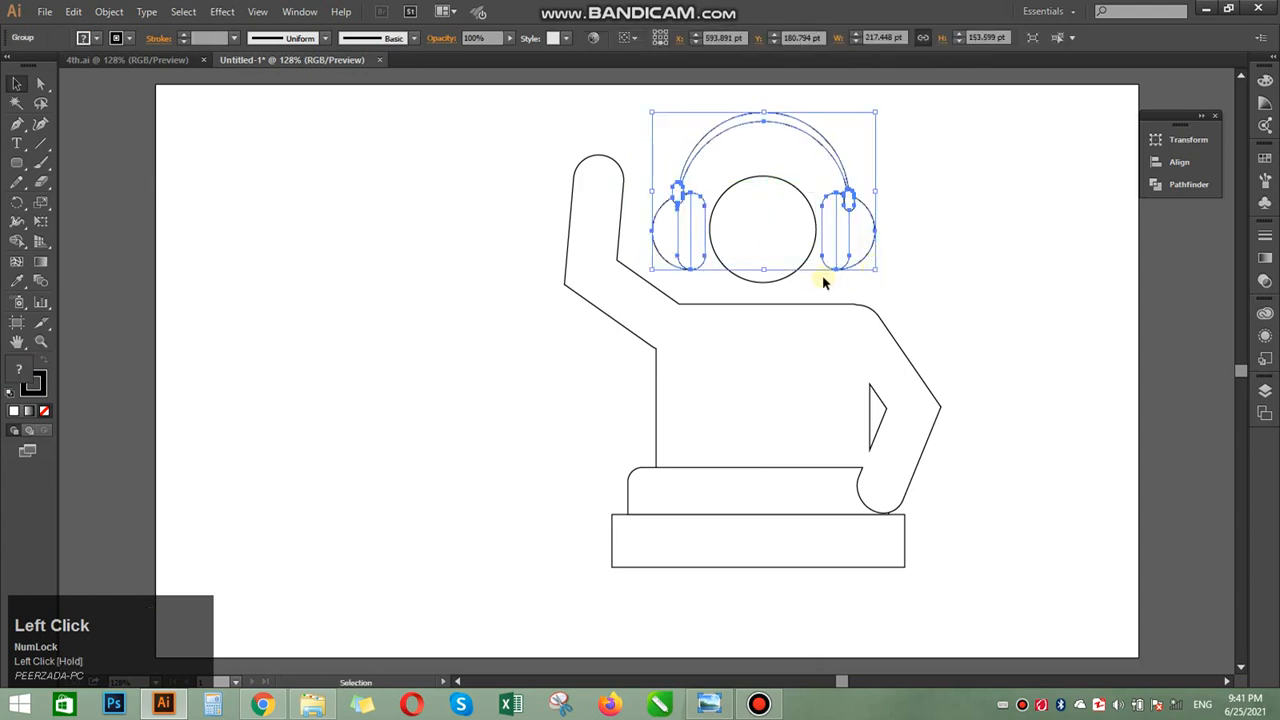
left_click(886, 283)
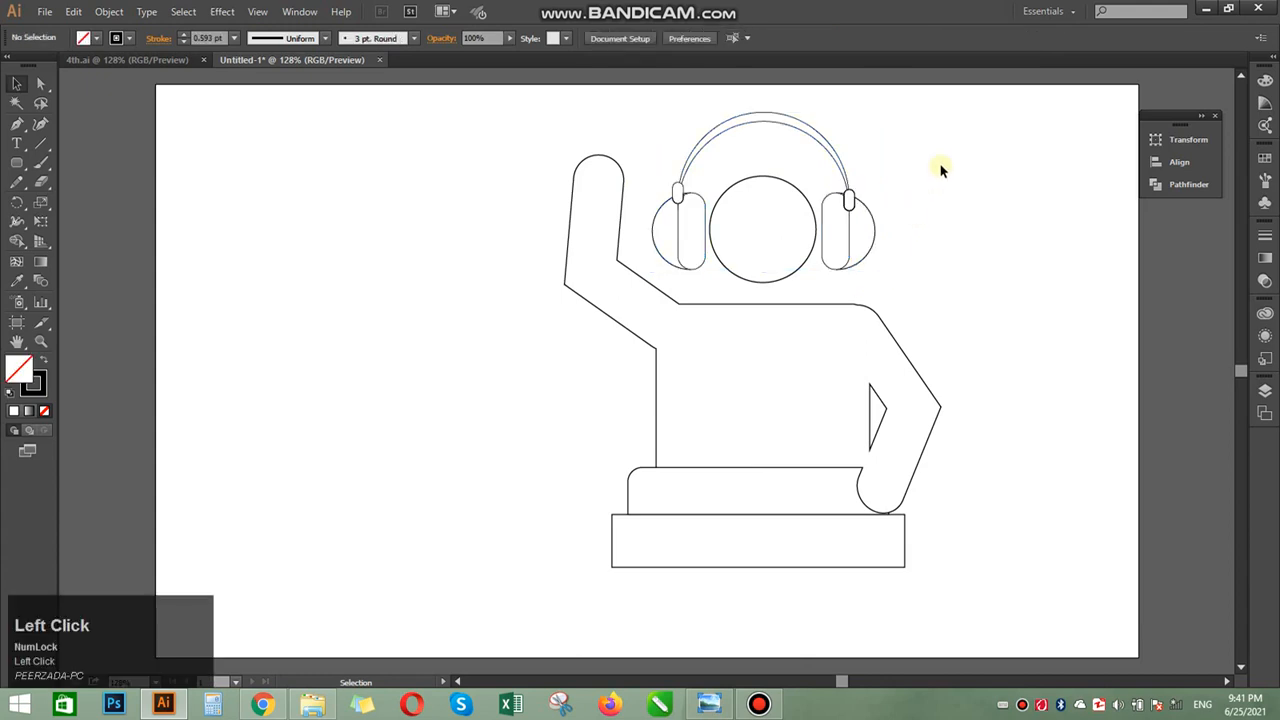
Scale the head circle down slightly about its centre so it sits between the ear cups.
left_click(873, 212)
left_click(934, 243)
left_click(818, 246)
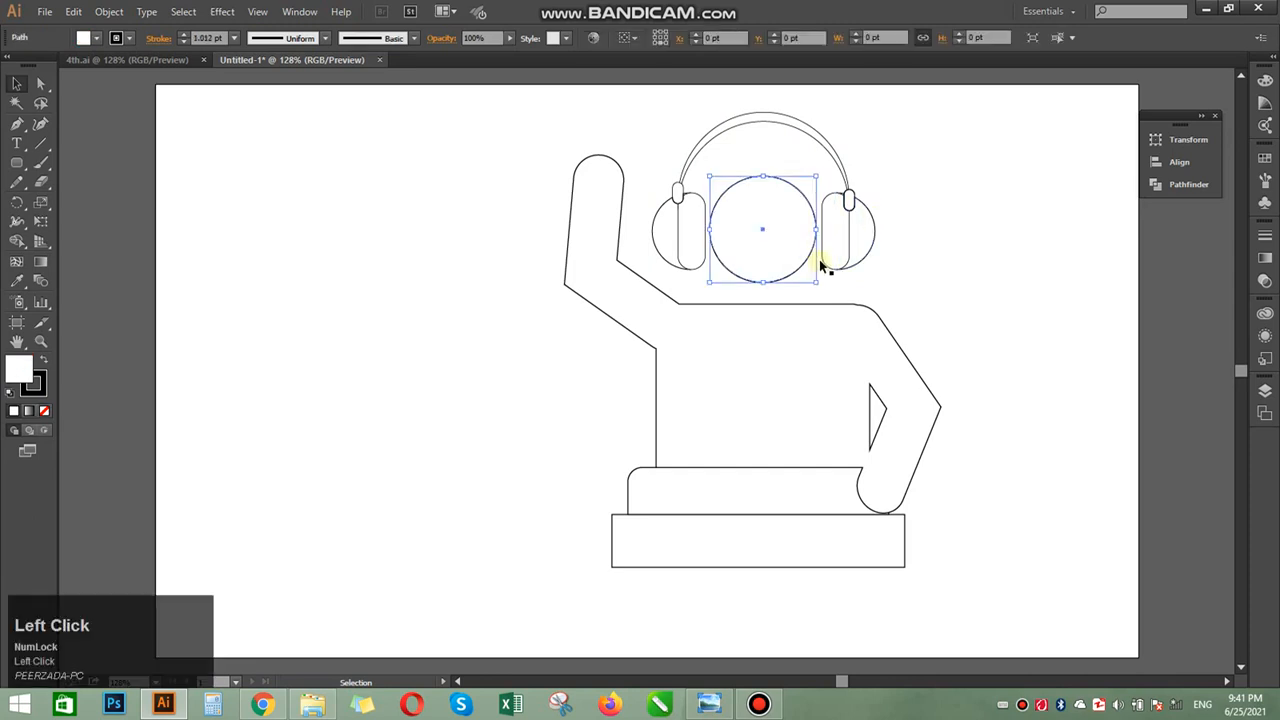
left_click_drag(818, 284, 808, 274)
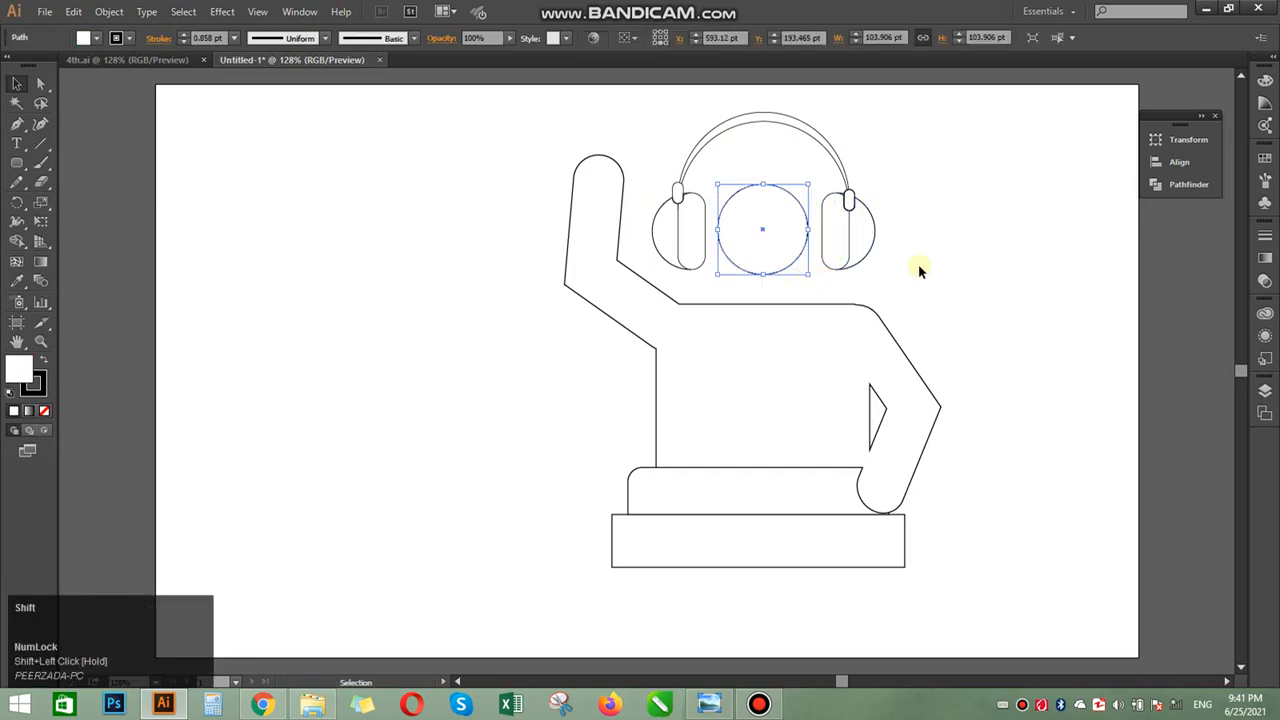
left_click(927, 263)
Scale the headphone group down to about 179 by 127 pt and fit it closely around the head.
left_click(876, 247)
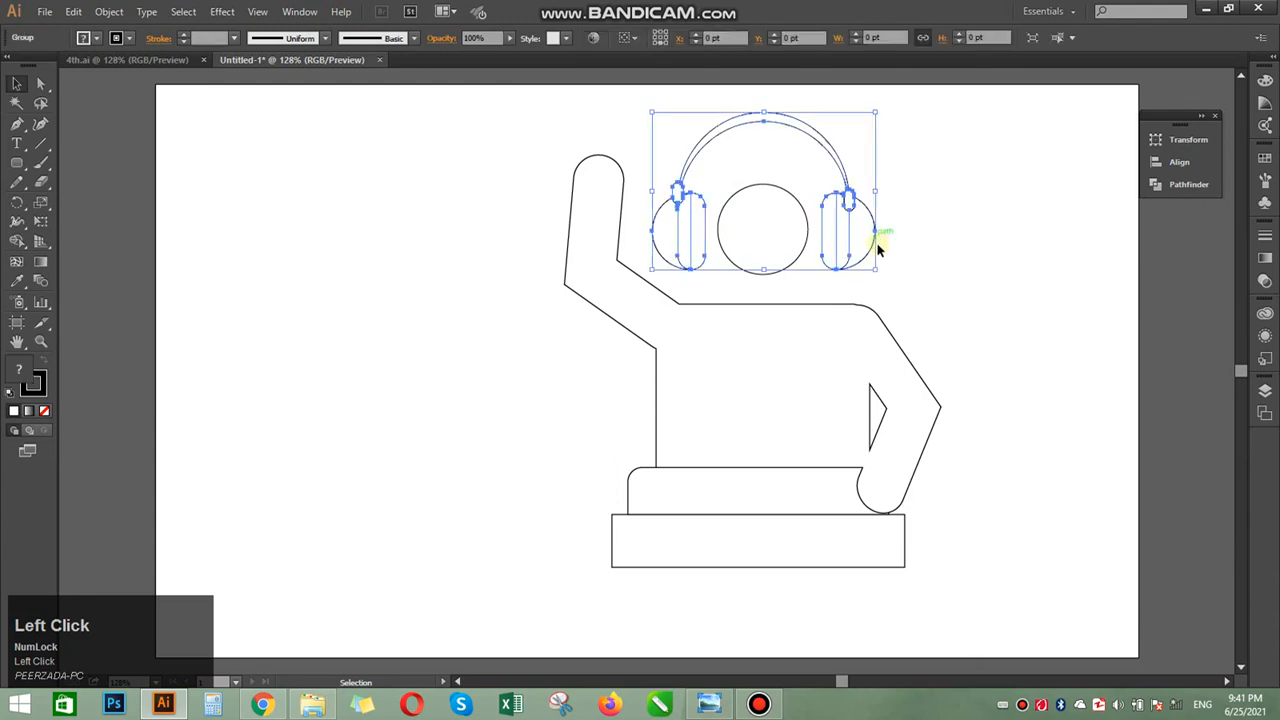
left_click_drag(875, 268, 866, 263)
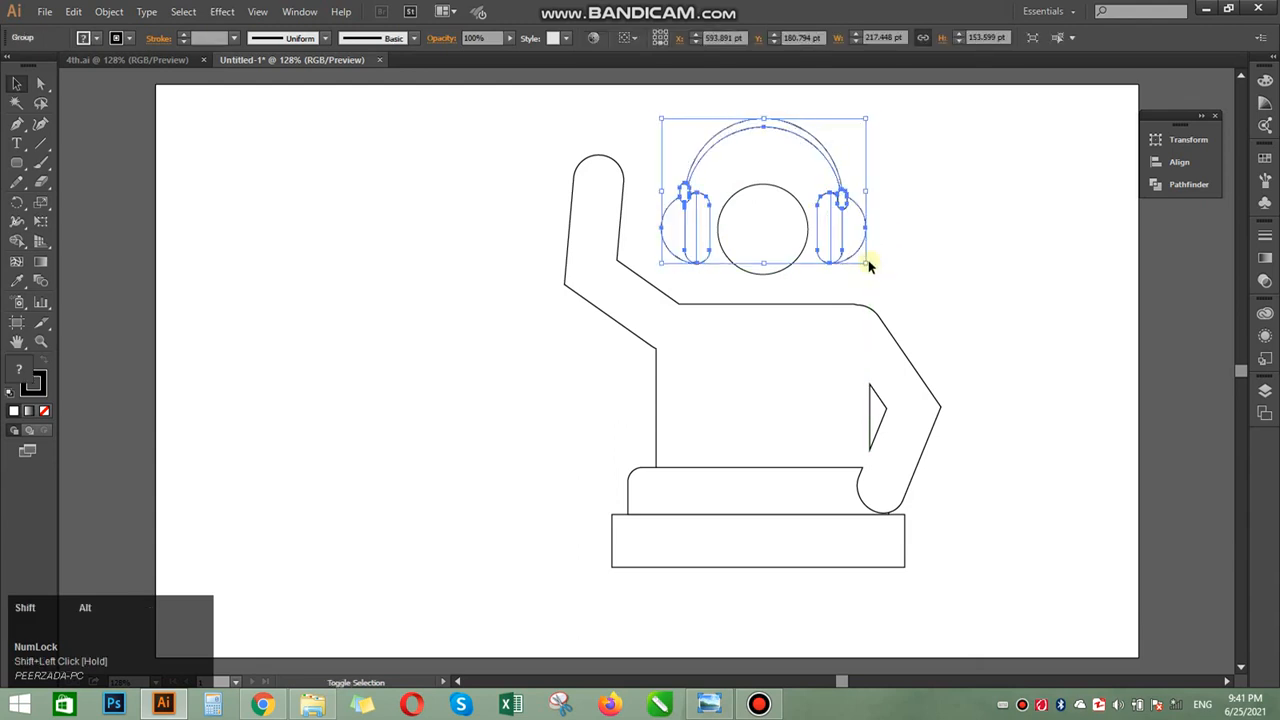
left_click(907, 264)
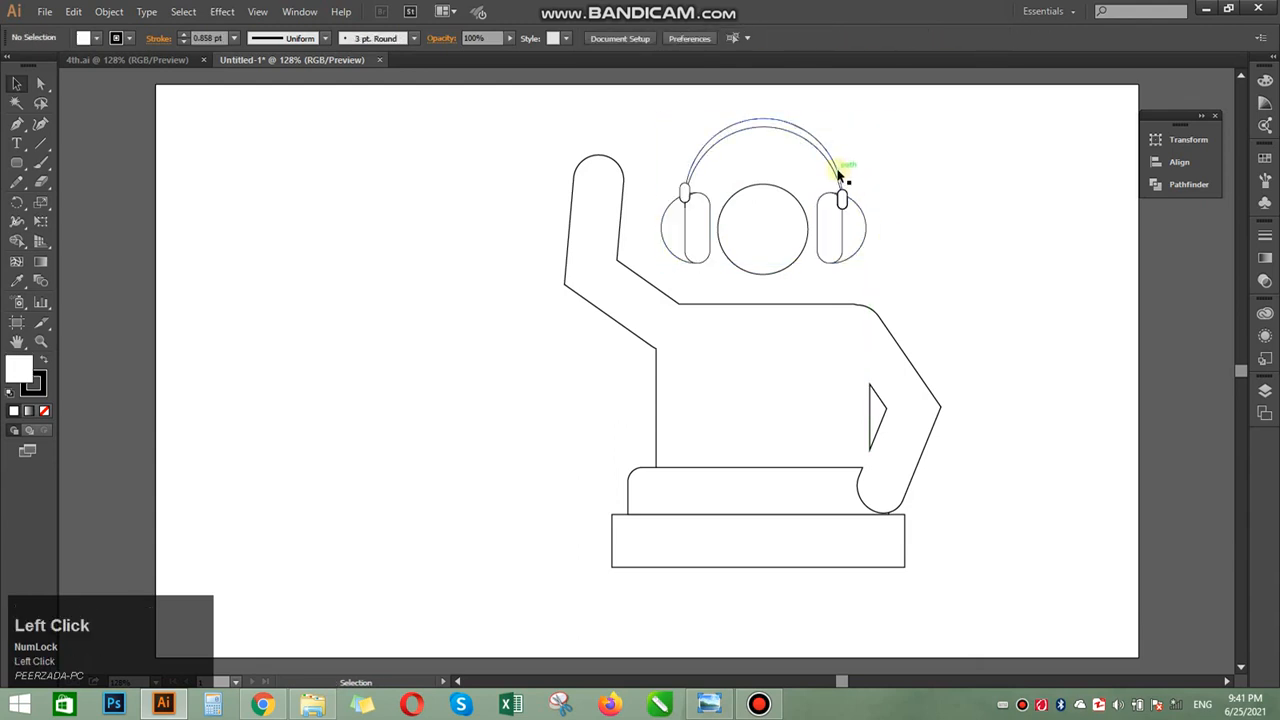
left_click(840, 174)
mouse_move(866, 264)
left_mouse_down()
mouse_move(848, 241)
mouse_move(857, 267)
left_mouse_up()
left_click(923, 323)
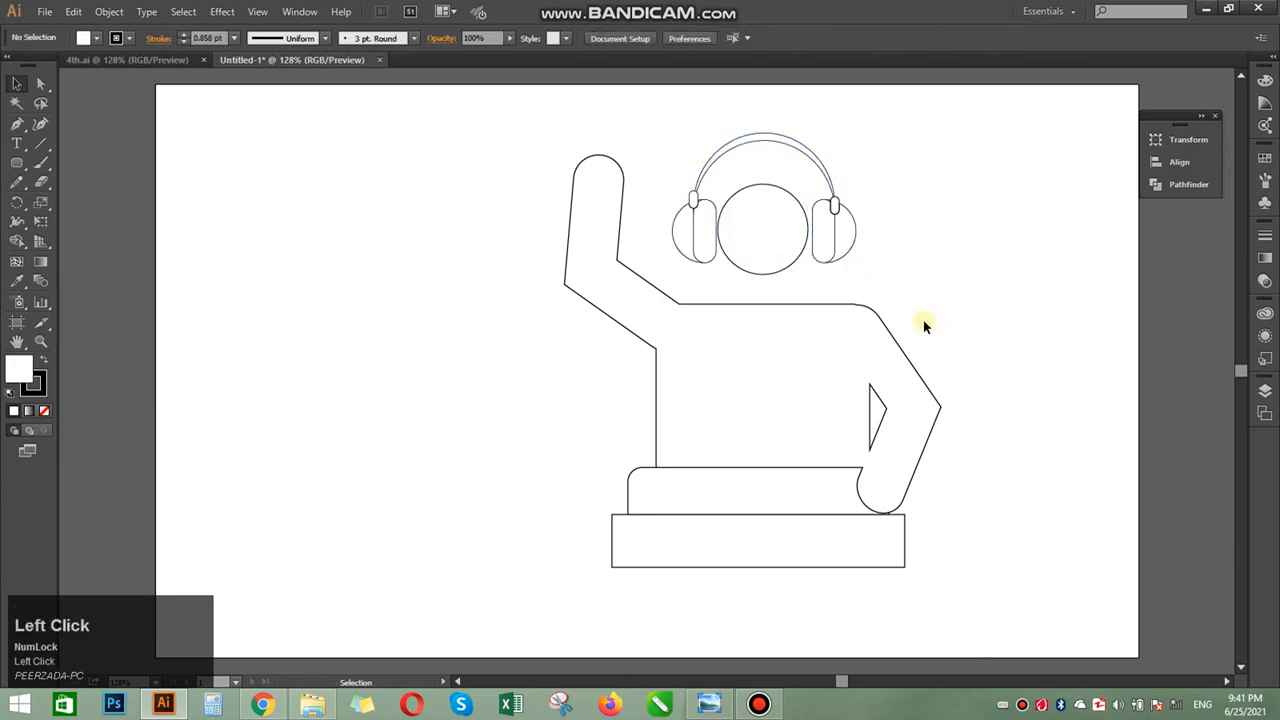
Enlarge the headphone group slightly around the head.
left_click(850, 256)
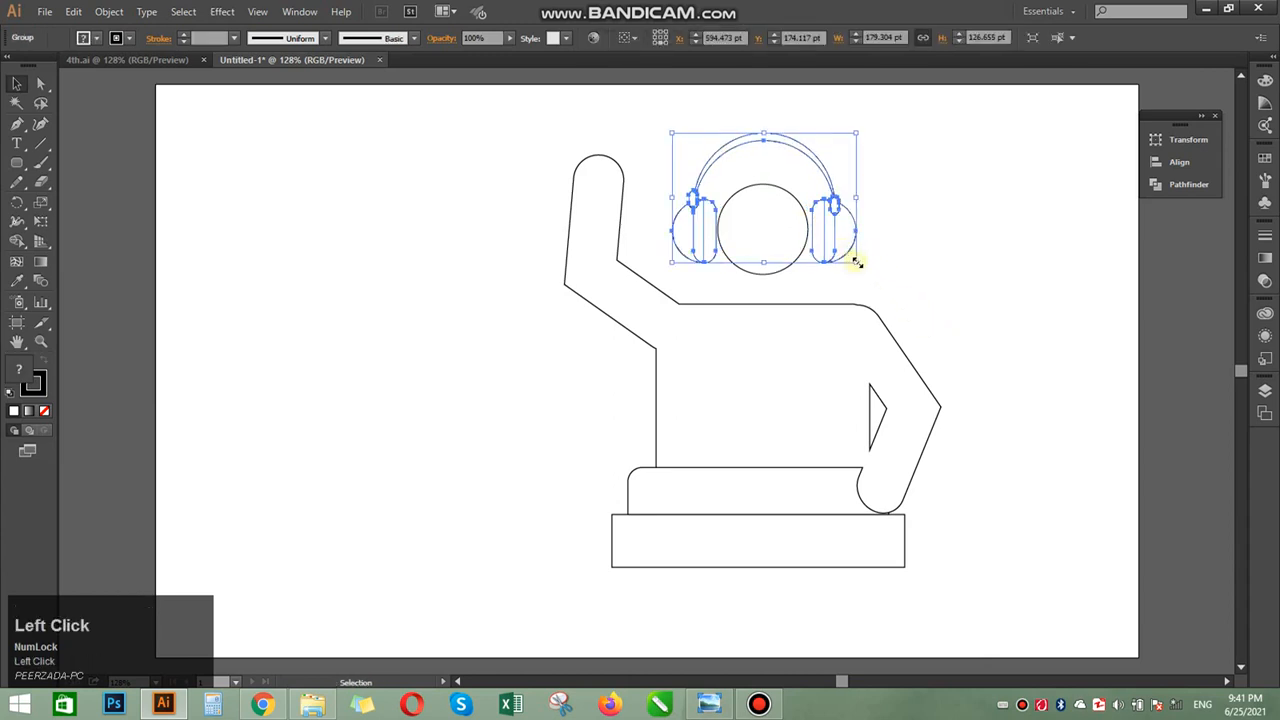
left_click_drag(857, 262, 866, 268)
left_click(918, 292)
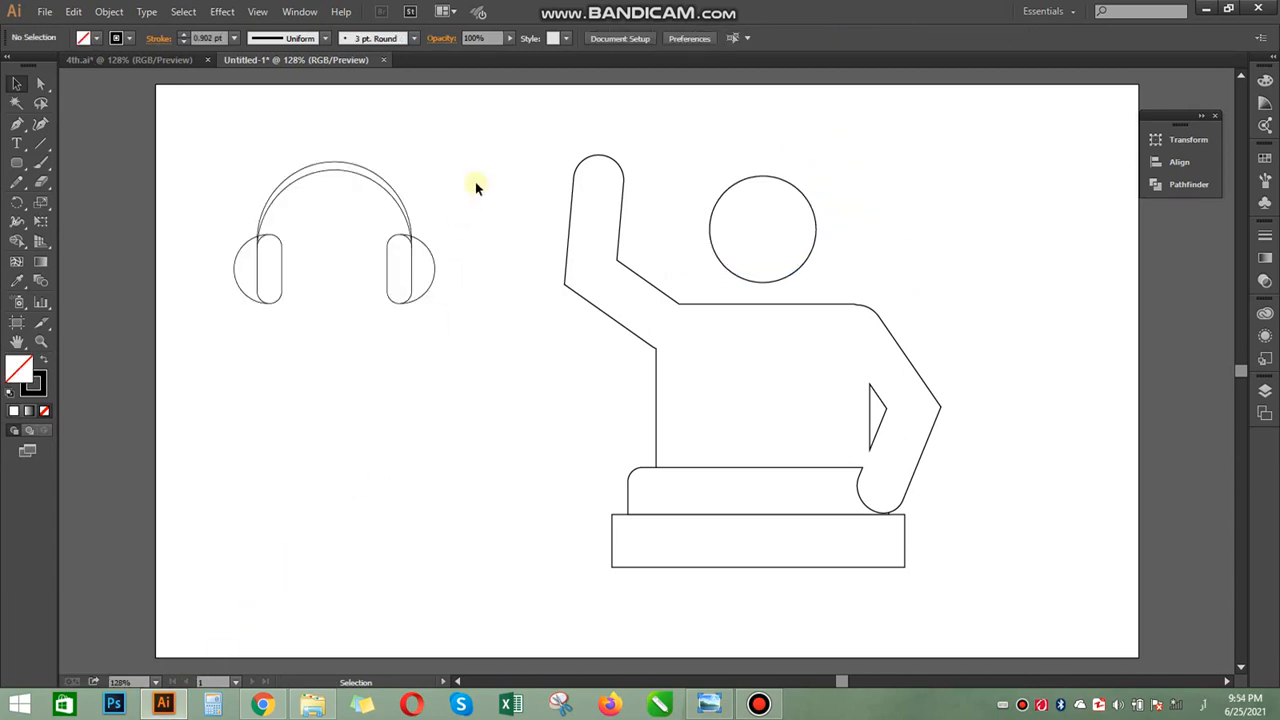
Move the headphones without connectors over the figure's head and scale them to about 225 by 159 pt.
left_click_drag(466, 160, 228, 318)
left_click_drag(424, 254, 865, 250)
left_click(990, 322)
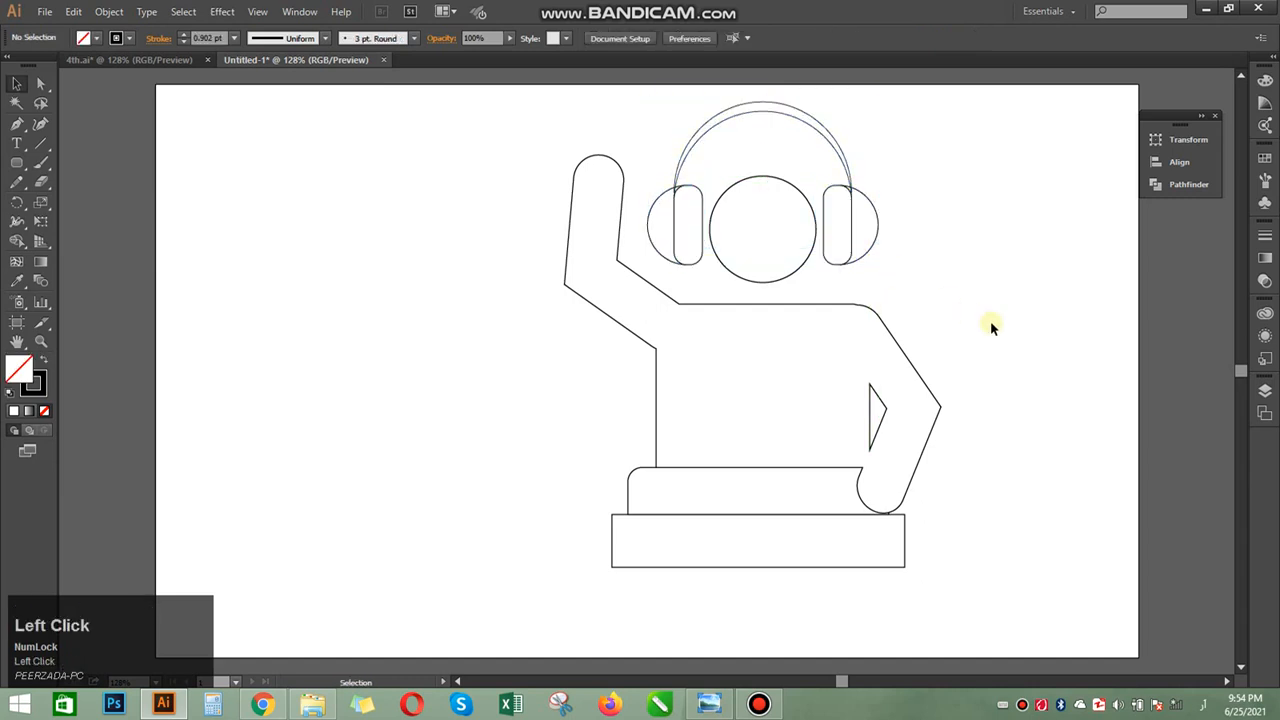
Group the headband and both ear cups, then lower the headphones slightly around the head.
left_click(840, 266)
left_click(592, 162, "shift")
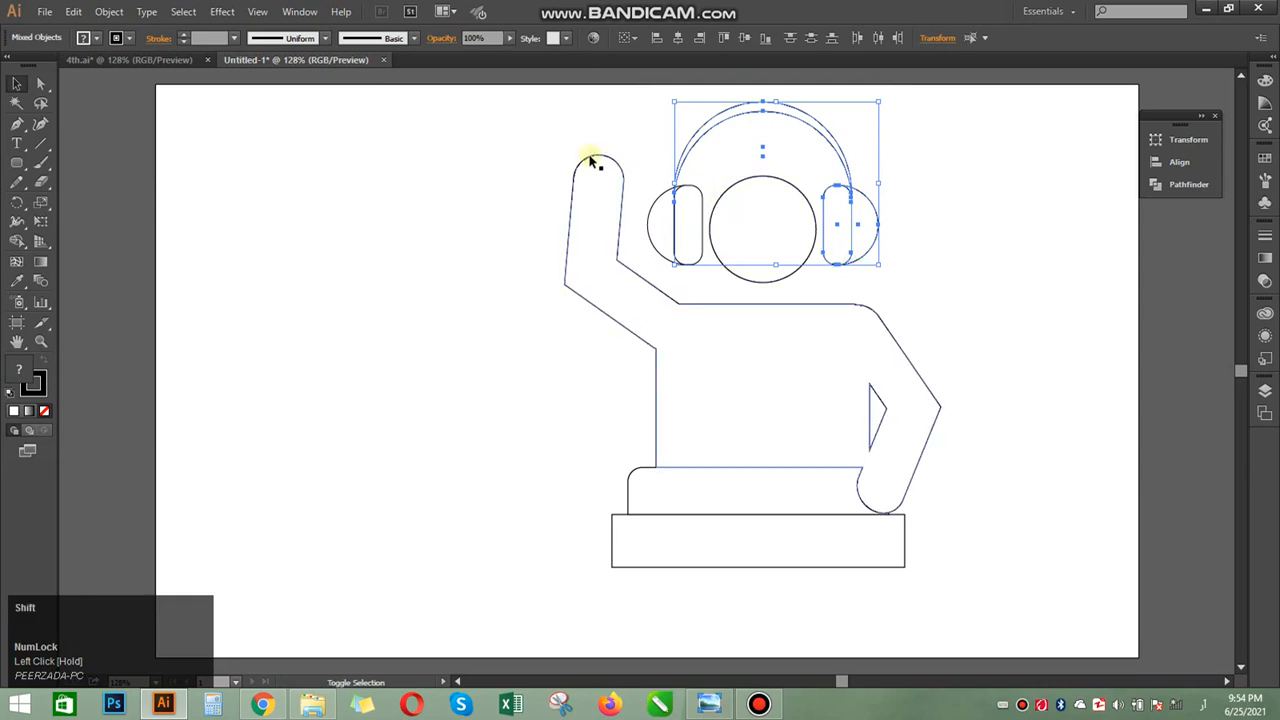
left_click_drag(646, 155, 704, 256)
left_click(706, 262)
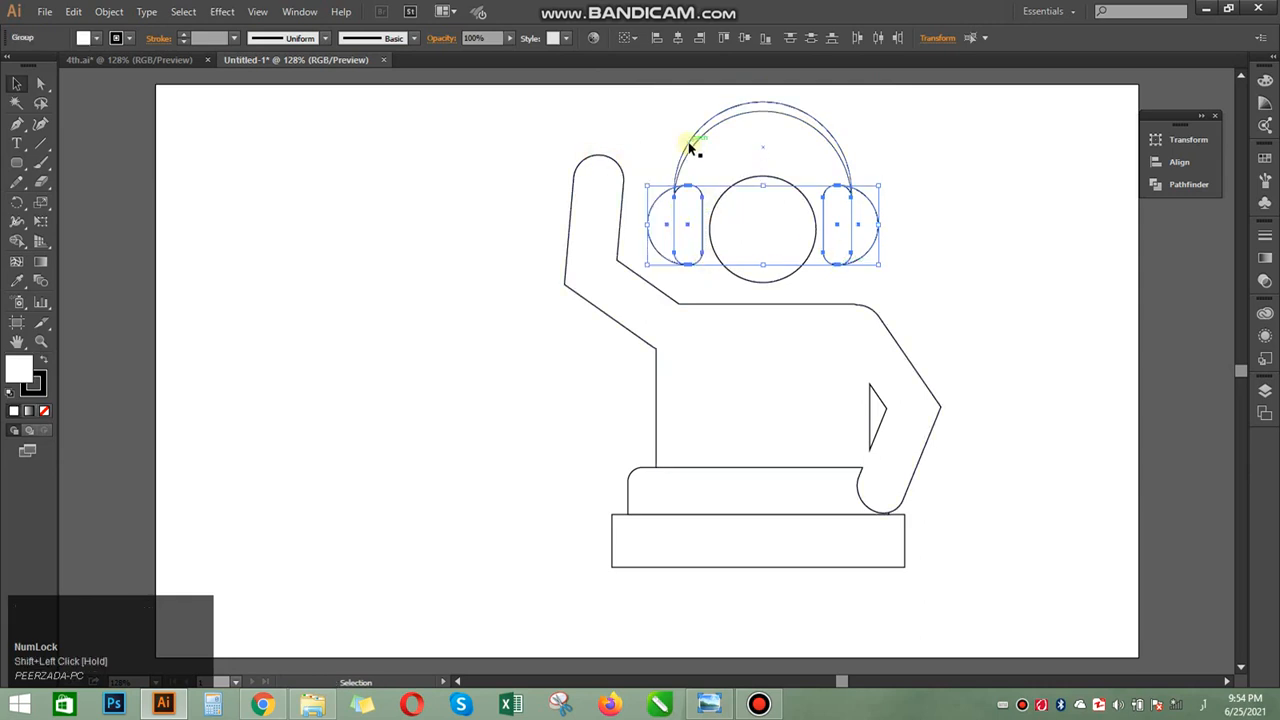
left_click_drag(666, 128, 745, 140)
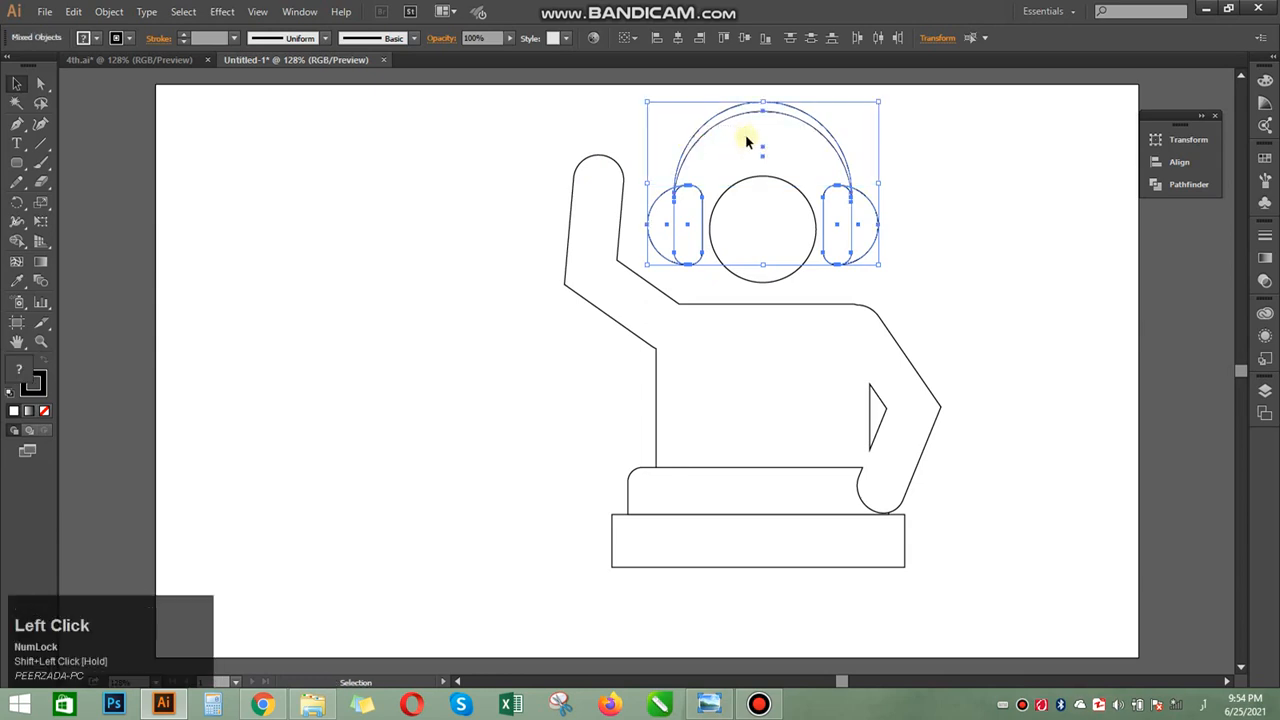
key("ctrl+g")
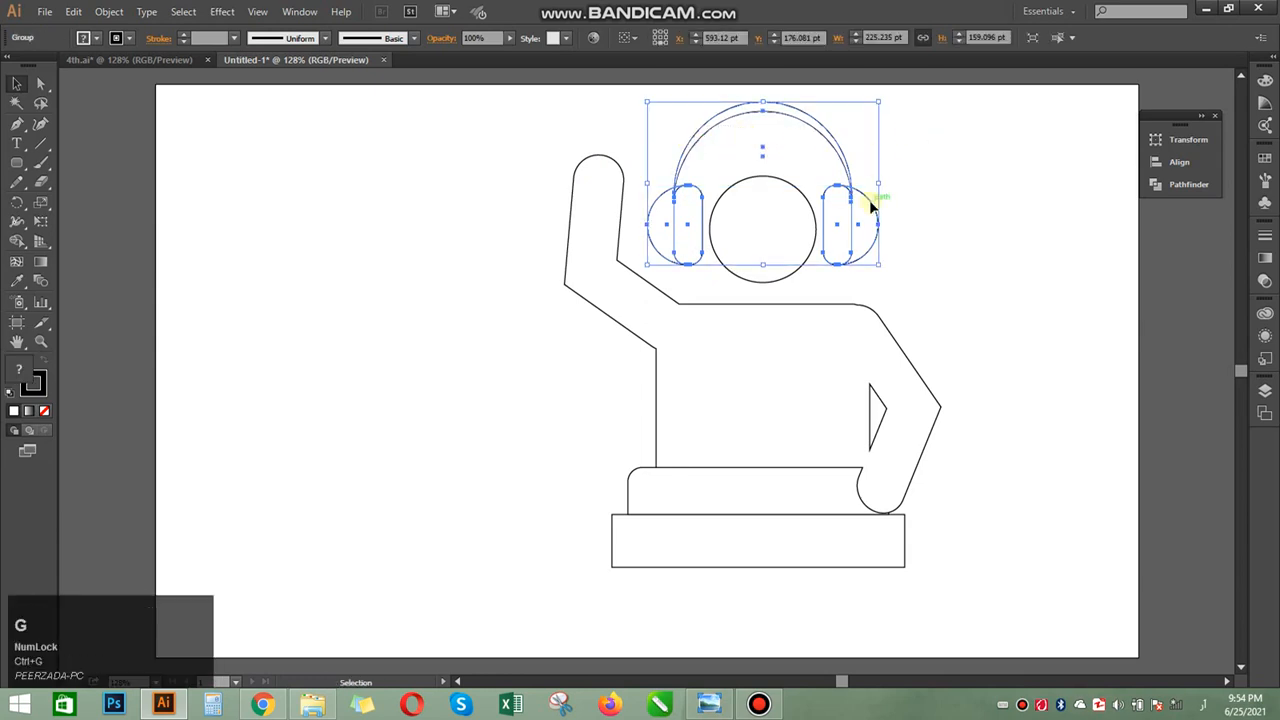
left_click_drag(871, 205, 870, 214)
left_click(957, 208)
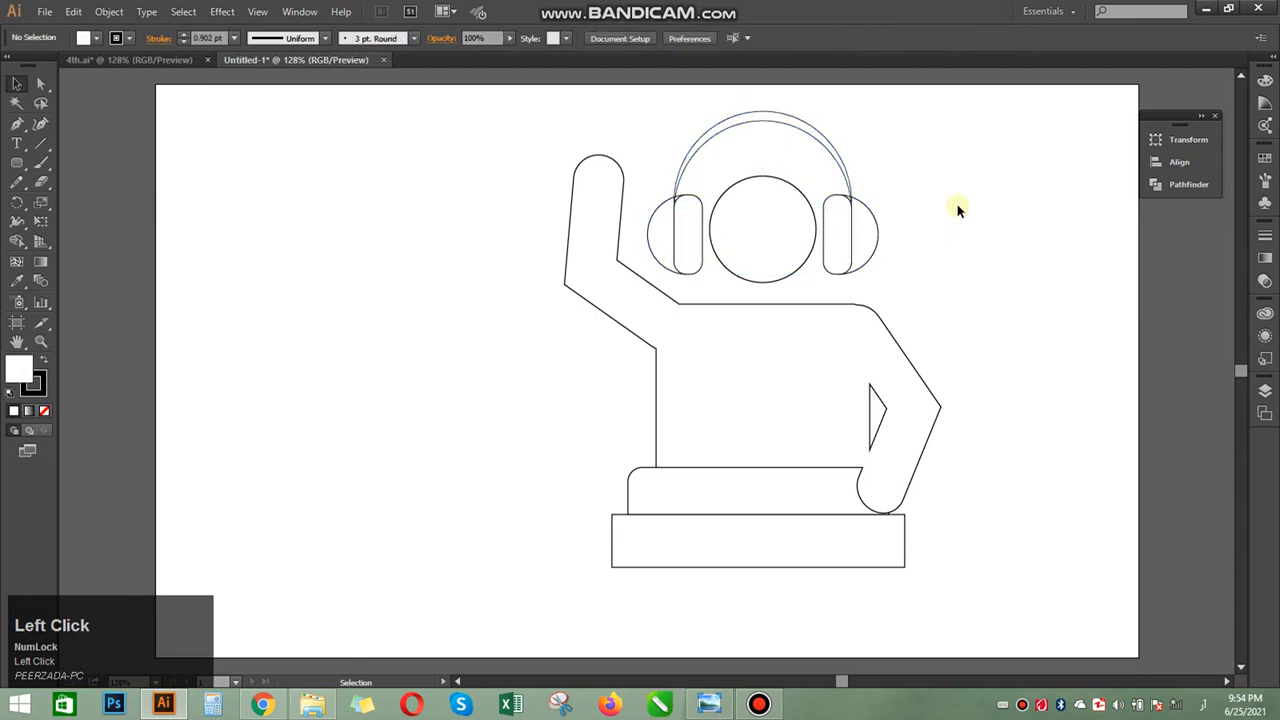
left_click_drag(942, 171, 698, 260)
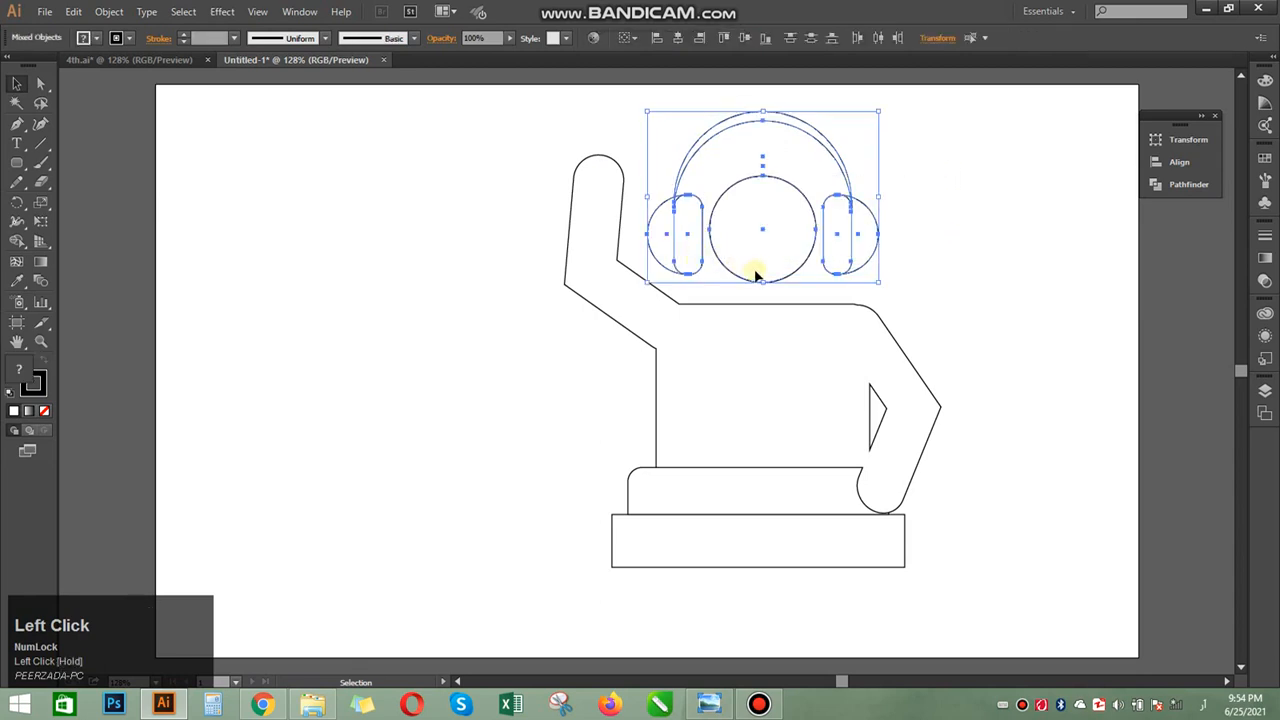
left_click_drag(768, 284, 766, 283)
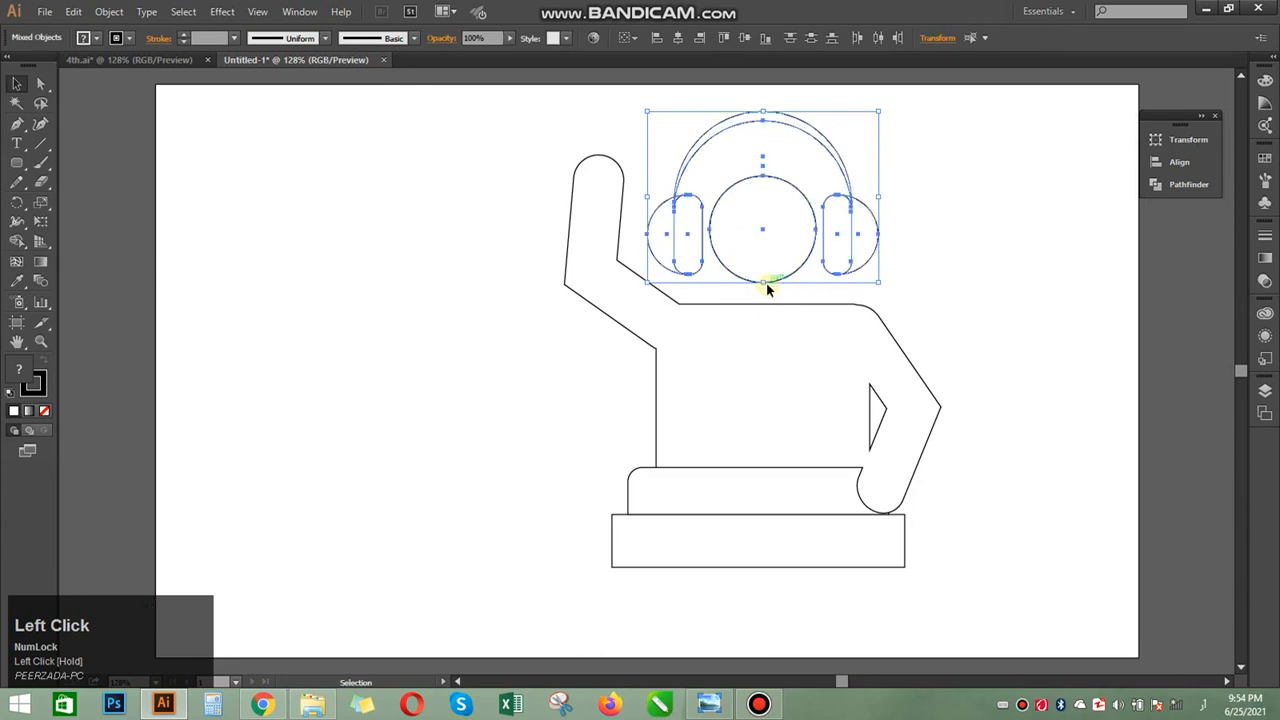
left_click(996, 285)
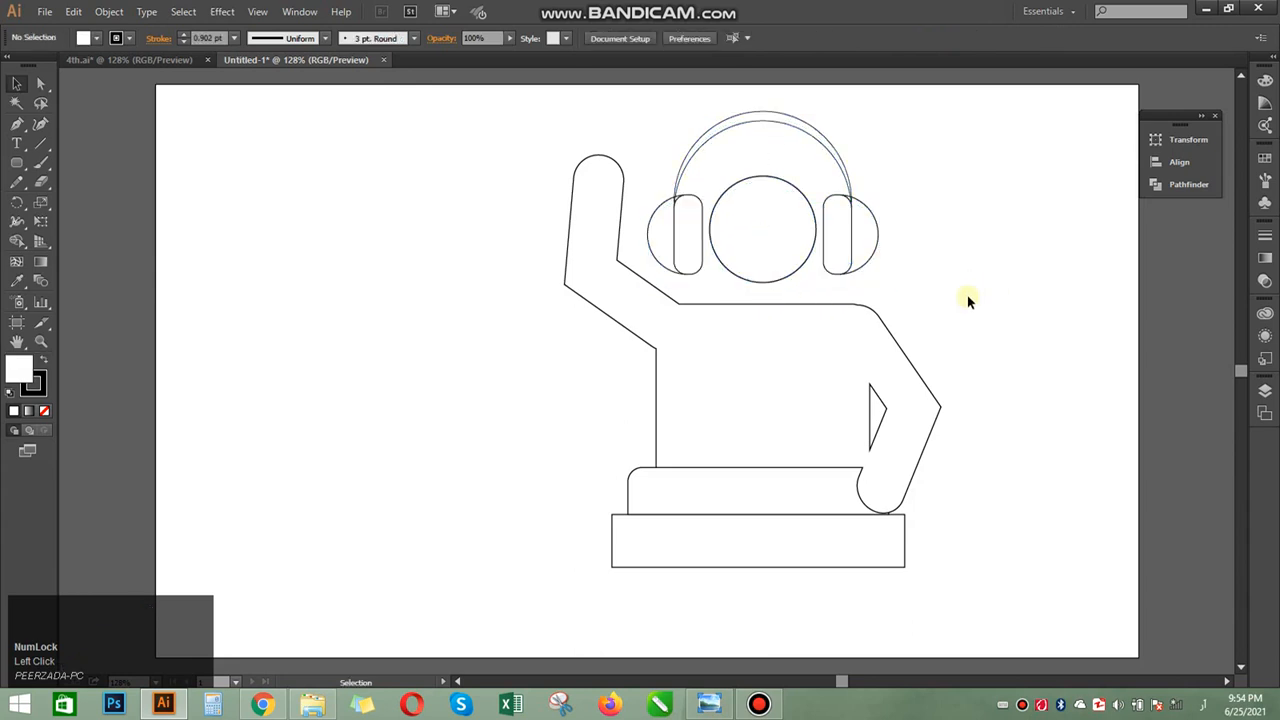
Fill the body and both stacked base shapes with black.
left_click(851, 334)
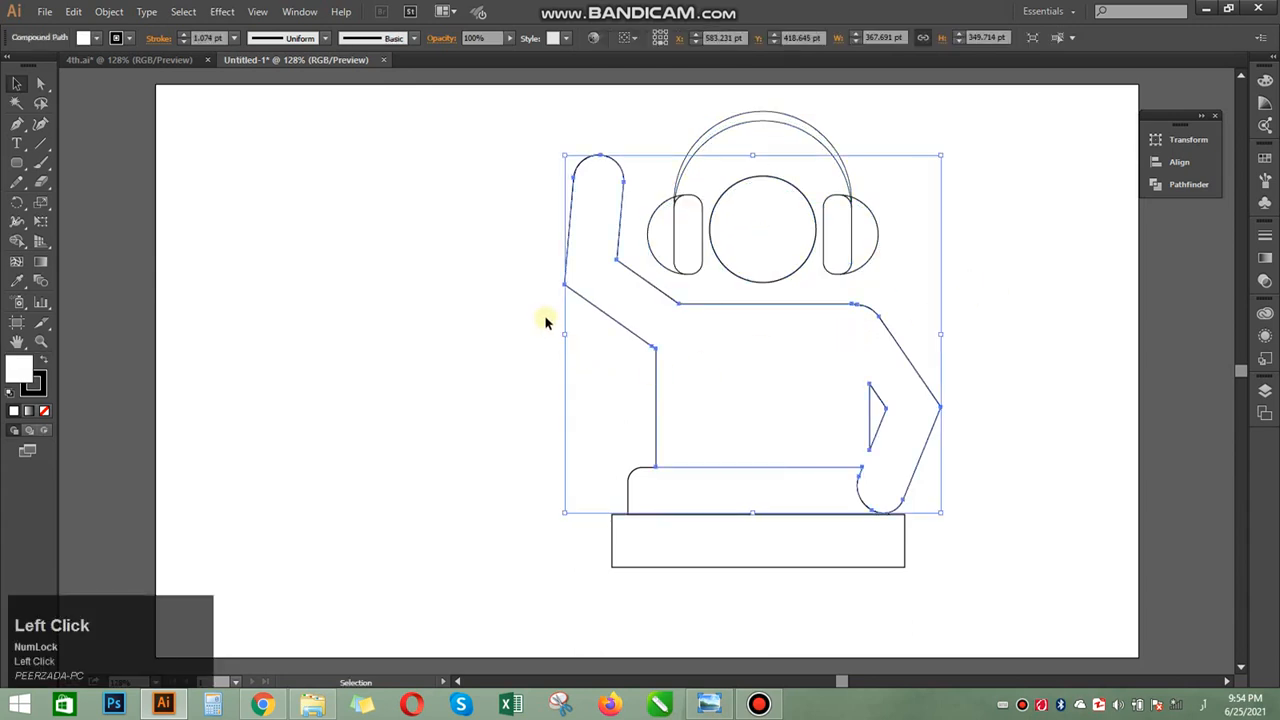
left_click_drag(545, 315, 787, 570)
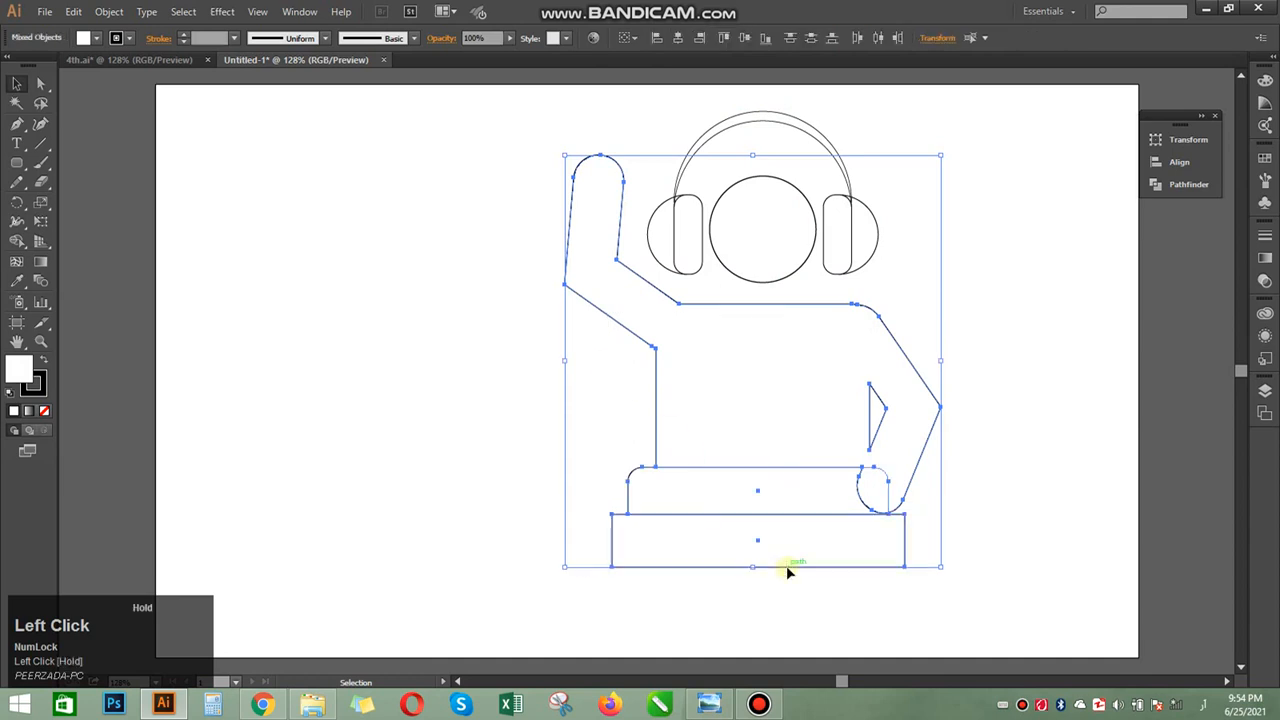
left_click(97, 38)
left_click(44, 67)
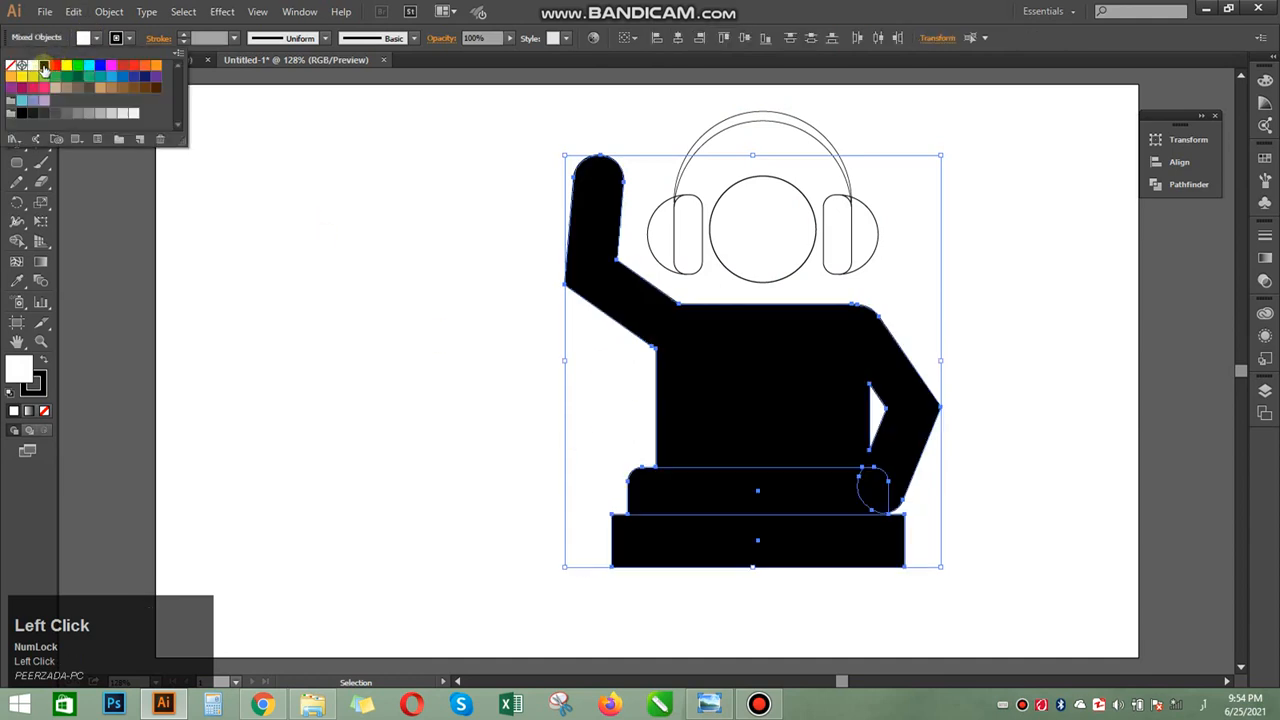
left_click(251, 300)
left_click(255, 302)
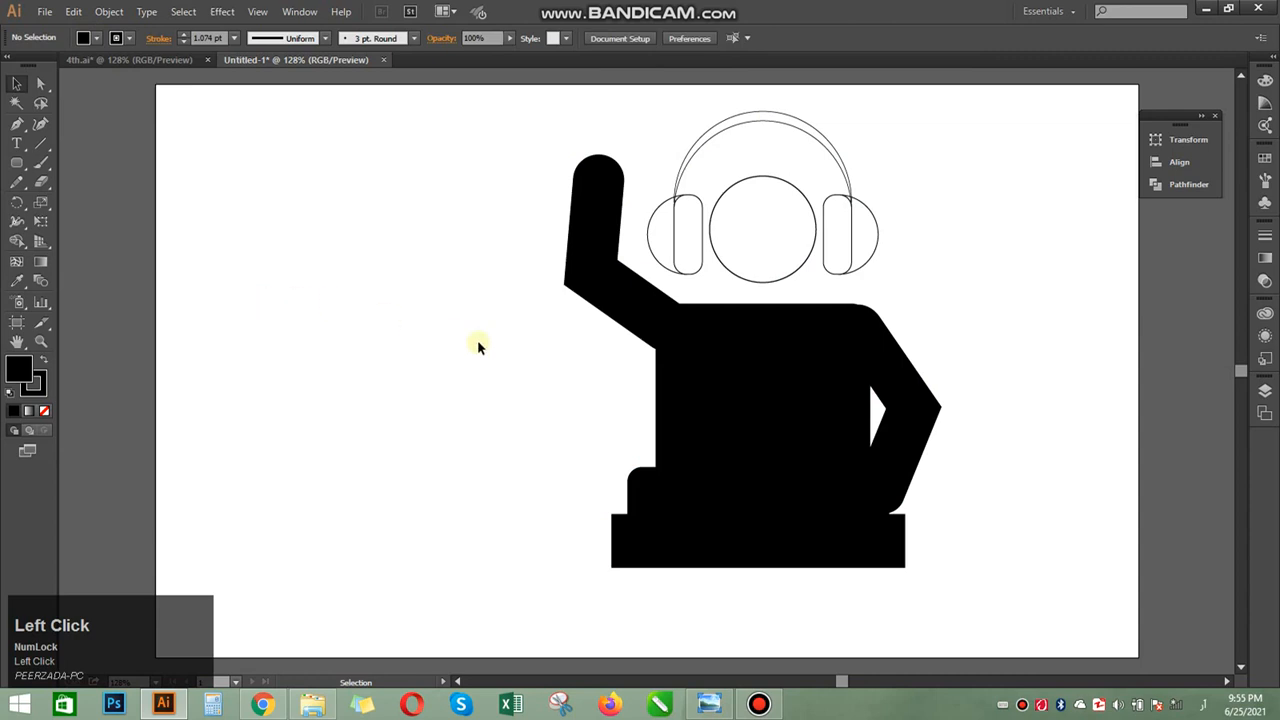
Fill the head circle with black.
left_click(778, 265)
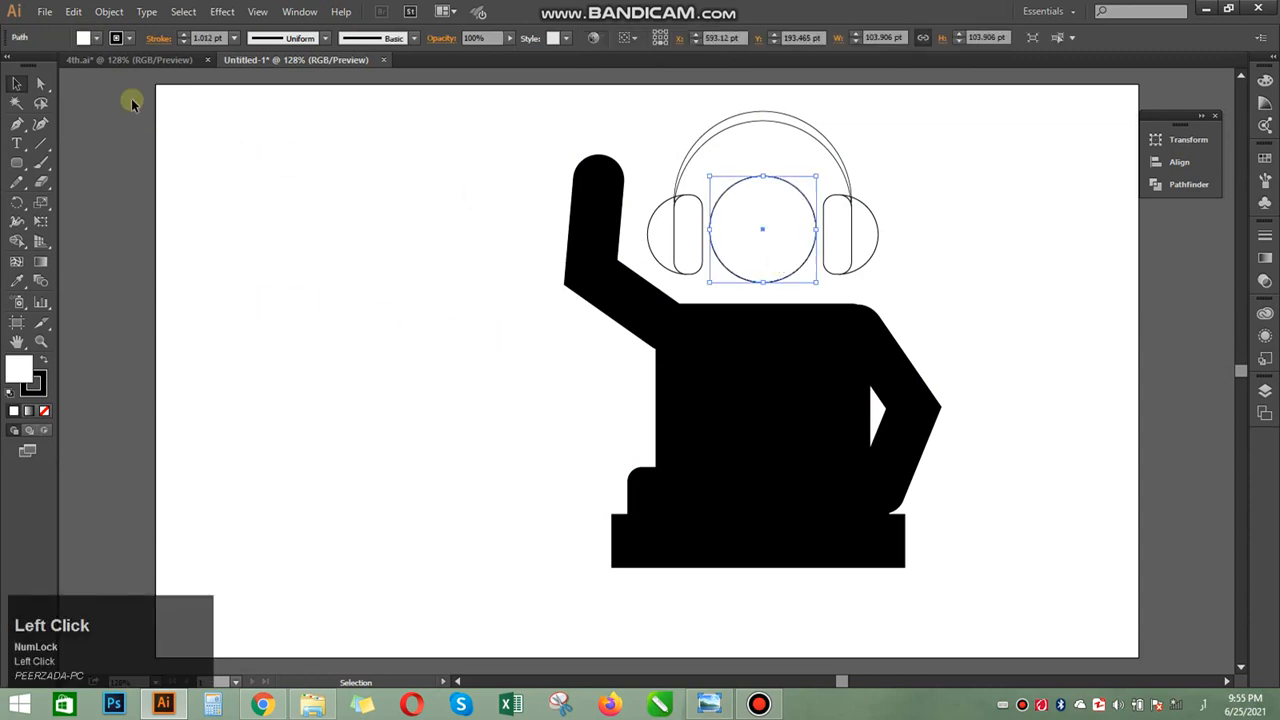
left_click(97, 38)
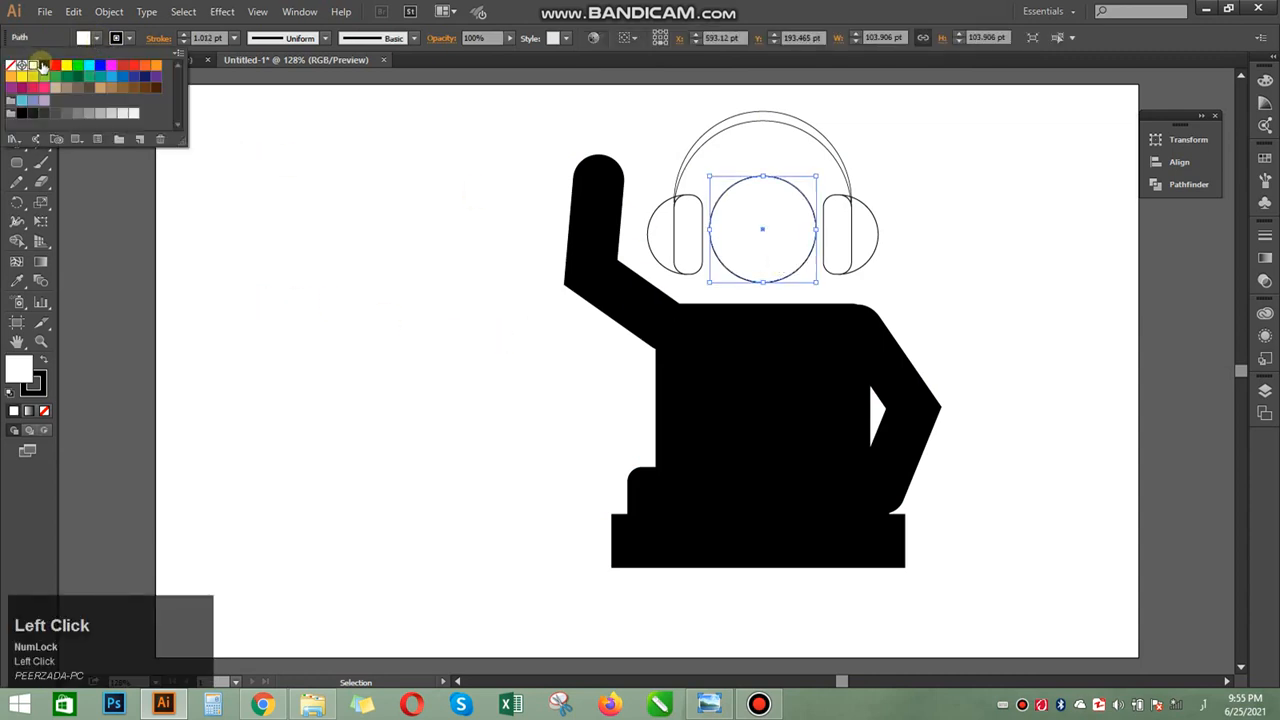
left_click(44, 67)
left_click(251, 277)
left_click(280, 277)
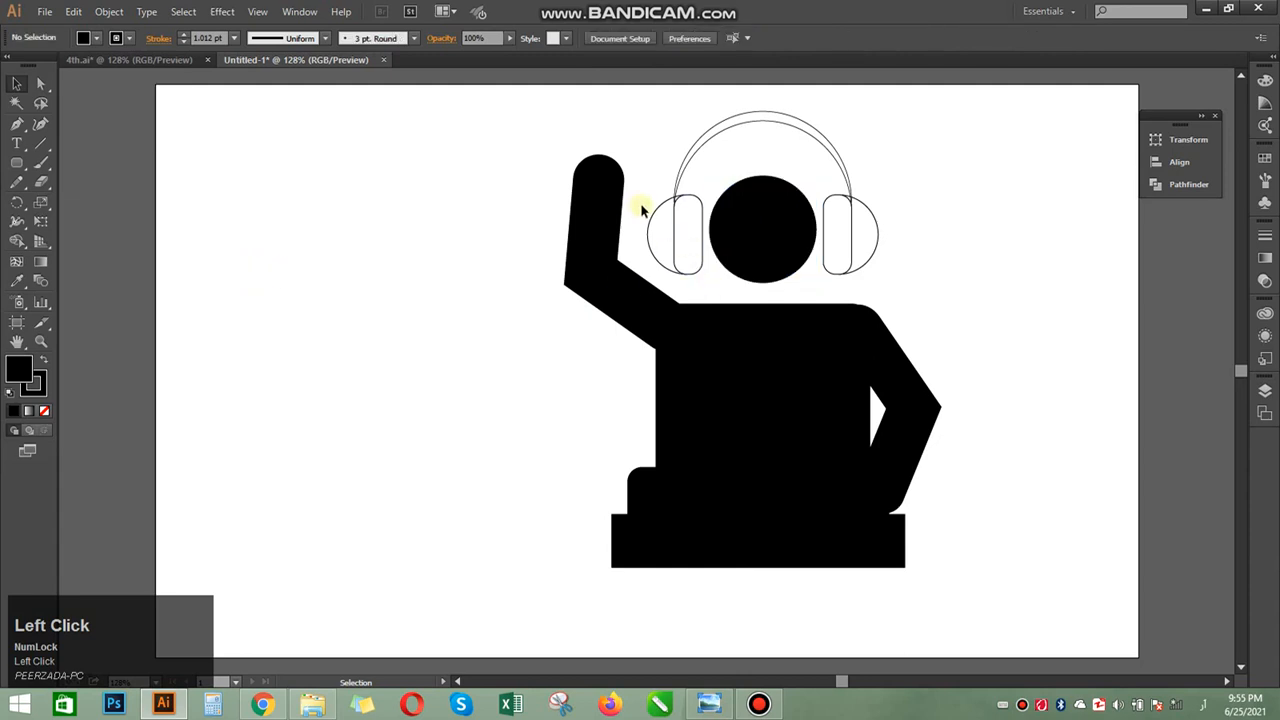
Ungroup the headphones so the headband arcs and the two ear cups can be selected separately.
left_click(693, 241)
right_click(686, 228)
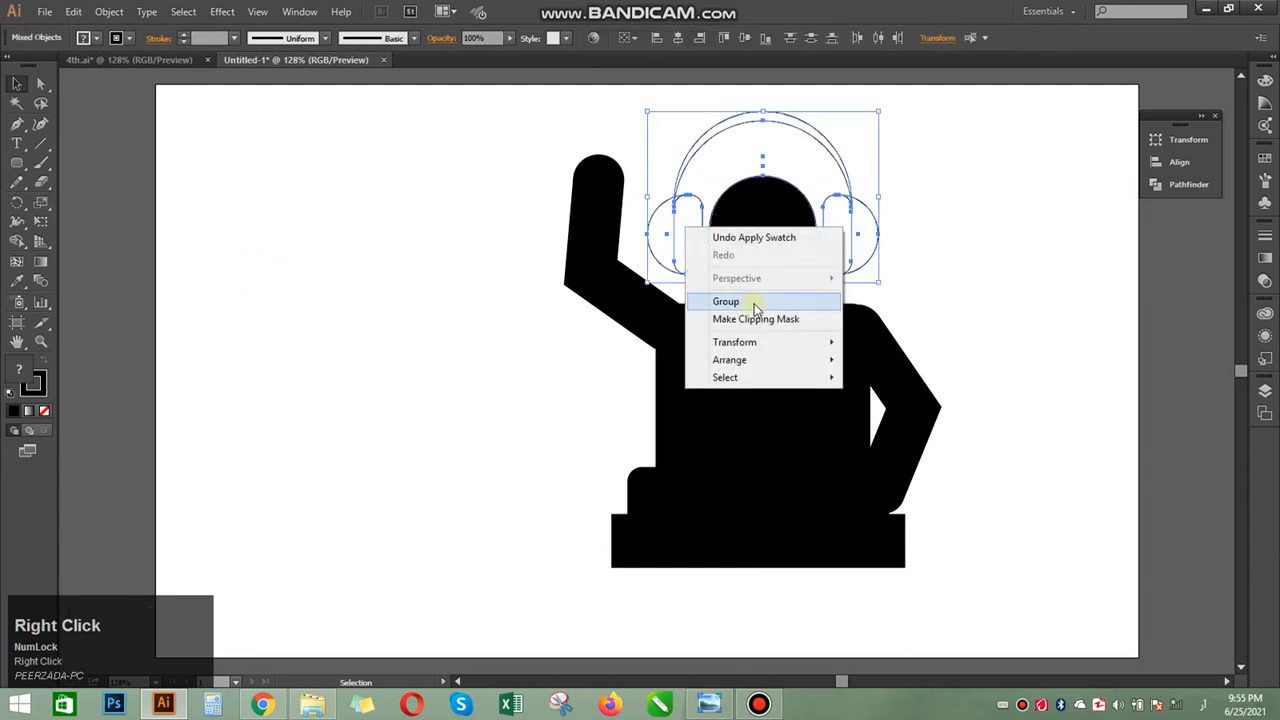
left_click(756, 302)
left_click(989, 230)
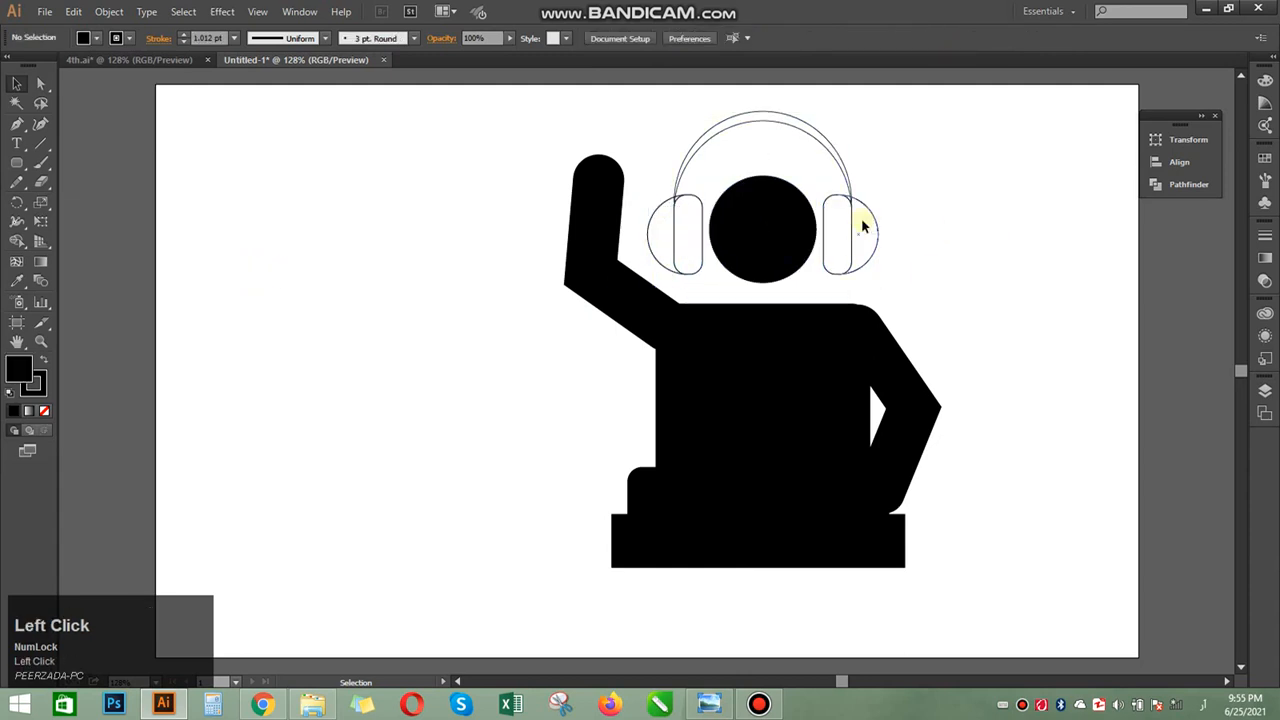
left_click(864, 227)
right_click(864, 227)
left_click(953, 311)
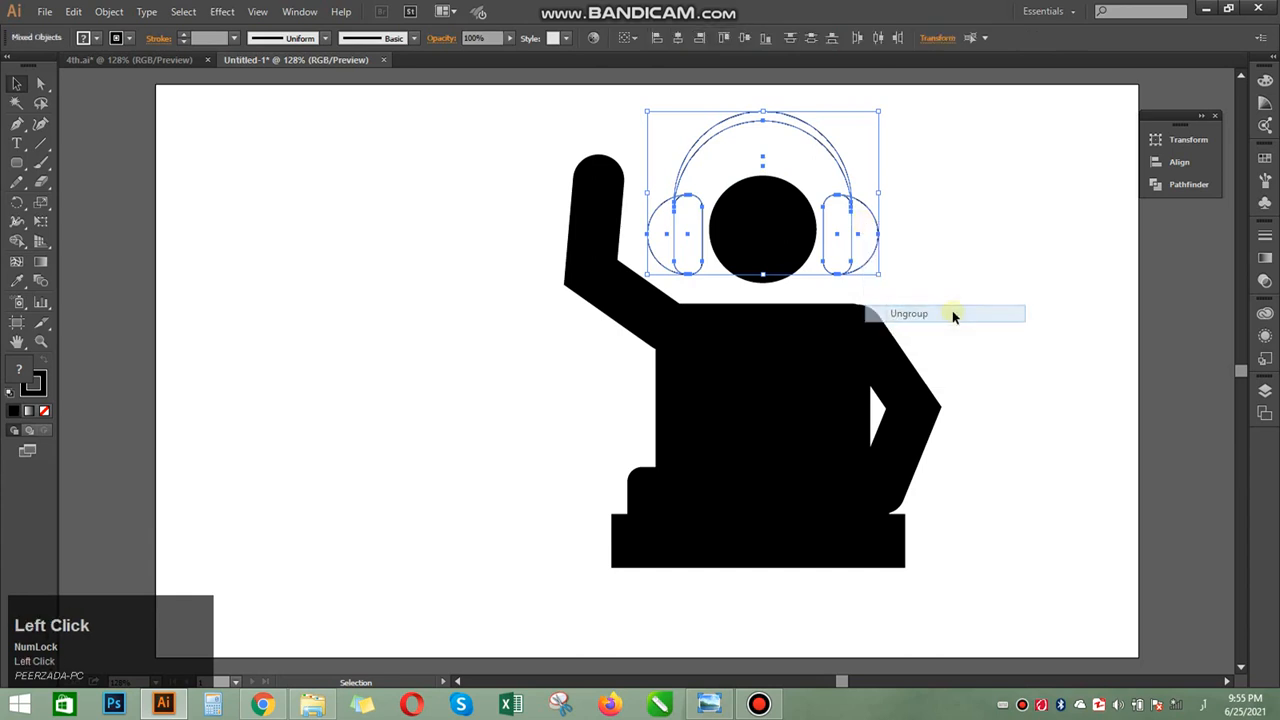
left_click(883, 220)
left_click_drag(847, 246, 848, 246)
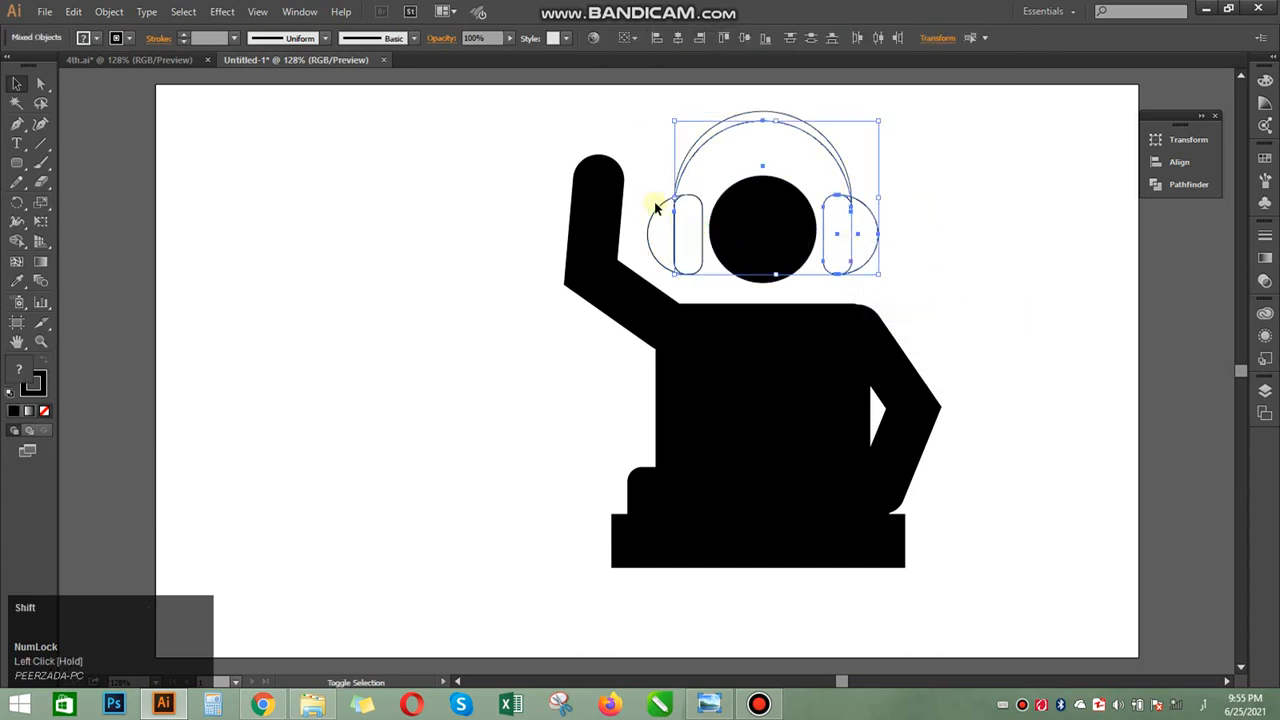
left_click_drag(651, 201, 693, 248)
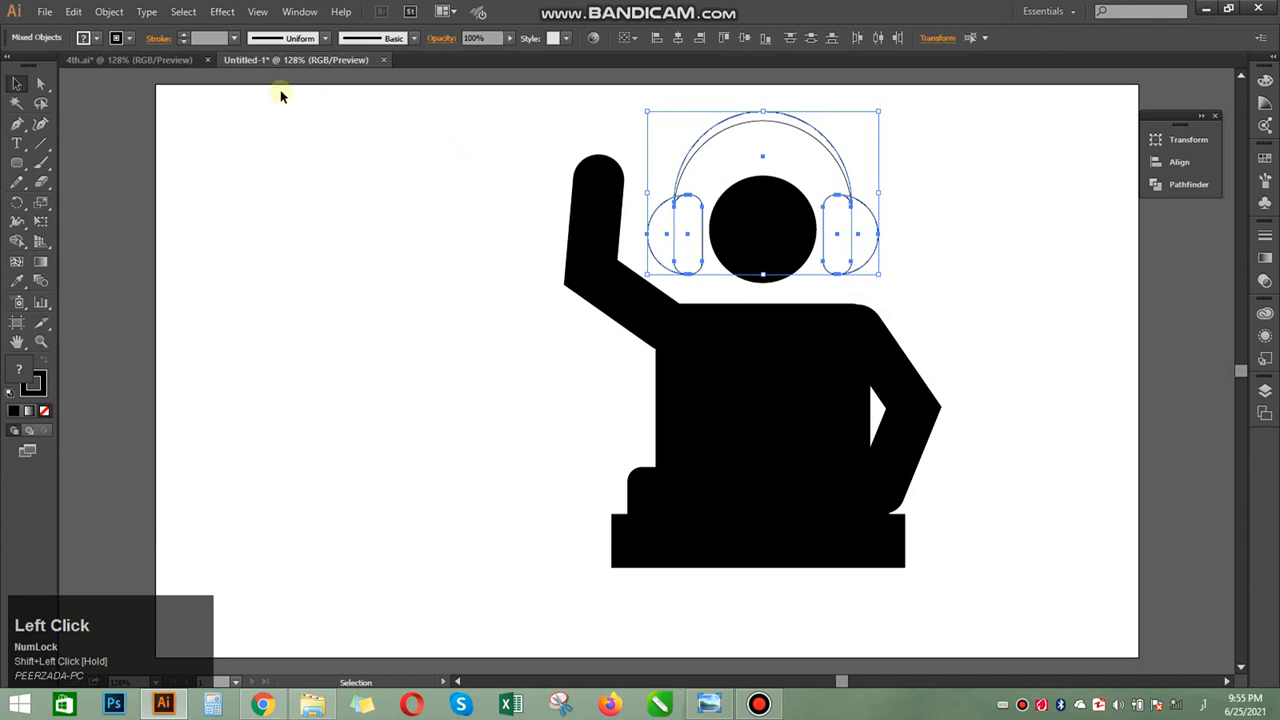
left_click(640, 250)
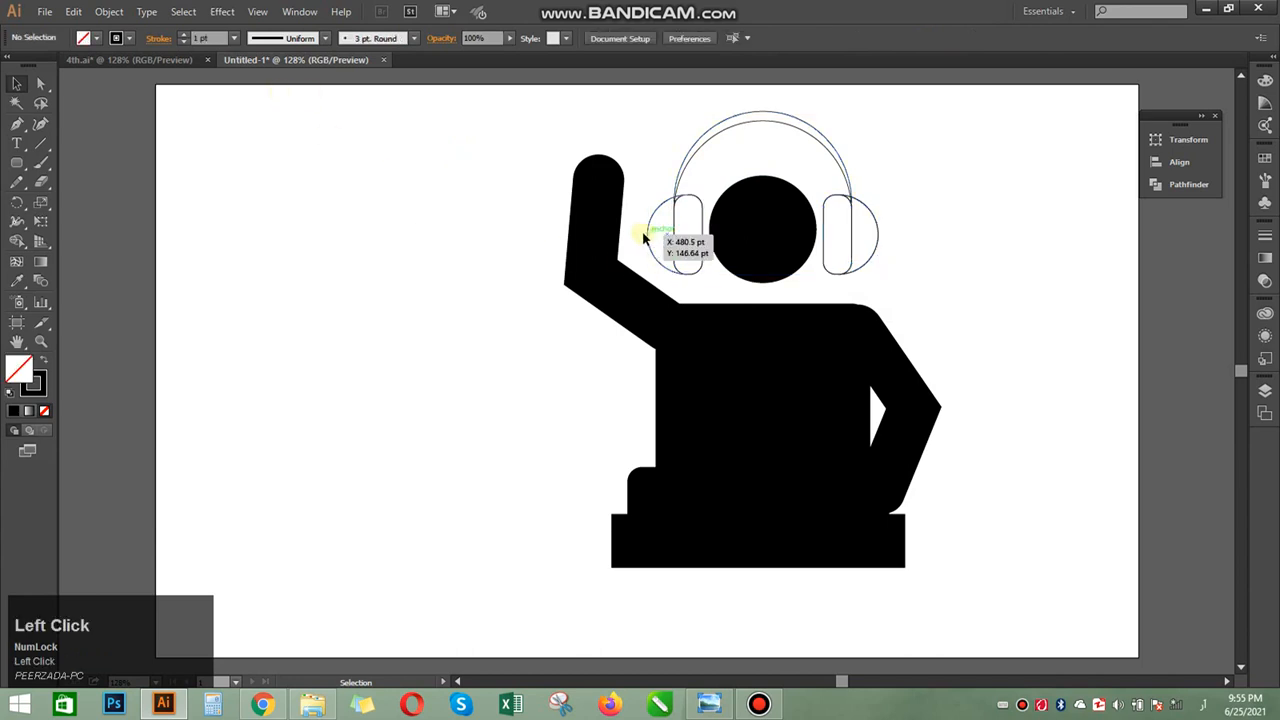
Fill the left and right ear cups of the headphones with red.
left_click_drag(675, 245, 686, 251)
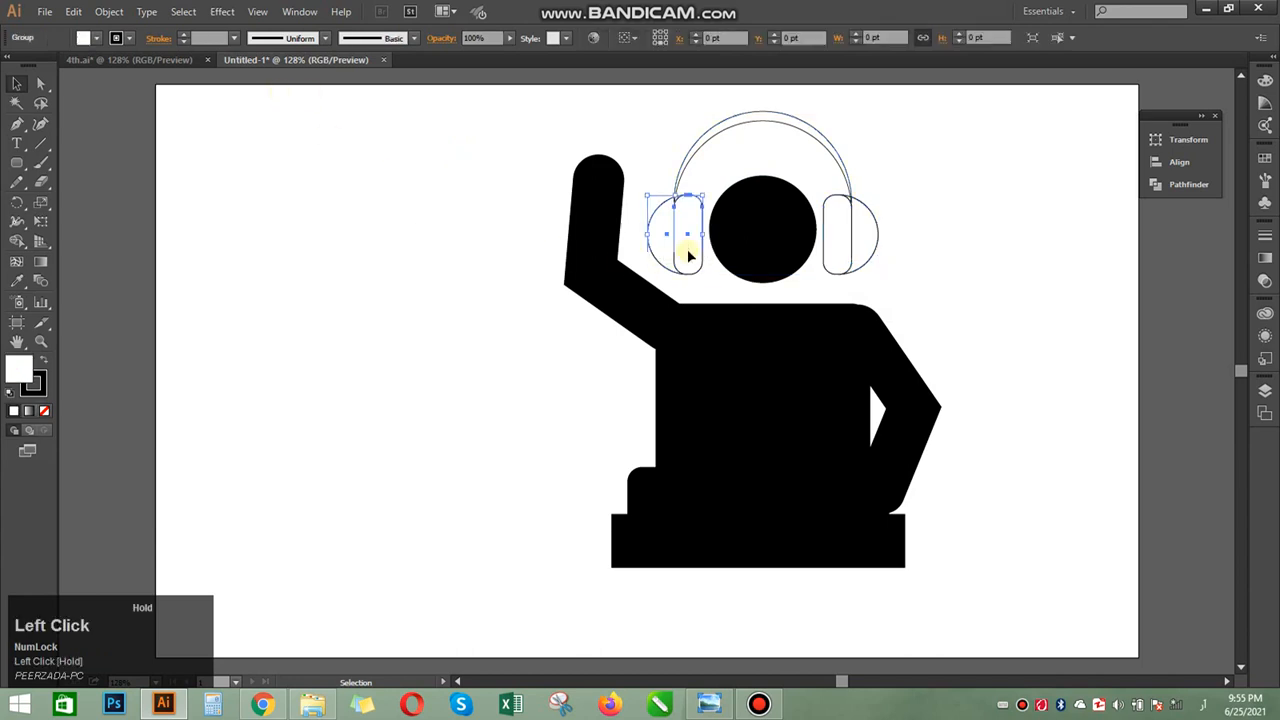
left_click(97, 40)
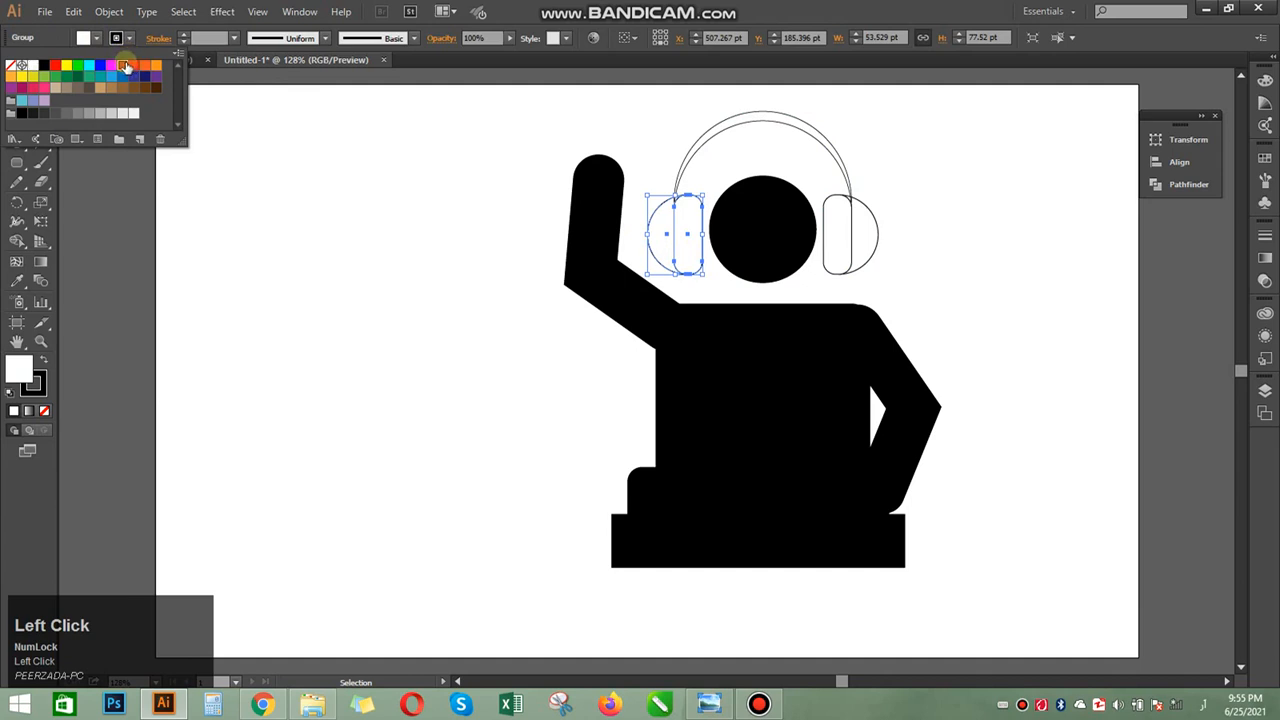
left_click(124, 66)
left_click(815, 283)
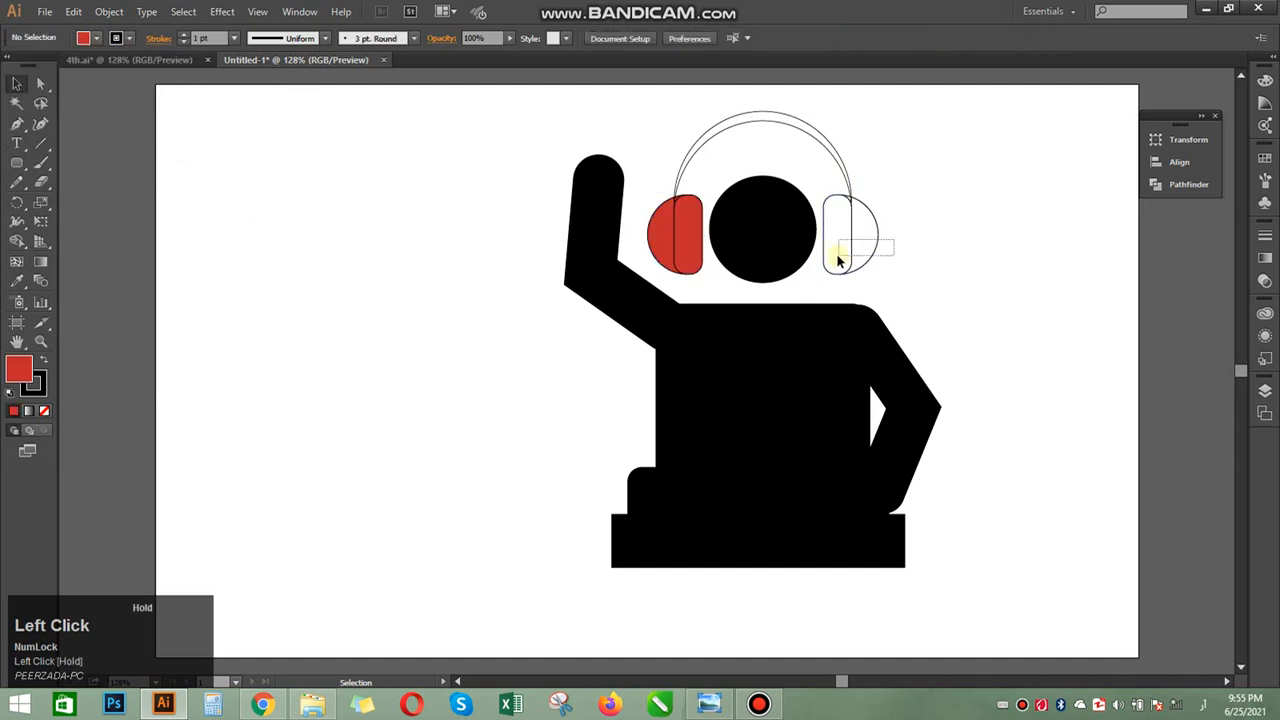
left_click(838, 256)
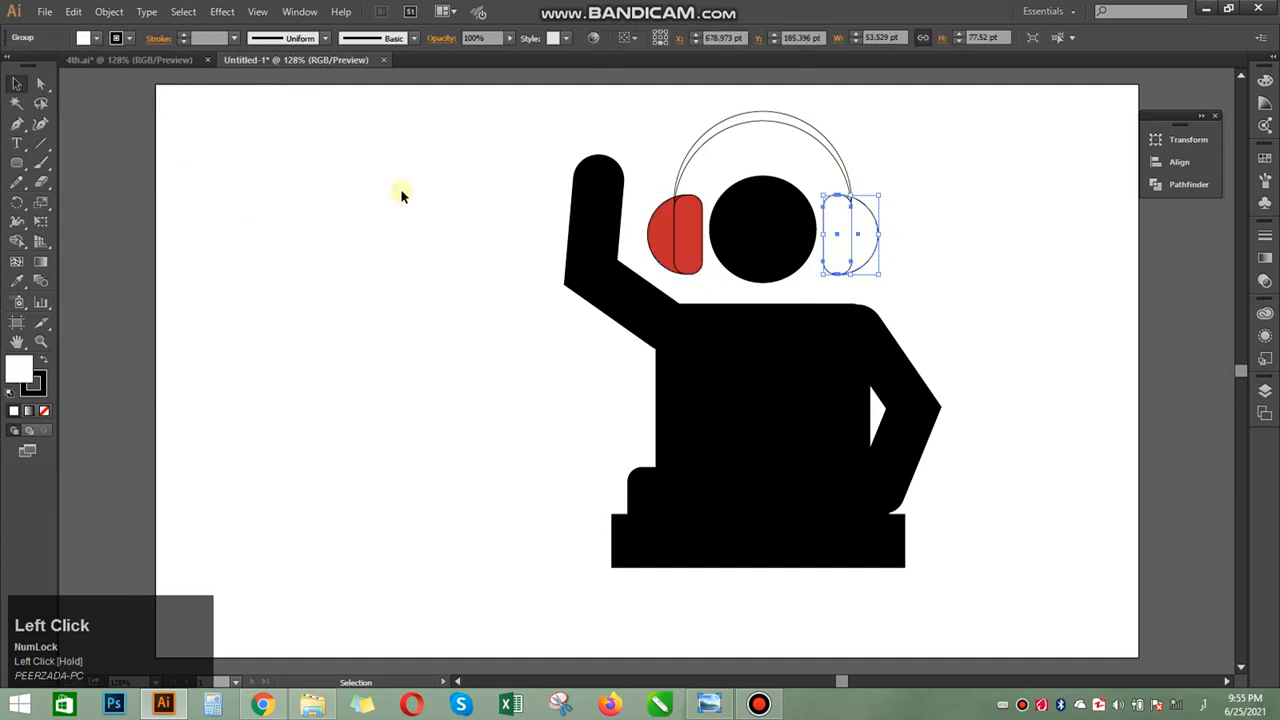
left_click(97, 40)
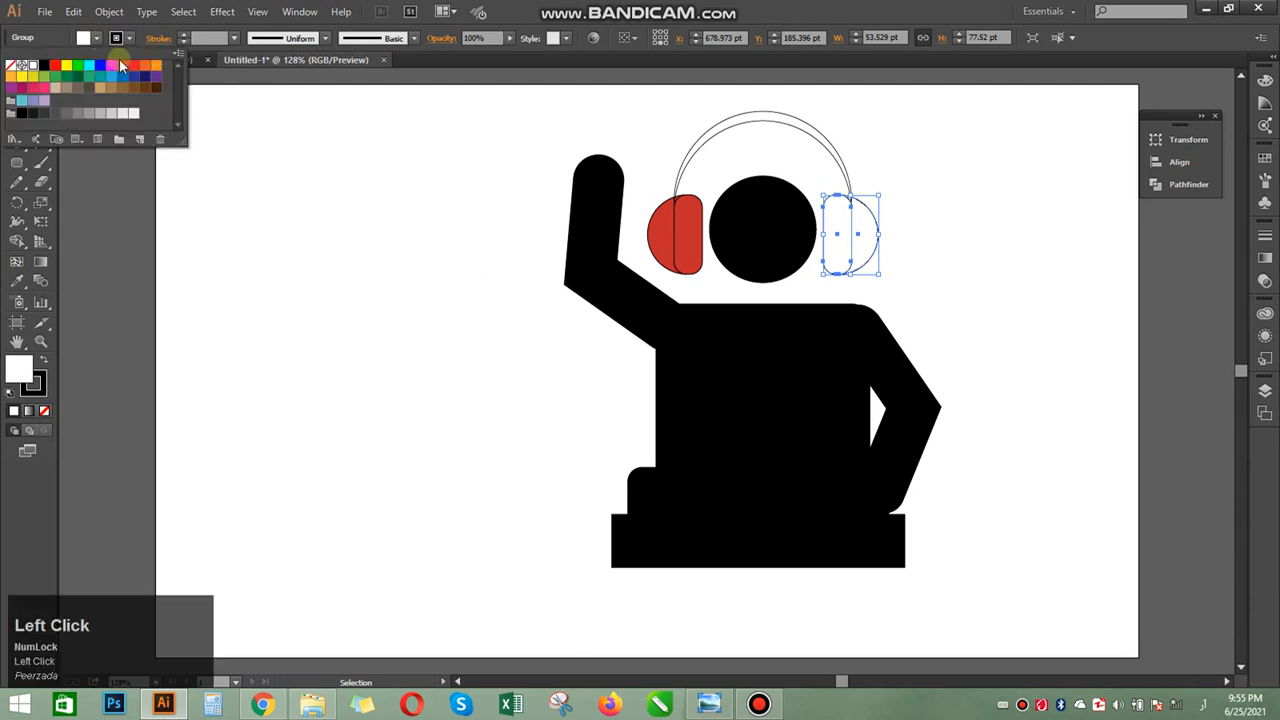
left_click(124, 66)
left_click(340, 220)
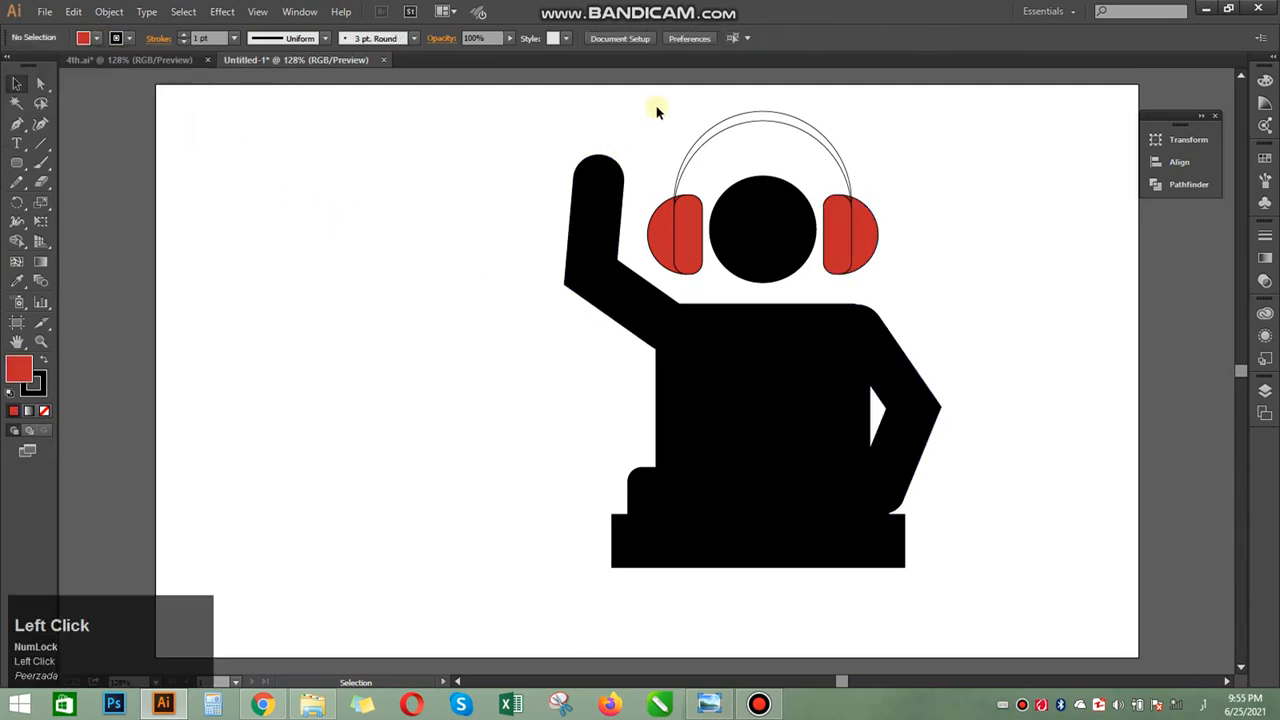
Set the stroke weight of both headband arcs to 4 pt.
left_click_drag(691, 137, 716, 157)
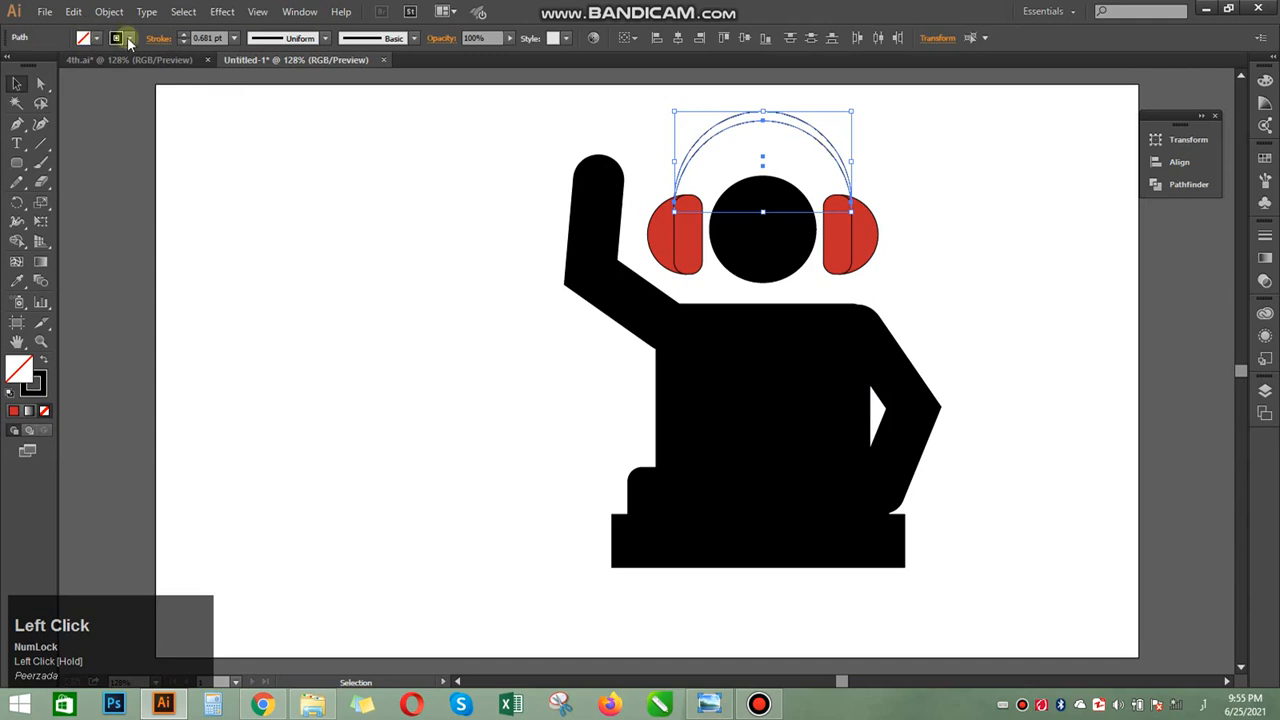
left_click(233, 38)
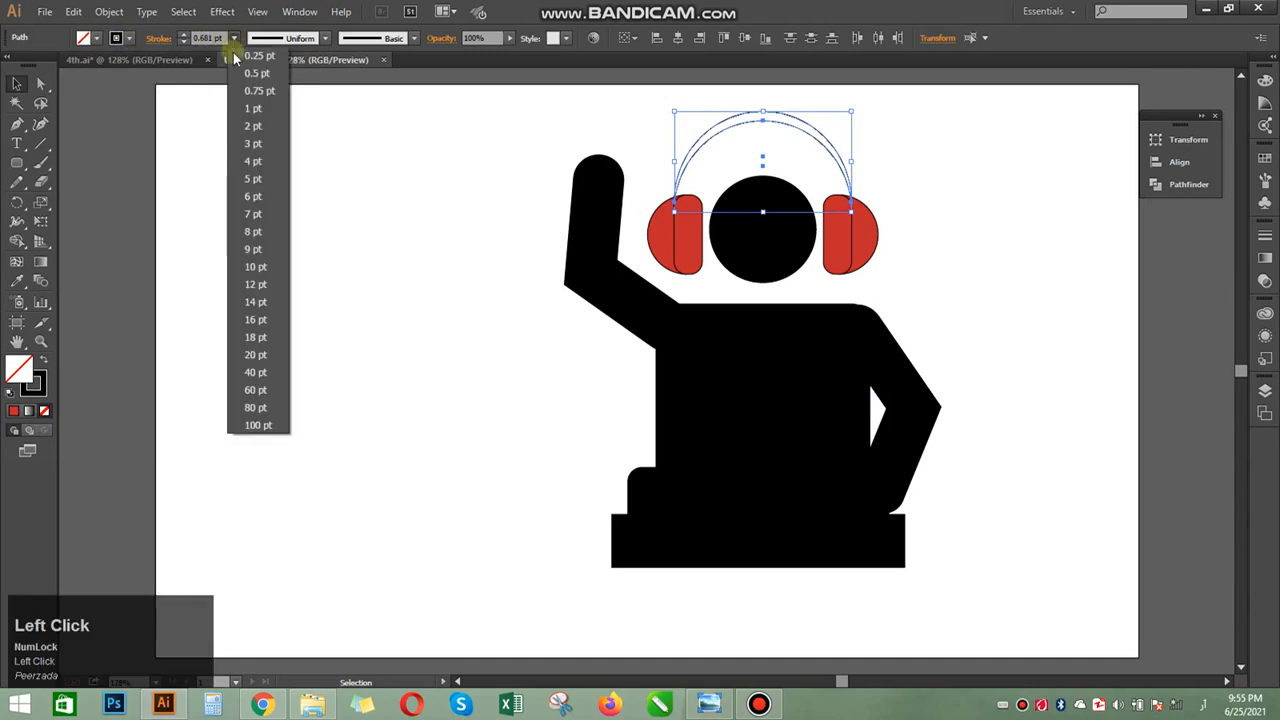
left_click(262, 161)
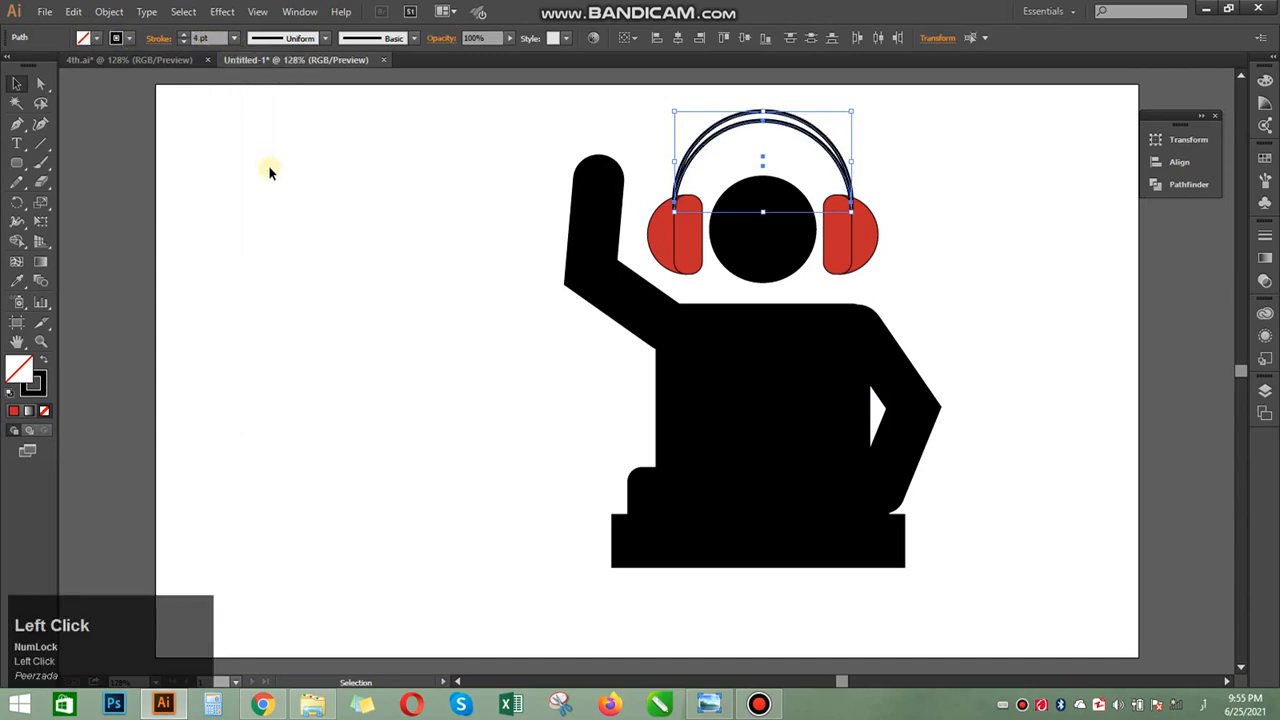
left_click(291, 210)
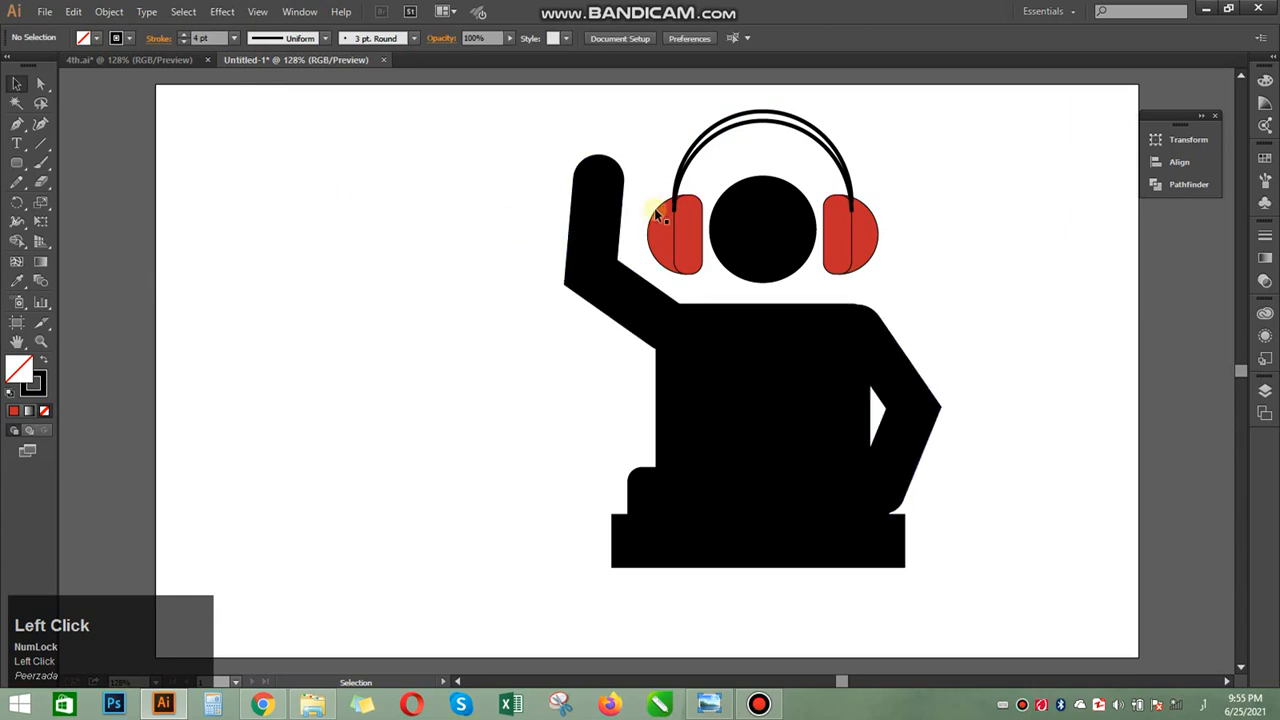
Bring both red ear cups to the front so they cover the ends of the headband.
left_click_drag(639, 218, 697, 257)
right_click(697, 257)
mouse_move(779, 392)
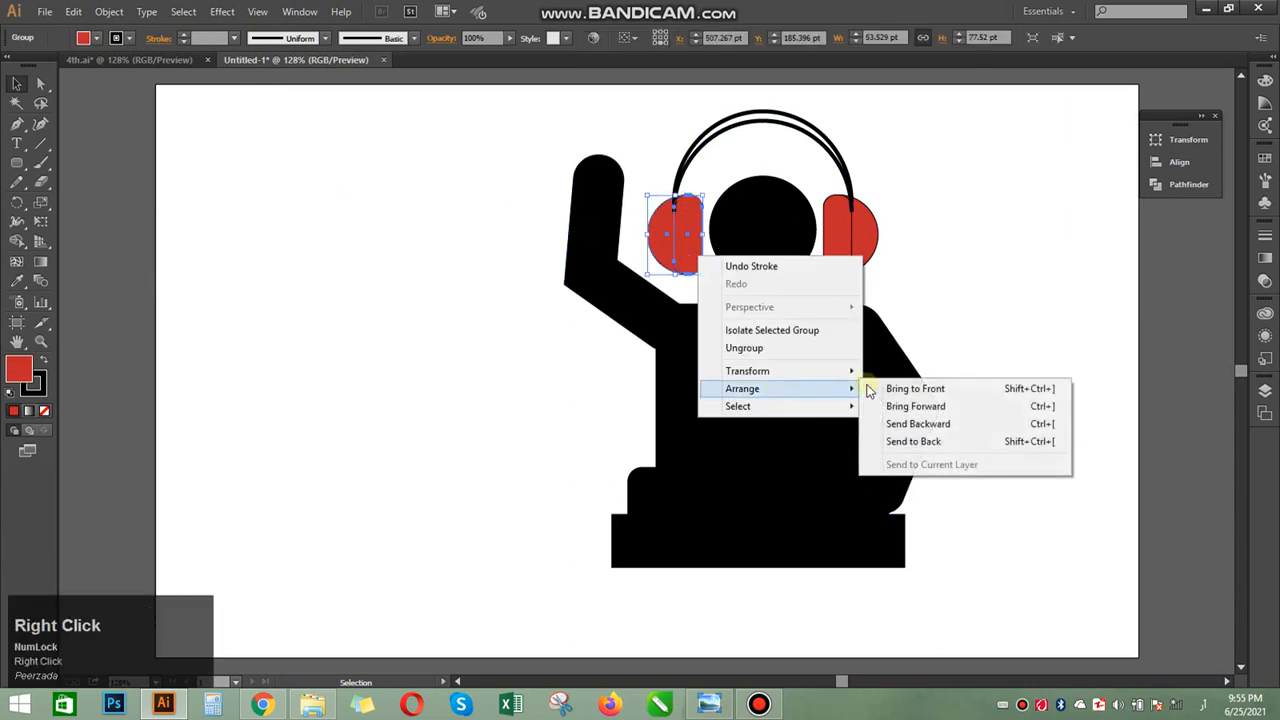
left_click(890, 389)
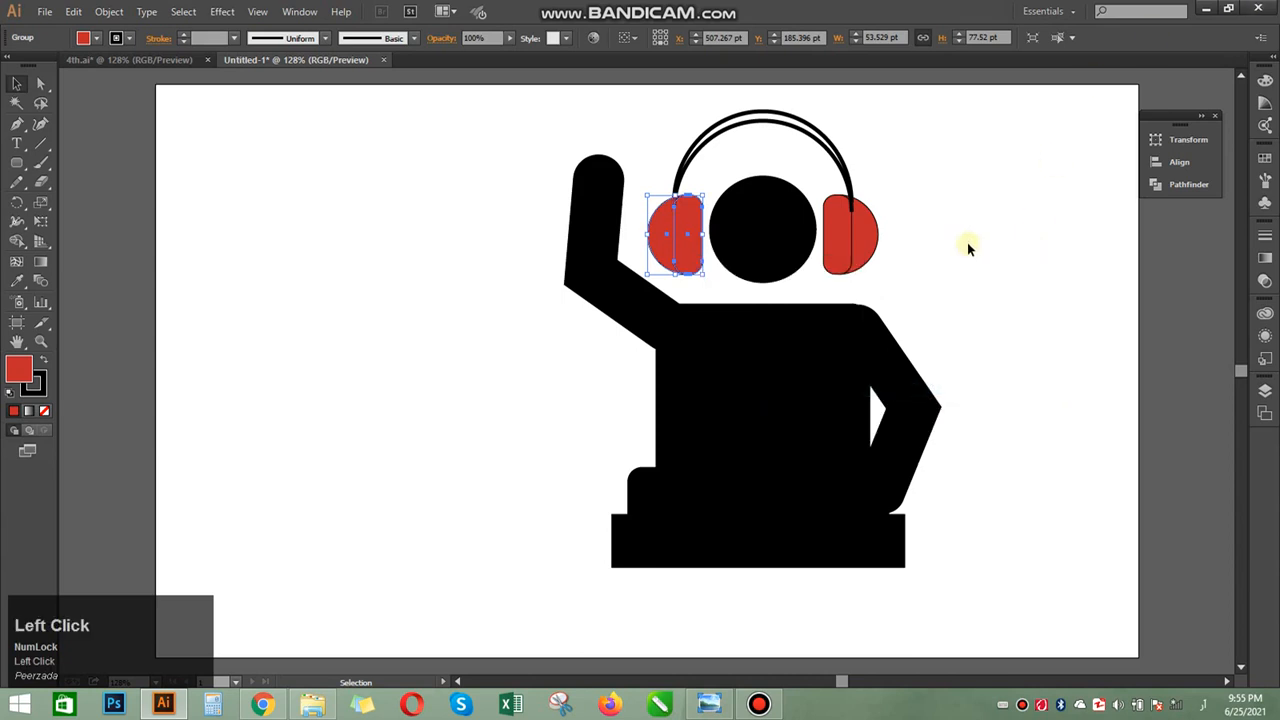
left_click_drag(967, 246, 815, 262)
left_click(911, 237)
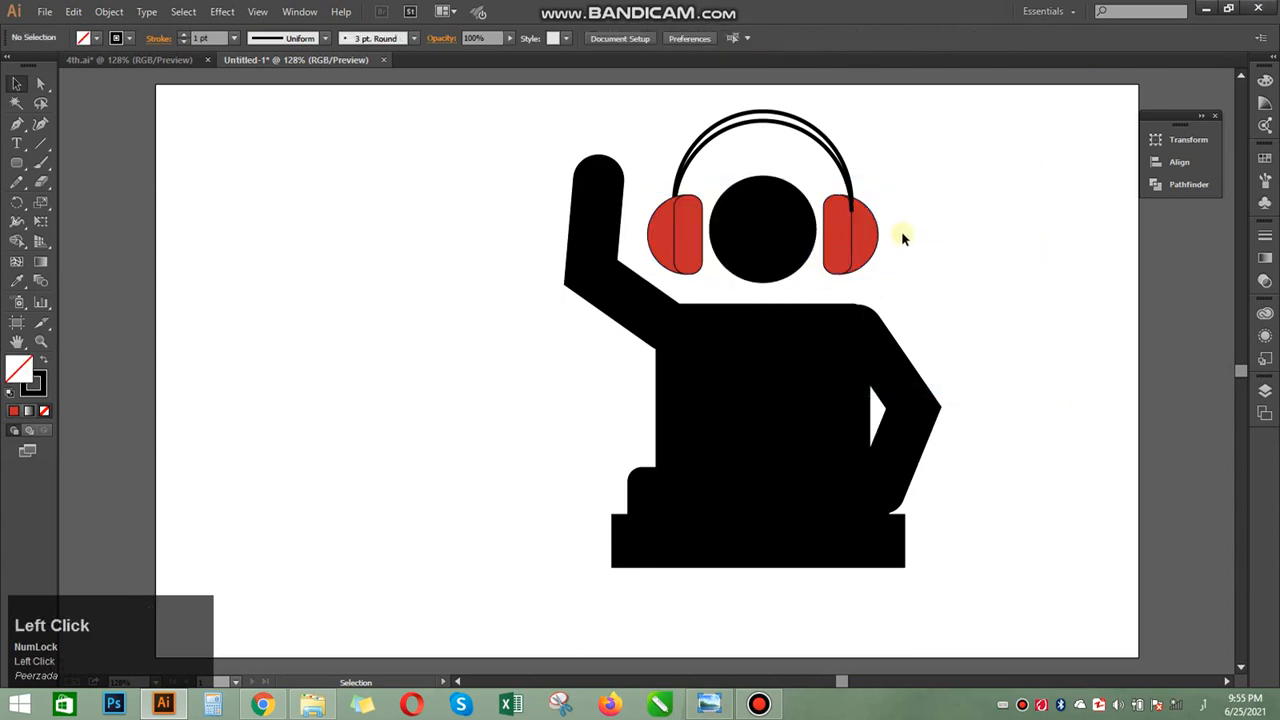
right_click(843, 256)
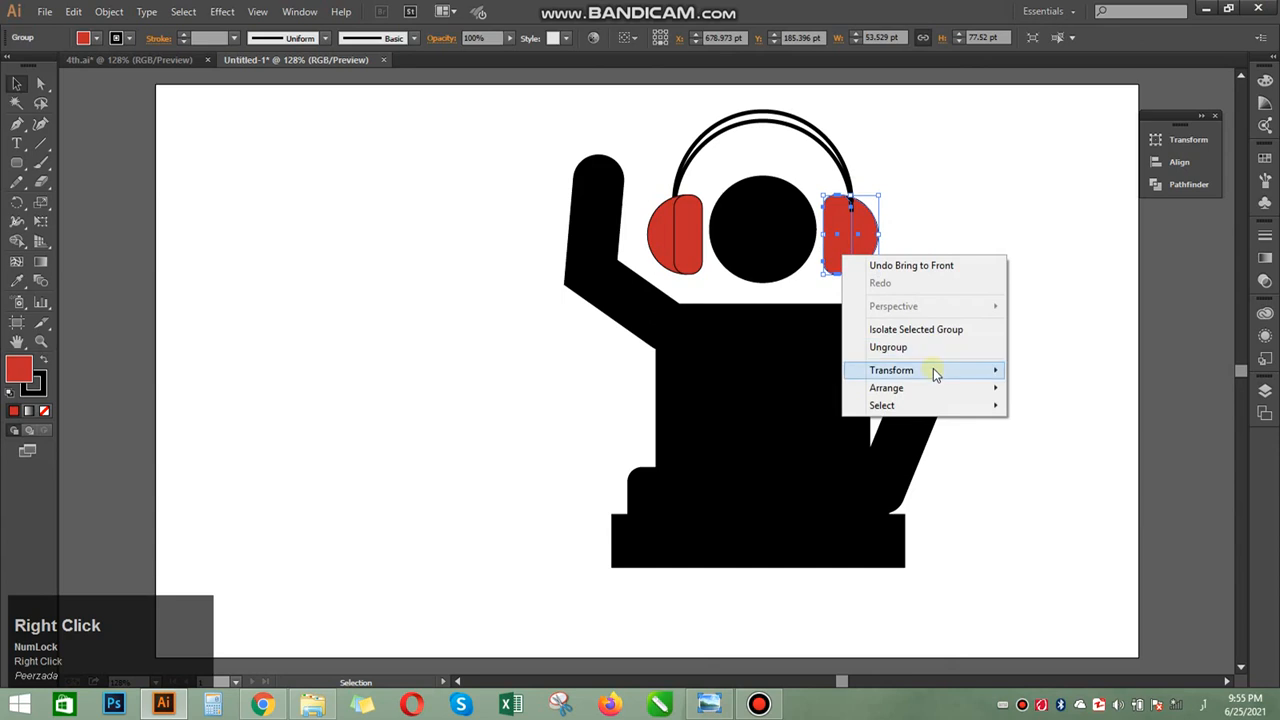
mouse_move(943, 389)
left_click(1013, 386)
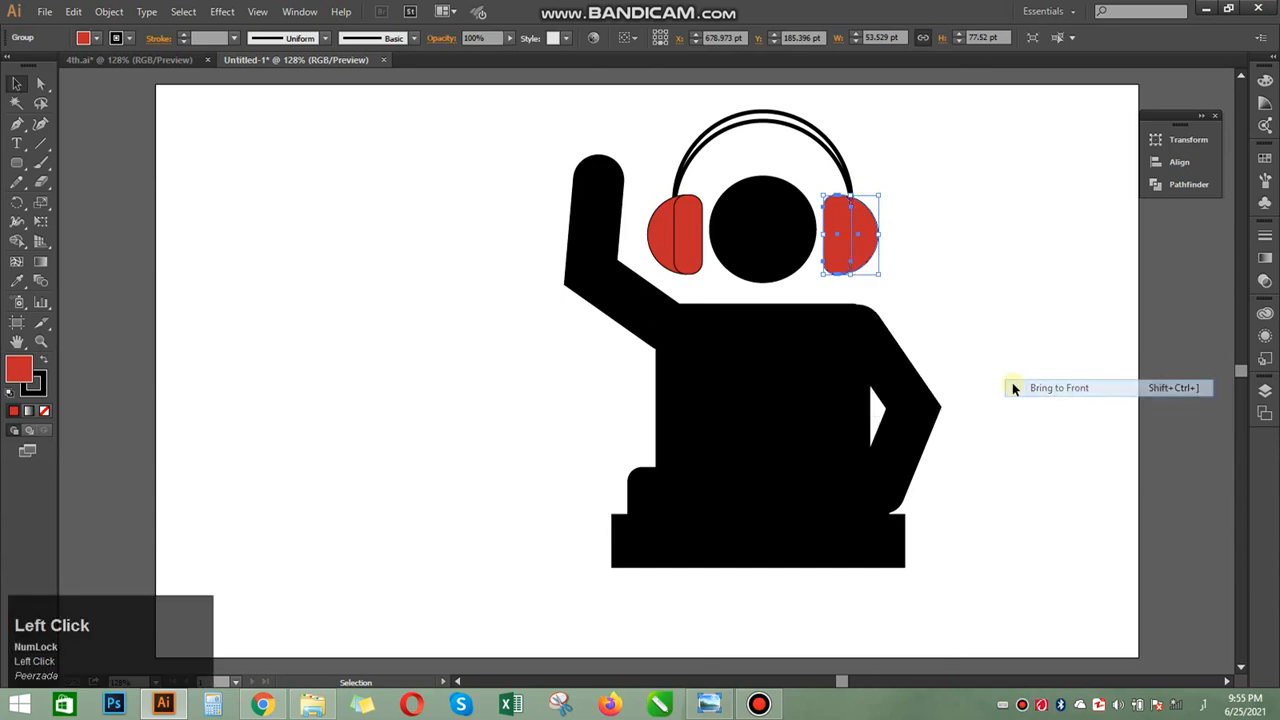
left_click(1012, 384)
Try to move the figure leftward toward the middle of the artboard, and undo the move.
left_click_drag(919, 181, 634, 450)
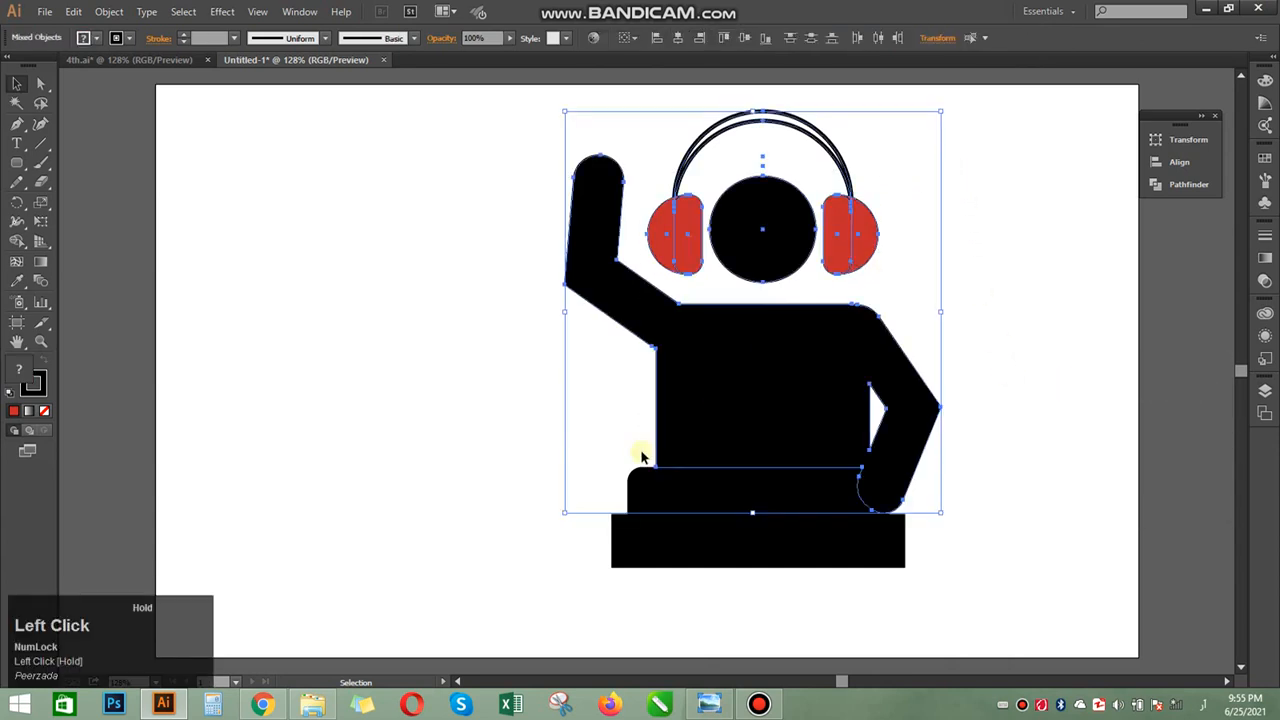
left_click(581, 455)
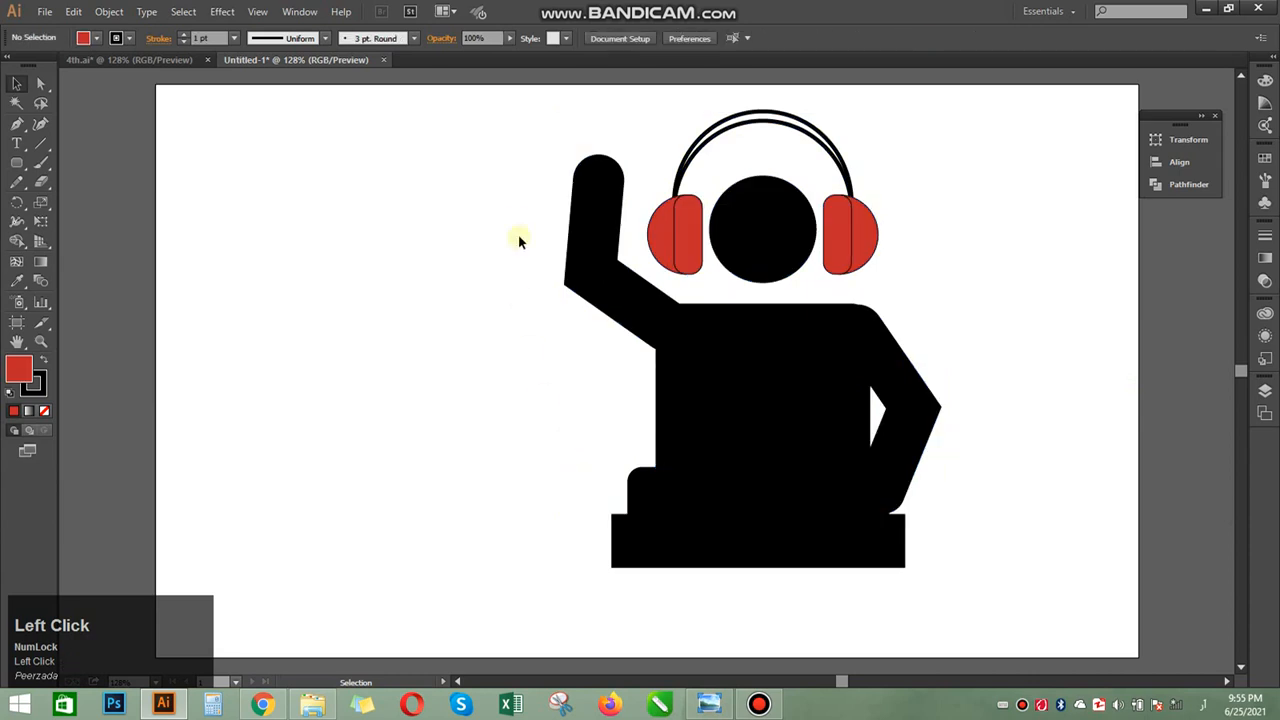
left_click_drag(517, 214, 749, 546)
left_click(893, 584)
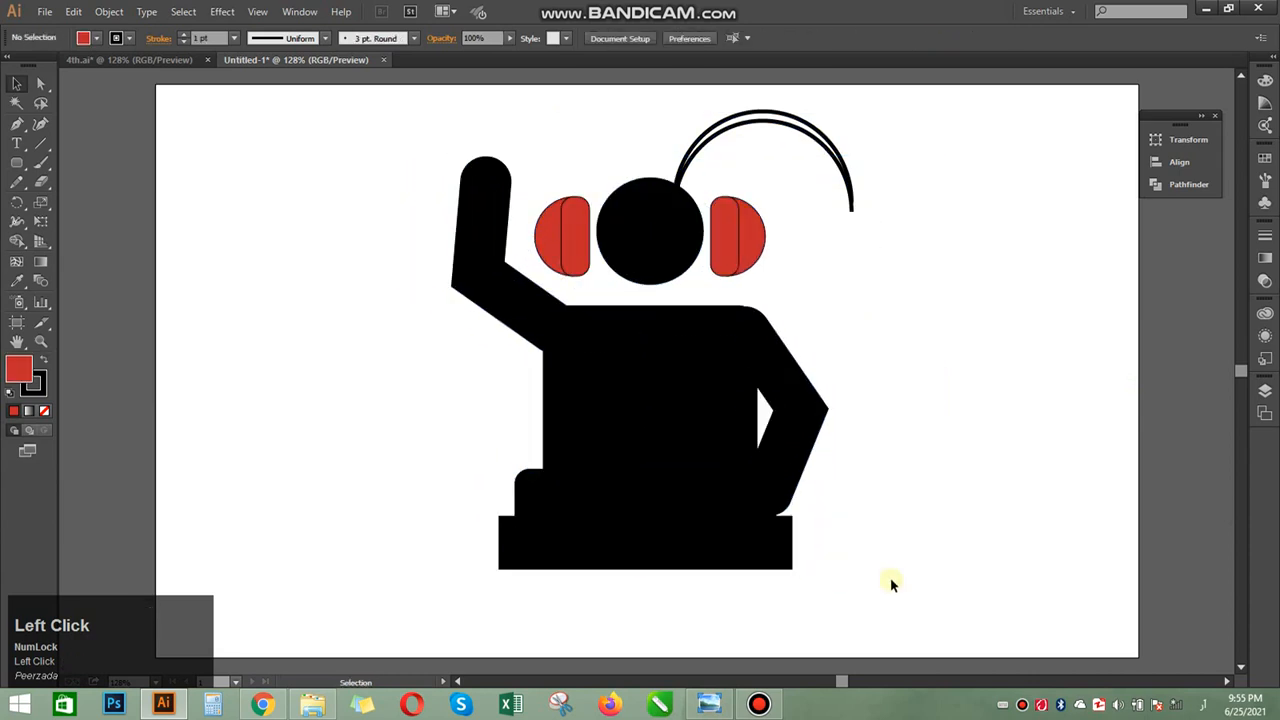
key("ctrl+z")
key("ctrl+z")
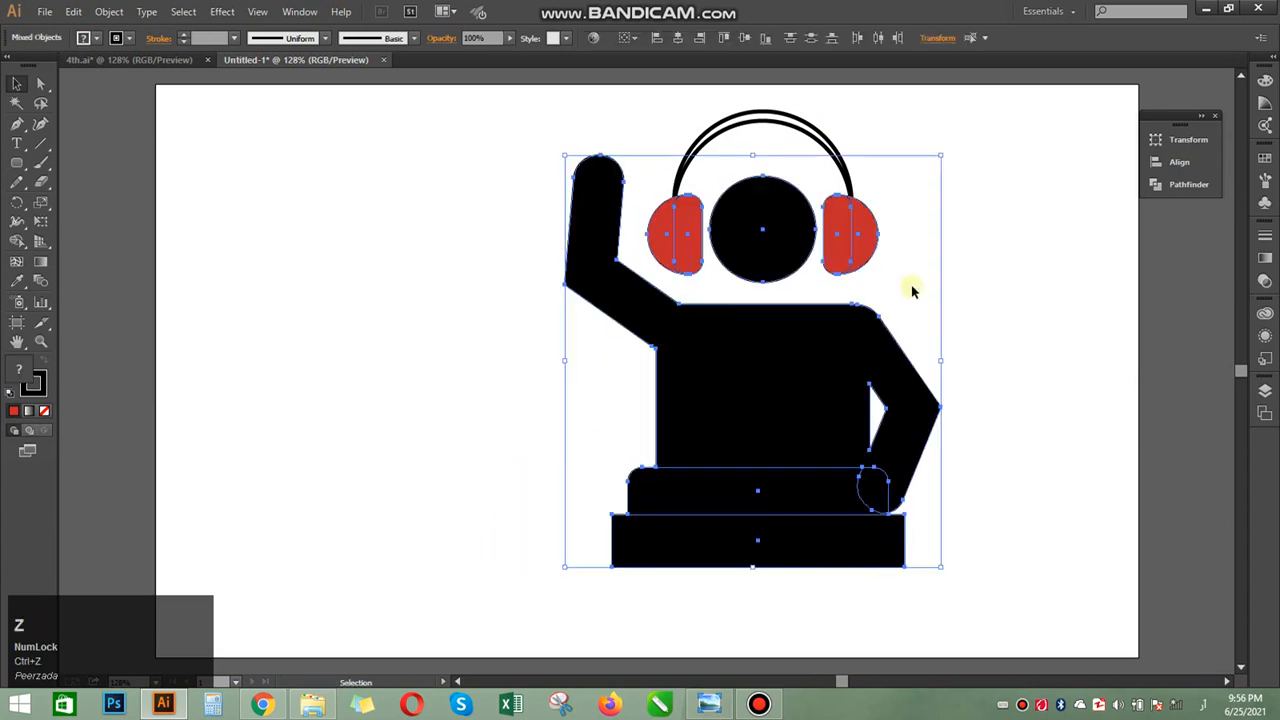
Move the complete figure, including both headband arcs, leftward toward the middle of the artboard.
left_click_drag(981, 141, 525, 568)
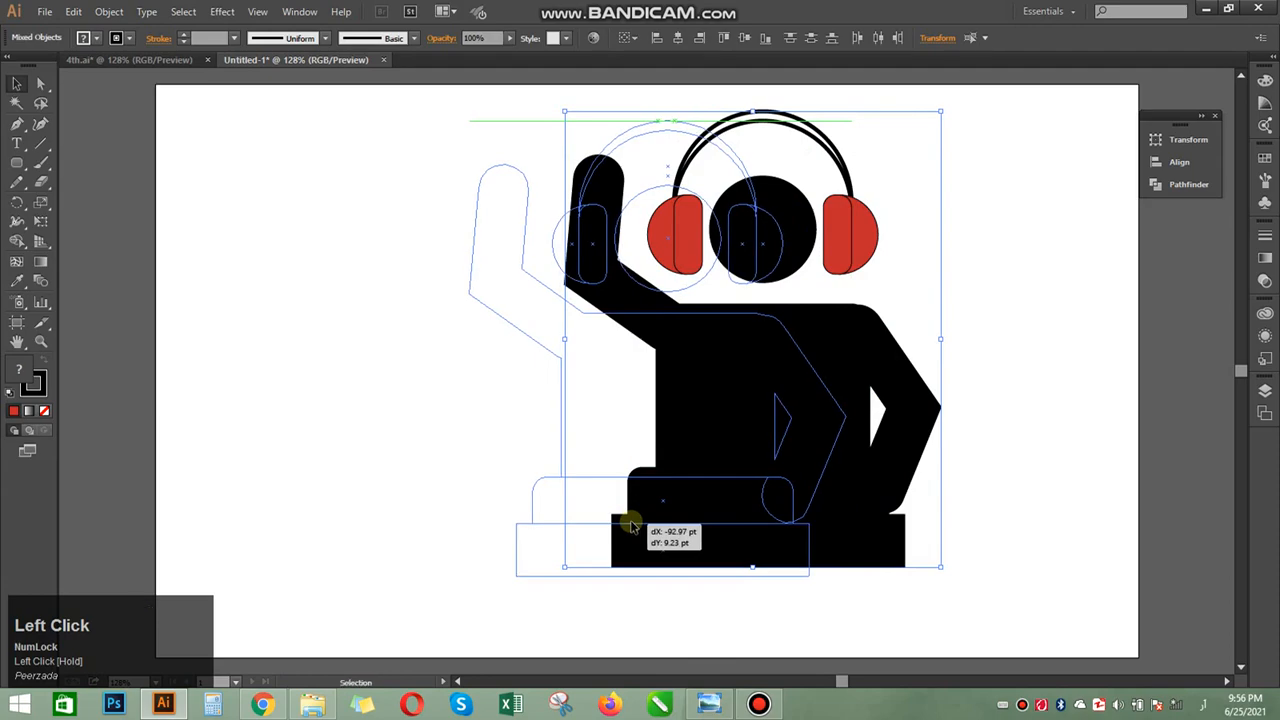